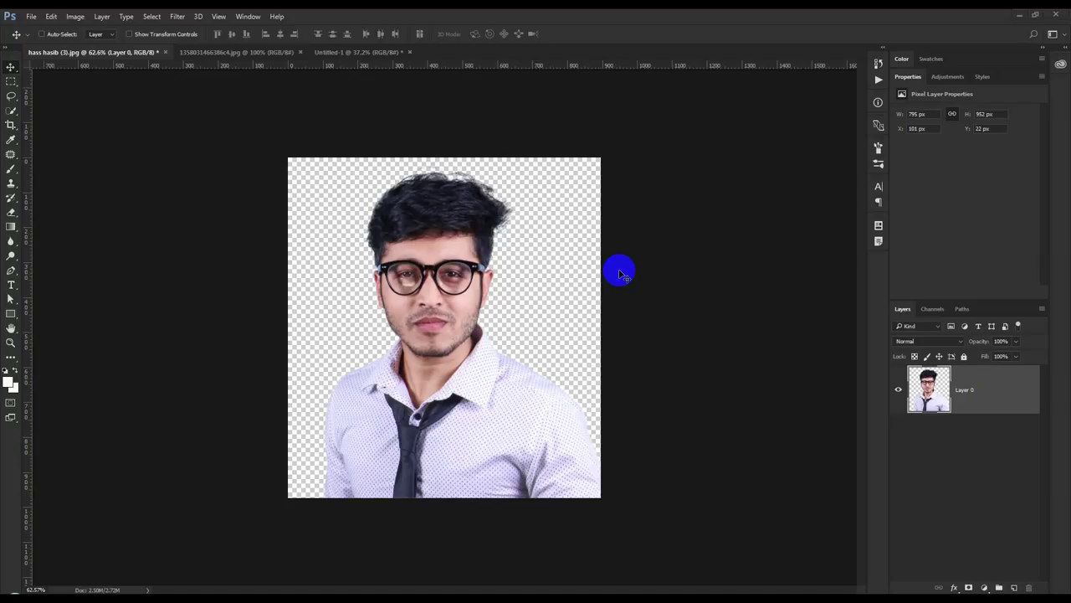
Step: Draw a rectangular marquee around the man's head and shoulders on the cut-out portrait
{"action": "left_click", "coordinate": [11, 81]}
{"action": "mouse_move", "coordinate": [320, 124]}
{"action": "left_mouse_down"}
{"action": "mouse_move", "coordinate": [524, 309]}
{"action": "mouse_move", "coordinate": [549, 408]}
{"action": "left_mouse_up"}
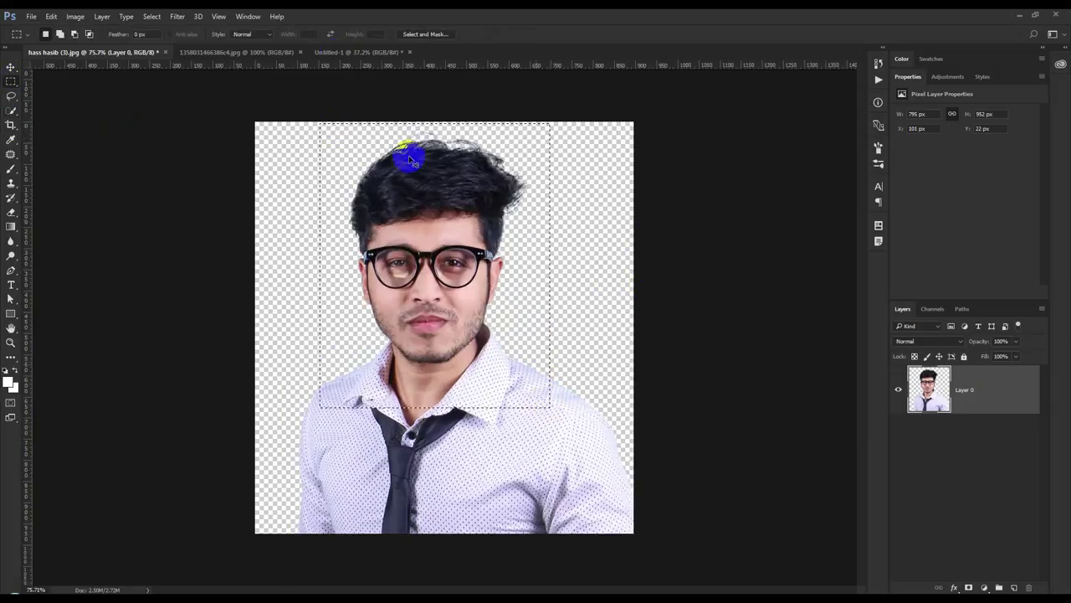
Step: Paste the copied head into the Untitled-1 brick-wall document
{"action": "left_click", "coordinate": [207, 54]}
{"action": "left_click", "coordinate": [323, 53]}
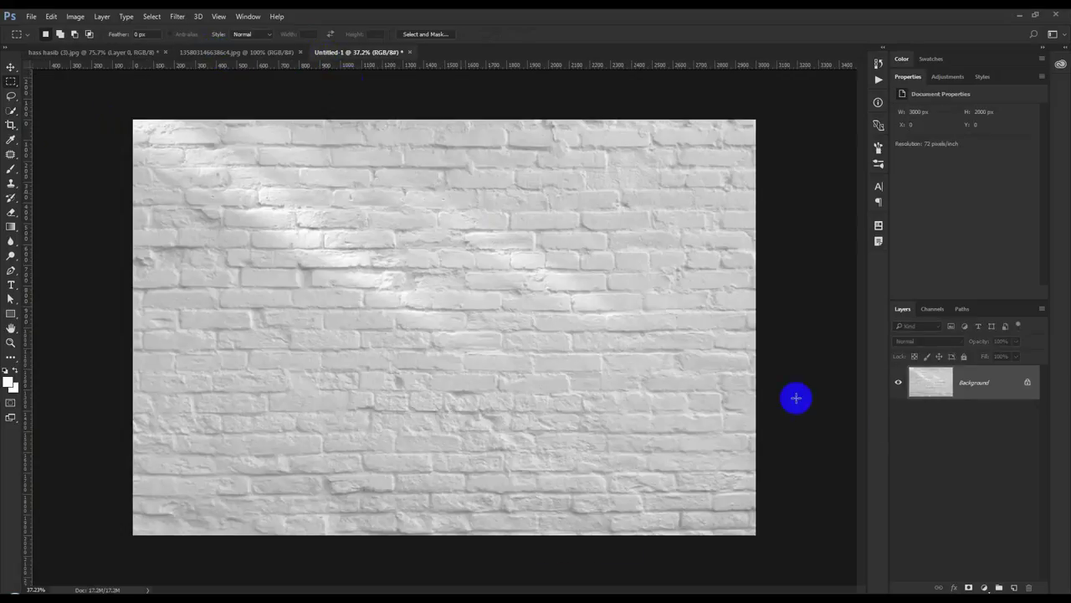
{"action": "key", "text": "ctrl+v"}
{"action": "key", "text": "ctrl+t"}
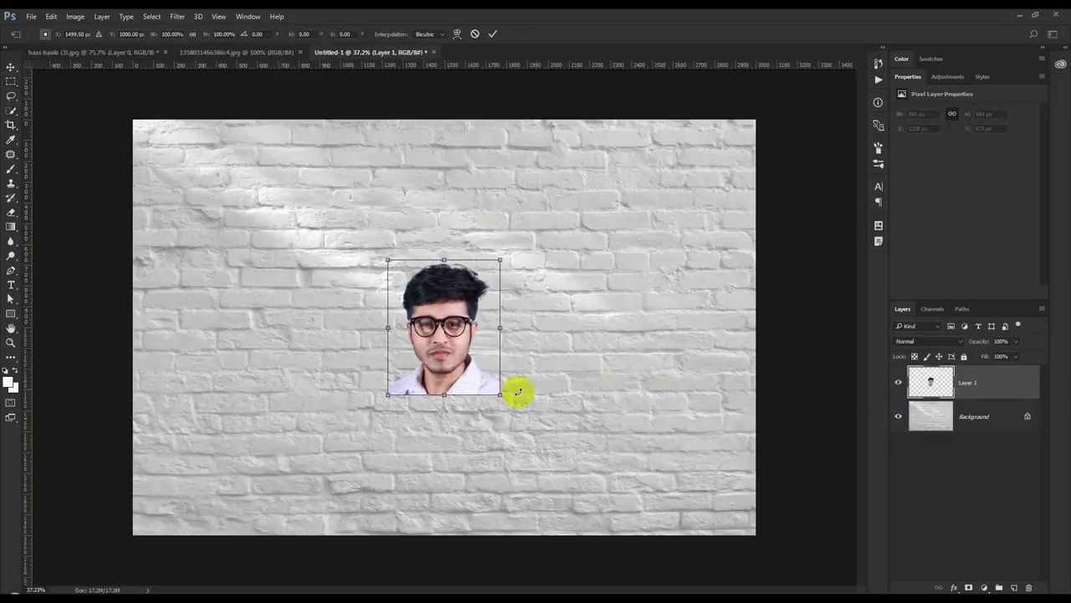
Step: Scale the head to about 498%, tilt it about 7°, and place it on the wall's right half
{"action": "left_click_drag", "start_coordinate": [499, 394], "coordinate": [729, 562]}
{"action": "left_click_drag", "start_coordinate": [734, 433], "coordinate": [765, 442]}
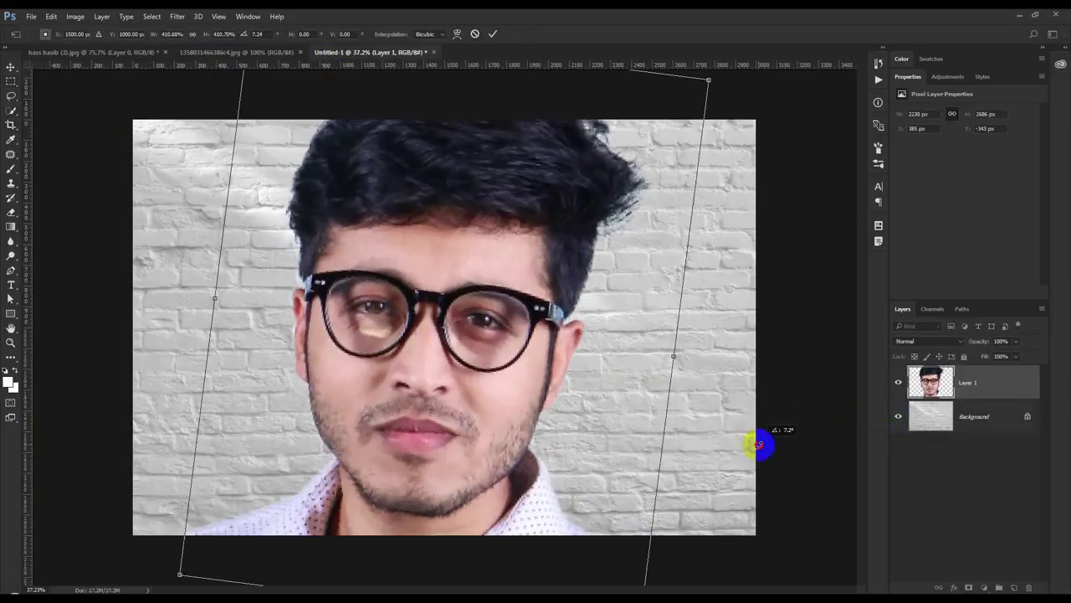
{"action": "left_click_drag", "start_coordinate": [521, 316], "coordinate": [733, 303]}
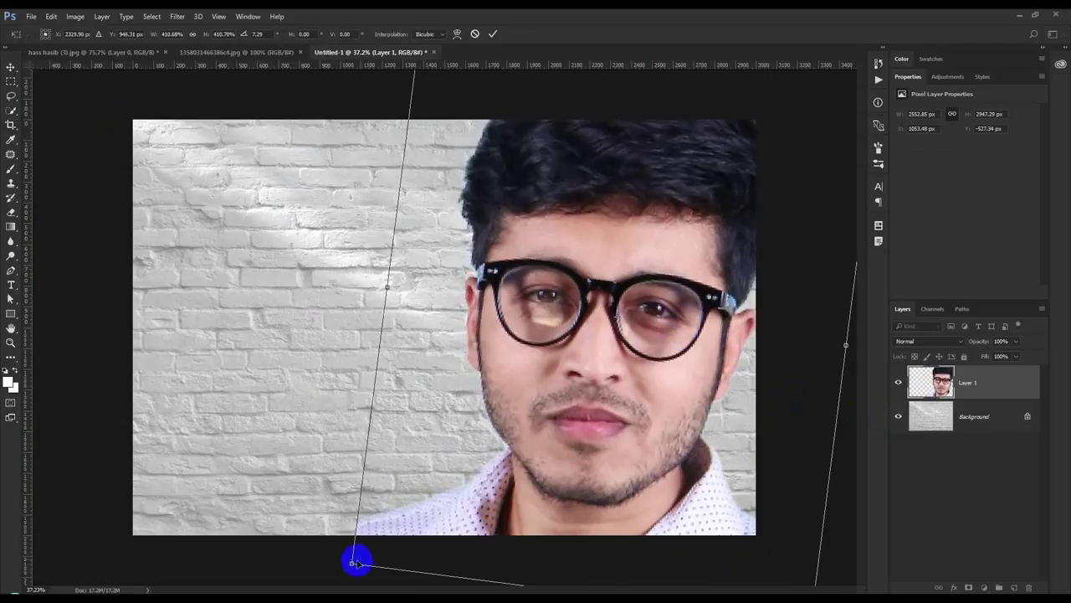
{"action": "left_click_drag", "start_coordinate": [319, 588], "coordinate": [287, 574]}
{"action": "left_click_drag", "start_coordinate": [490, 471], "coordinate": [515, 444]}
{"action": "key", "text": "Return"}
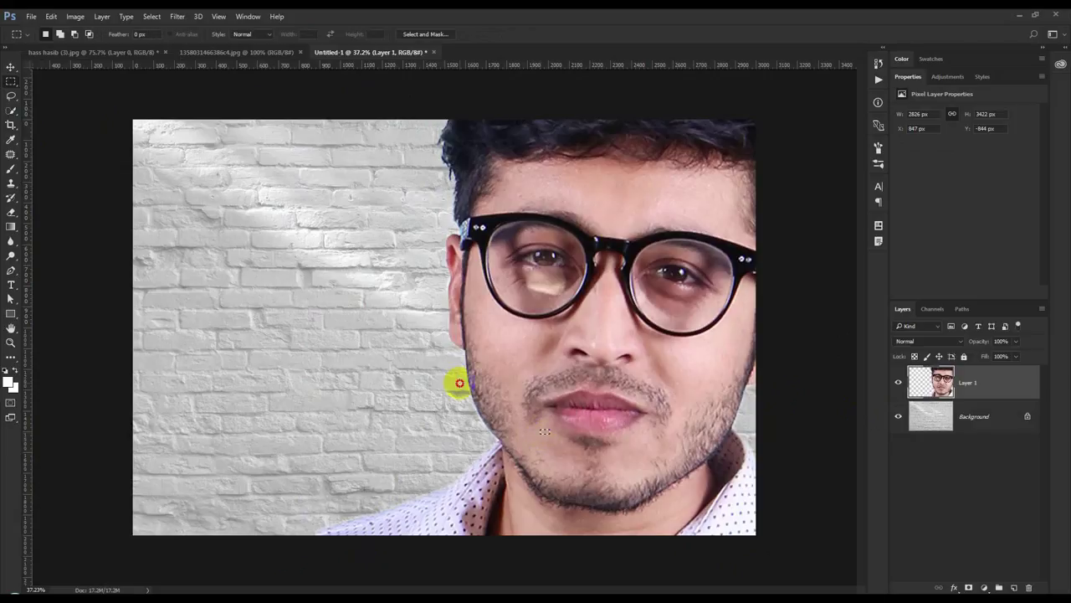
{"action": "left_click", "coordinate": [12, 69]}
Step: Set Layer 1's Underlying Layer Blend If white slider to 167 so bricks show through the face
{"action": "left_click_drag", "start_coordinate": [569, 334], "coordinate": [554, 335]}
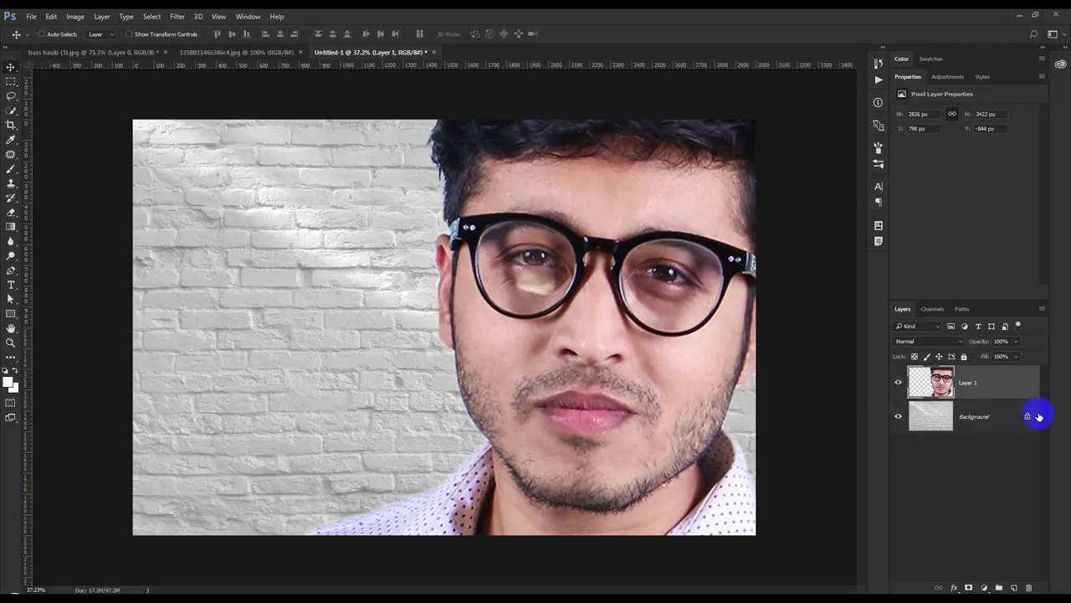
{"action": "double_click", "coordinate": [1022, 384]}
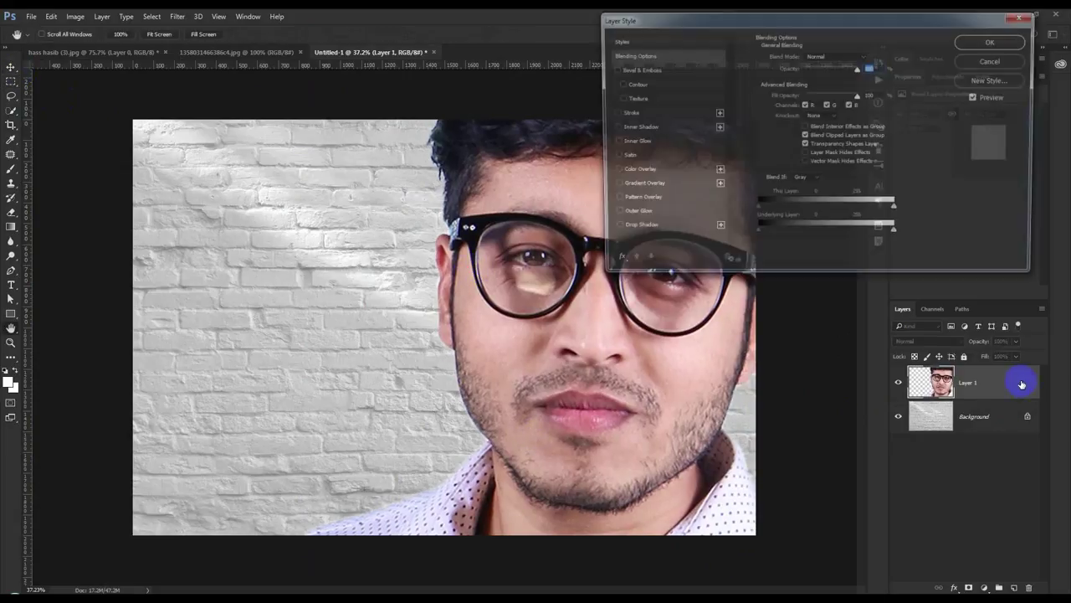
{"action": "left_click_drag", "start_coordinate": [896, 237], "coordinate": [851, 240]}
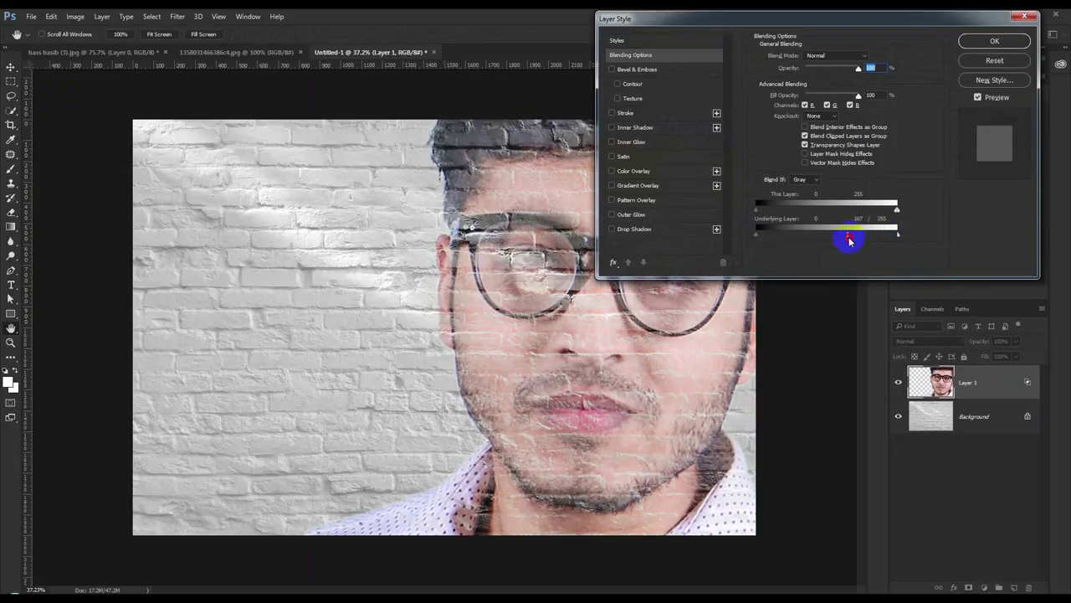
{"action": "left_click", "coordinate": [994, 41]}
{"action": "key", "text": "v"}
{"action": "mouse_move", "coordinate": [694, 312]}
{"action": "left_mouse_down"}
{"action": "mouse_move", "coordinate": [687, 322]}
{"action": "mouse_move", "coordinate": [693, 310]}
{"action": "left_mouse_up"}
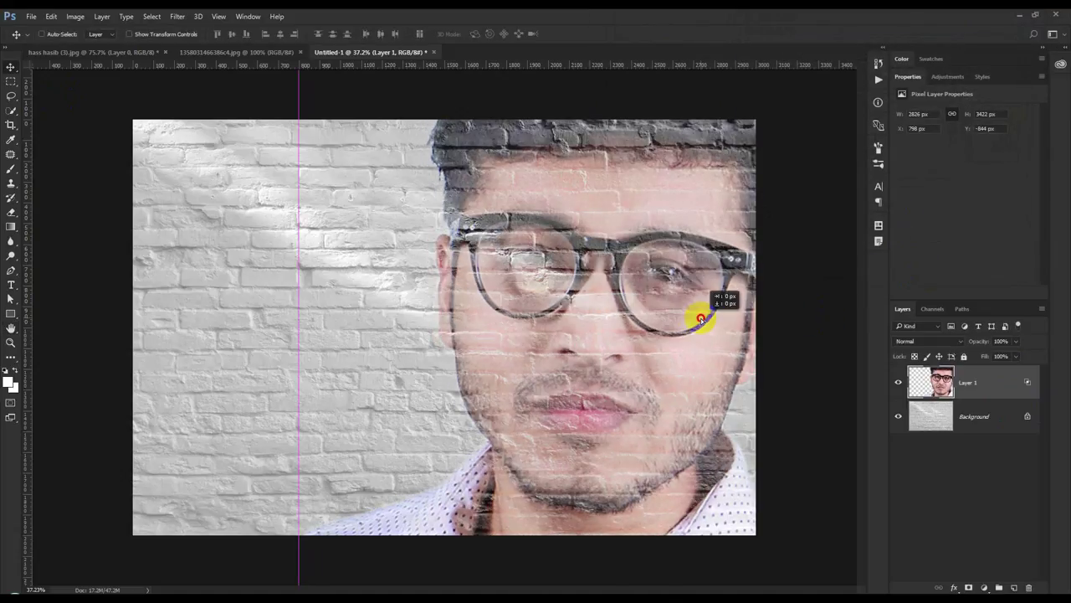
Step: Duplicate Layer 1 and set the copy to Linear Burn at 30% opacity
{"action": "left_click", "coordinate": [972, 390]}
{"action": "right_click", "coordinate": [998, 384]}
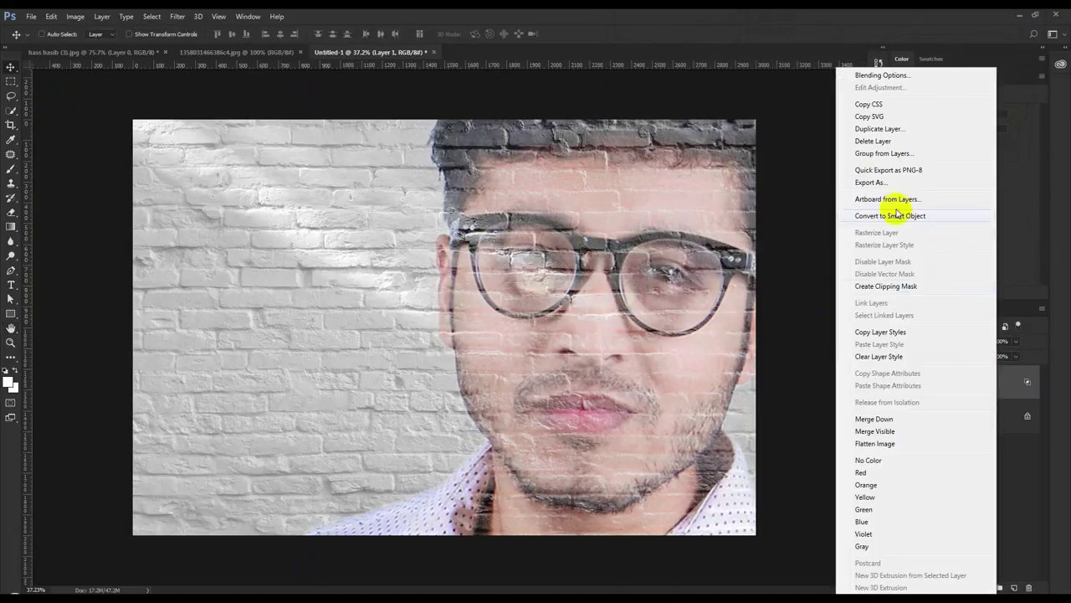
{"action": "left_click", "coordinate": [877, 128]}
{"action": "left_click", "coordinate": [633, 186]}
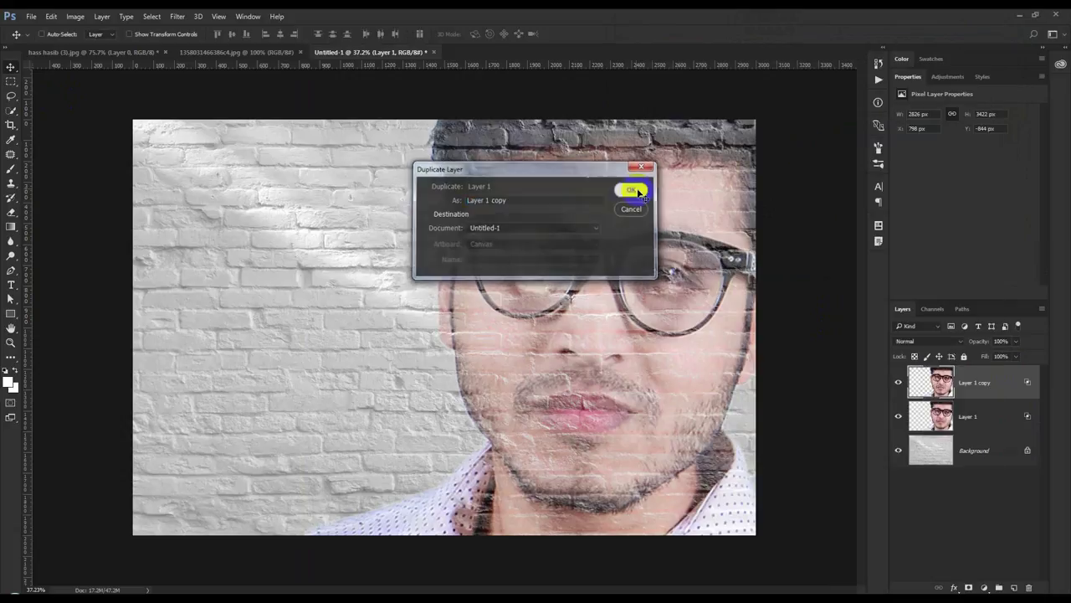
{"action": "left_click", "coordinate": [919, 341]}
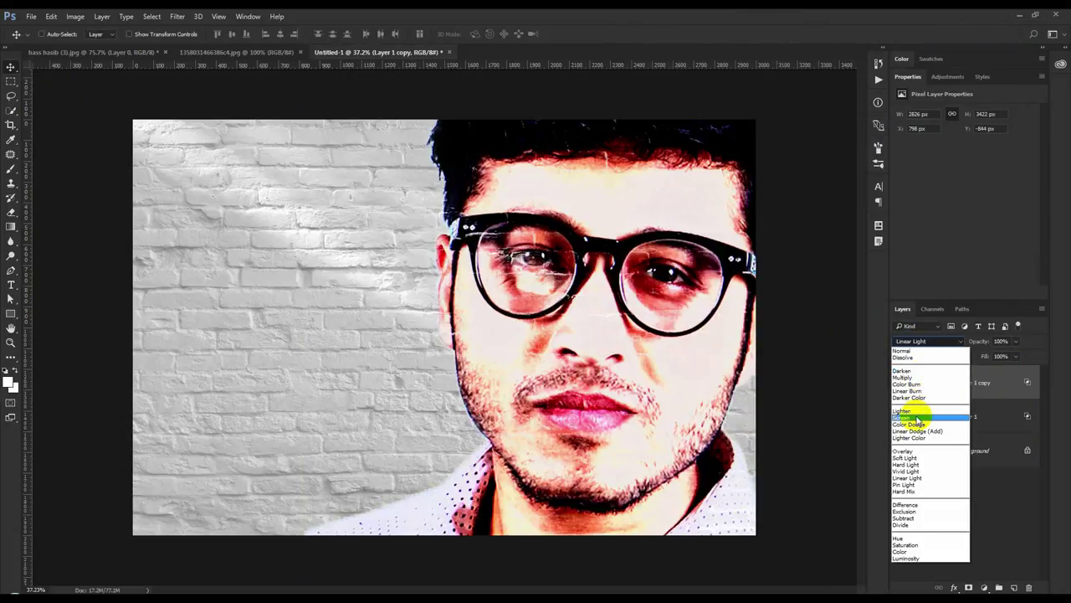
{"action": "left_click", "coordinate": [918, 390]}
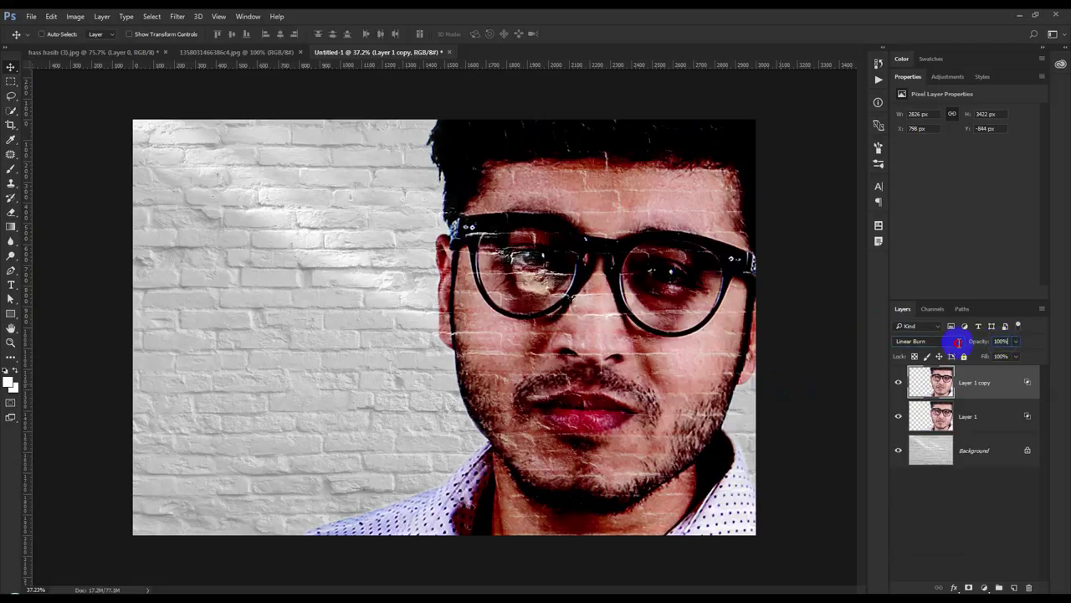
{"action": "type", "text": "30"}
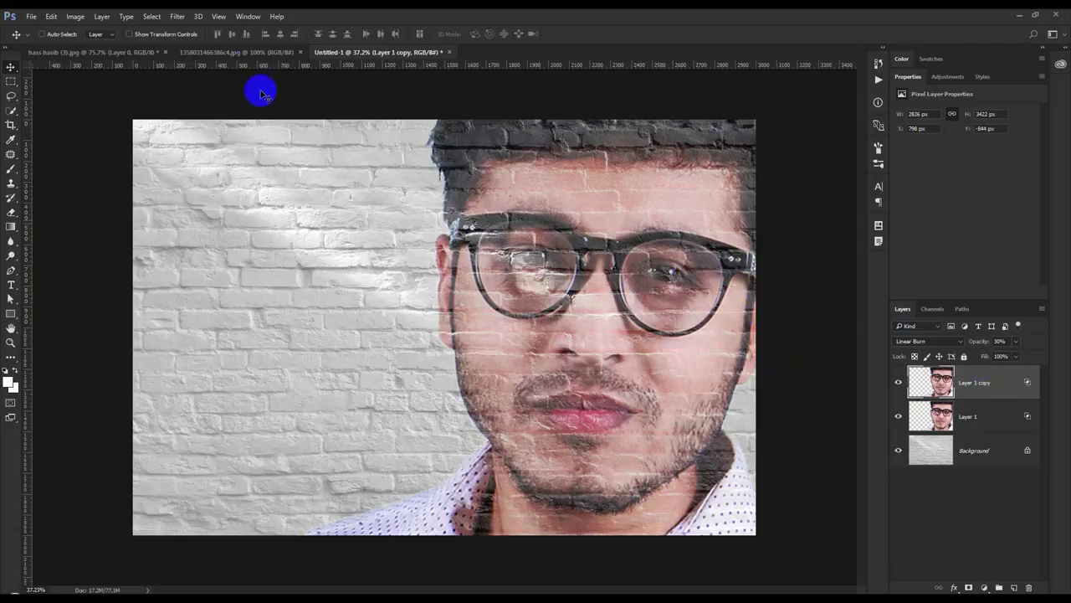
Step: Bring the graffiti into the brick-wall document in Multiply mode, beneath the face layers
{"action": "left_click", "coordinate": [243, 52]}
{"action": "left_click", "coordinate": [373, 52]}
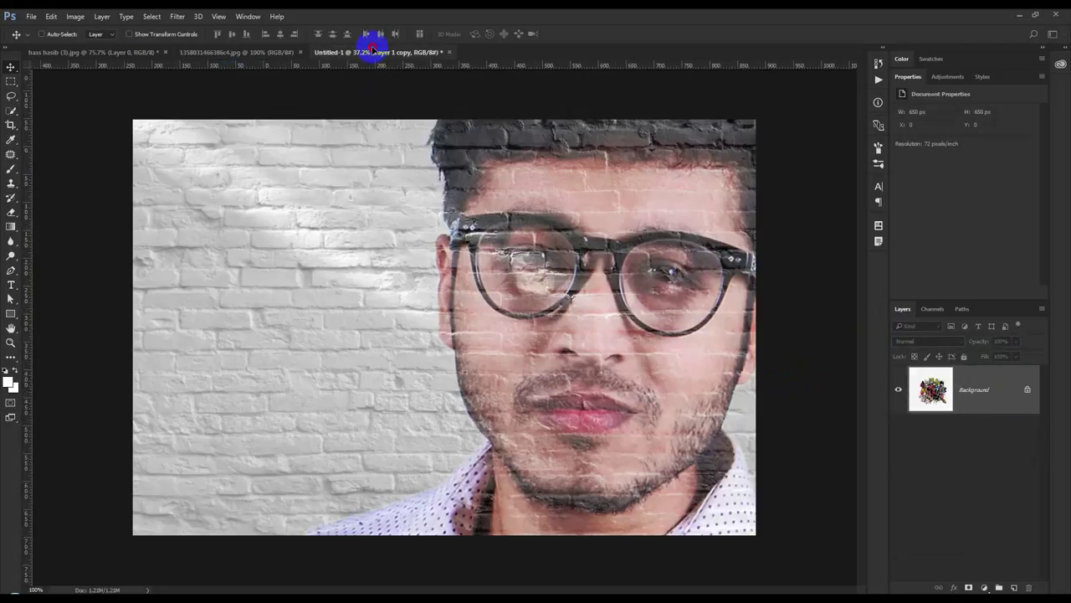
{"action": "left_click_drag", "start_coordinate": [373, 52], "coordinate": [511, 353]}
{"action": "left_click", "coordinate": [929, 342]}
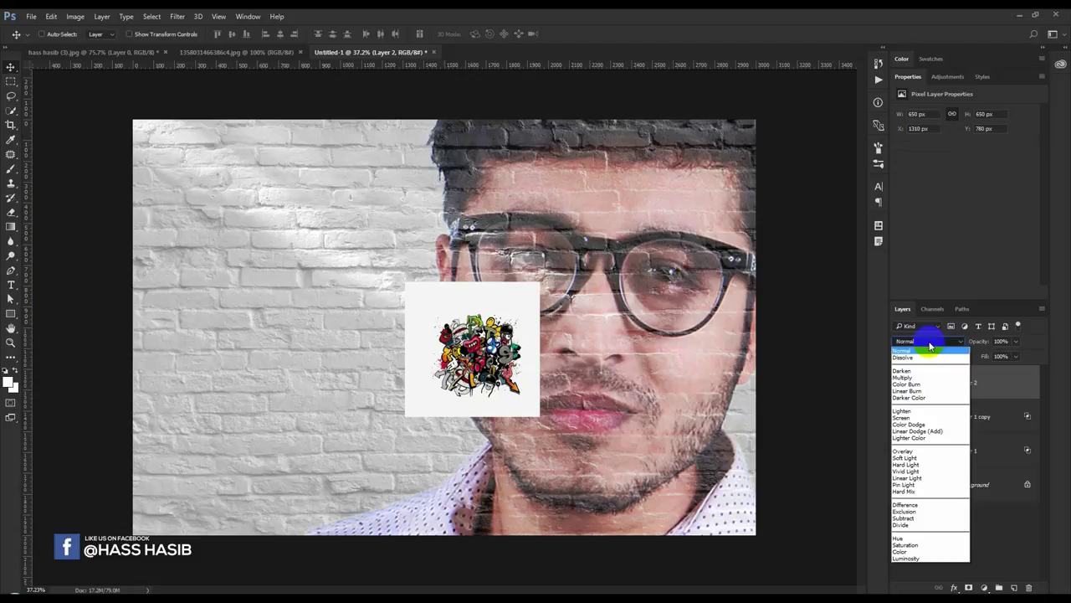
{"action": "left_click", "coordinate": [908, 378]}
{"action": "mouse_move", "coordinate": [569, 383]}
{"action": "left_mouse_down"}
{"action": "mouse_move", "coordinate": [551, 433]}
{"action": "mouse_move", "coordinate": [491, 512]}
{"action": "left_mouse_up"}
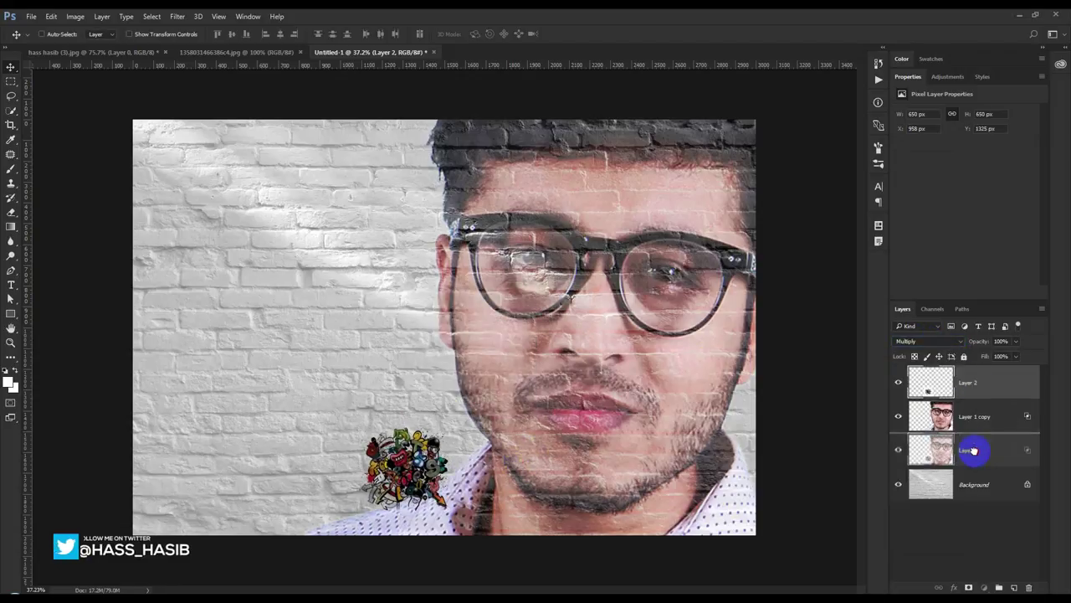
{"action": "left_click_drag", "start_coordinate": [973, 450], "coordinate": [971, 466]}
{"action": "mouse_move", "coordinate": [492, 415]}
{"action": "left_mouse_down"}
{"action": "mouse_move", "coordinate": [461, 430]}
{"action": "mouse_move", "coordinate": [661, 261]}
{"action": "left_mouse_up"}
Step: Resize the graffiti, rotate it about 16°, and place it at the wall's lower left
{"action": "key", "text": "ctrl+t"}
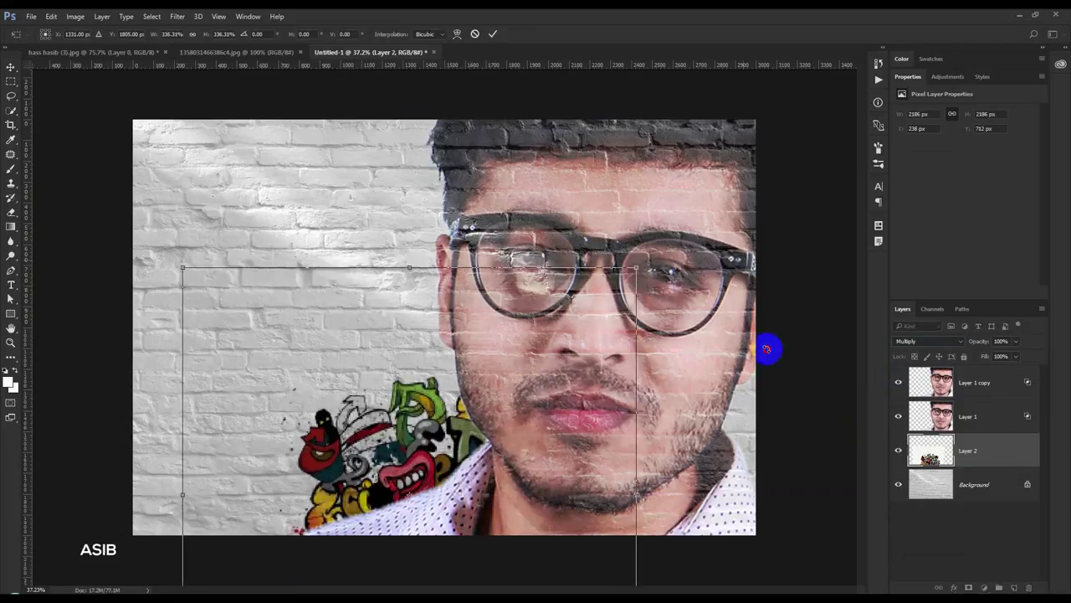
{"action": "left_click_drag", "start_coordinate": [766, 349], "coordinate": [418, 363]}
{"action": "left_click_drag", "start_coordinate": [431, 403], "coordinate": [439, 410]}
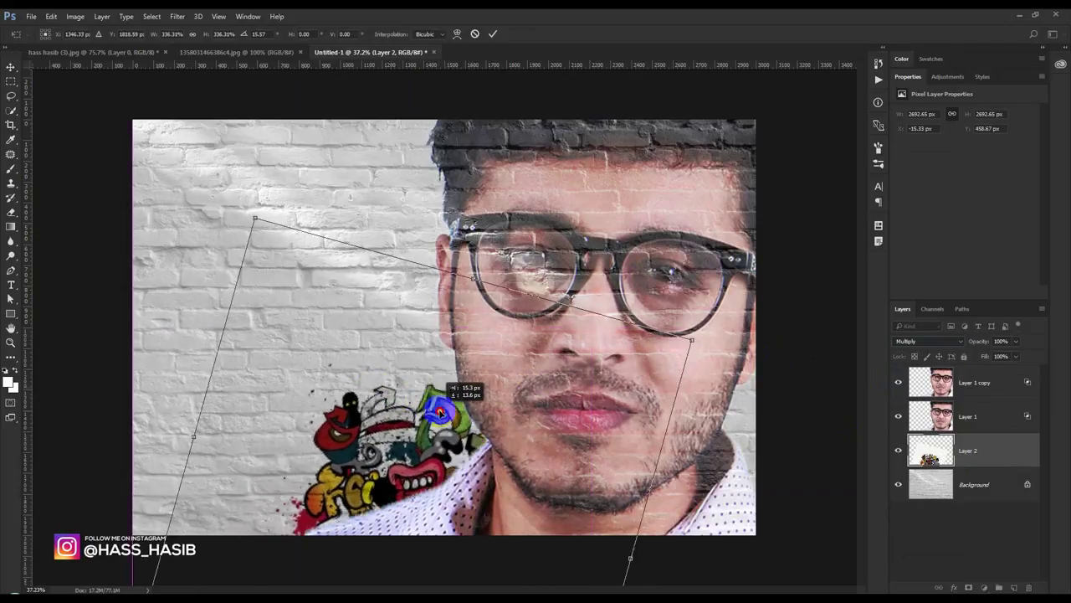
{"action": "left_click_drag", "start_coordinate": [586, 226], "coordinate": [633, 358]}
{"action": "key", "text": "Return"}
{"action": "left_click_drag", "start_coordinate": [426, 400], "coordinate": [450, 437]}
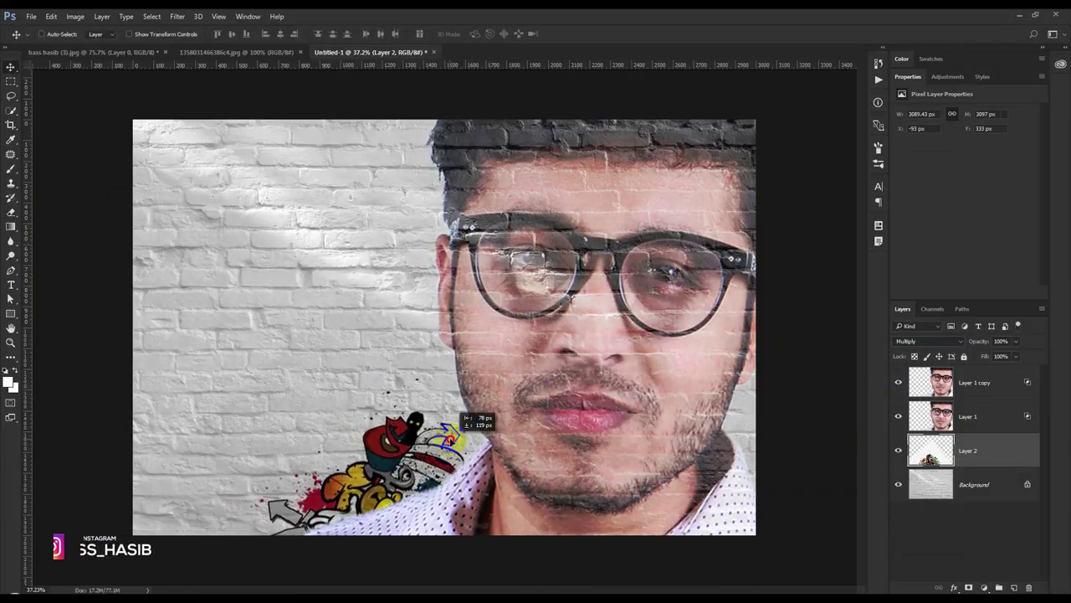
Step: Brighten the graffiti with Levels and fade it using Underlying Layer Blend If 140/230
{"action": "left_click", "coordinate": [75, 16]}
{"action": "mouse_move", "coordinate": [92, 45]}
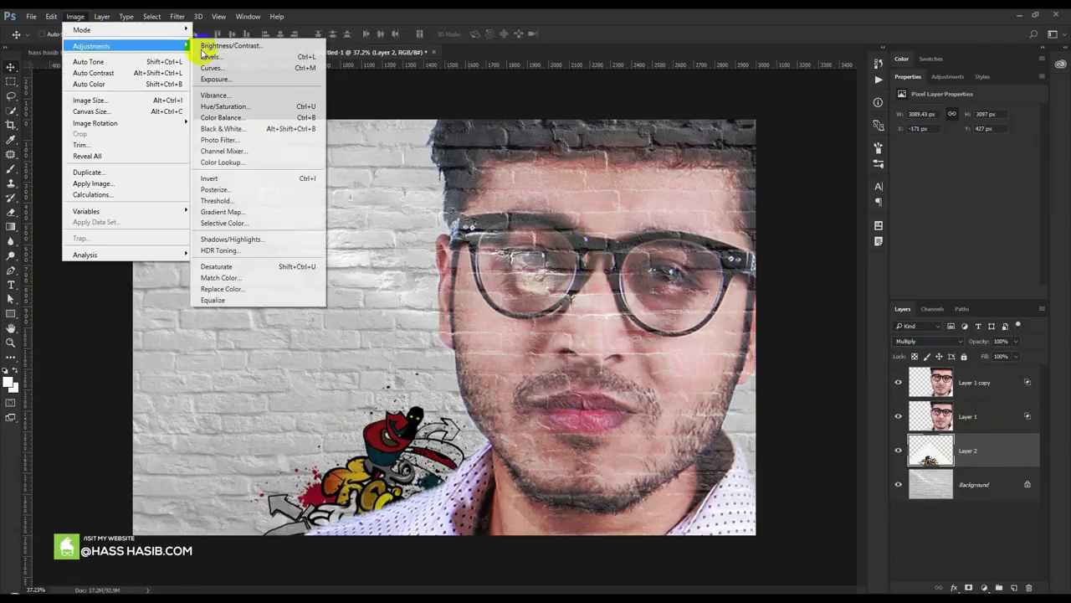
{"action": "left_click", "coordinate": [211, 56]}
{"action": "left_click_drag", "start_coordinate": [731, 257], "coordinate": [710, 252]}
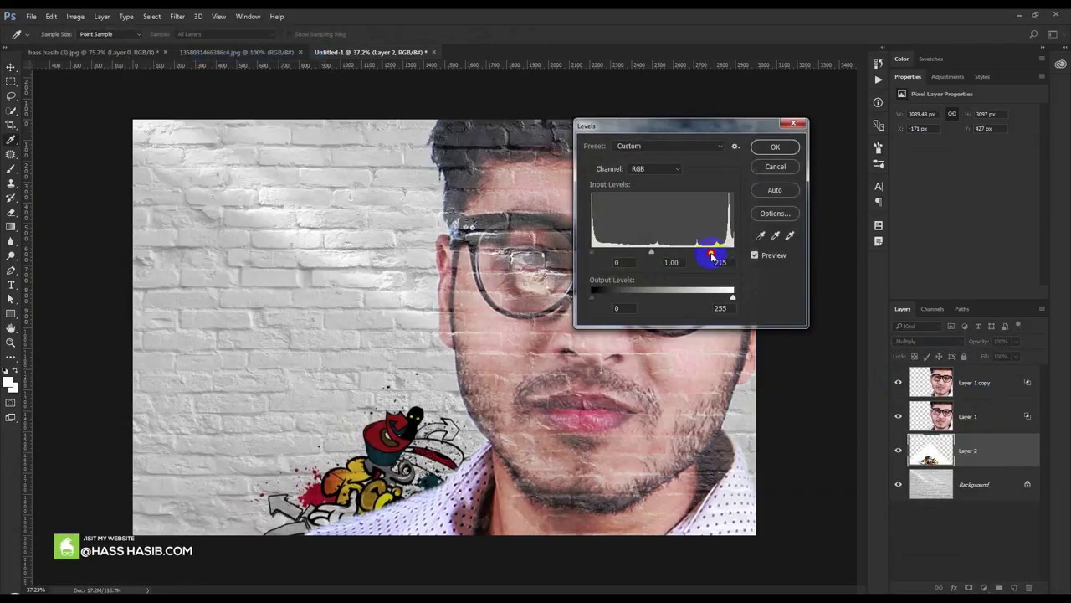
{"action": "left_click", "coordinate": [774, 147]}
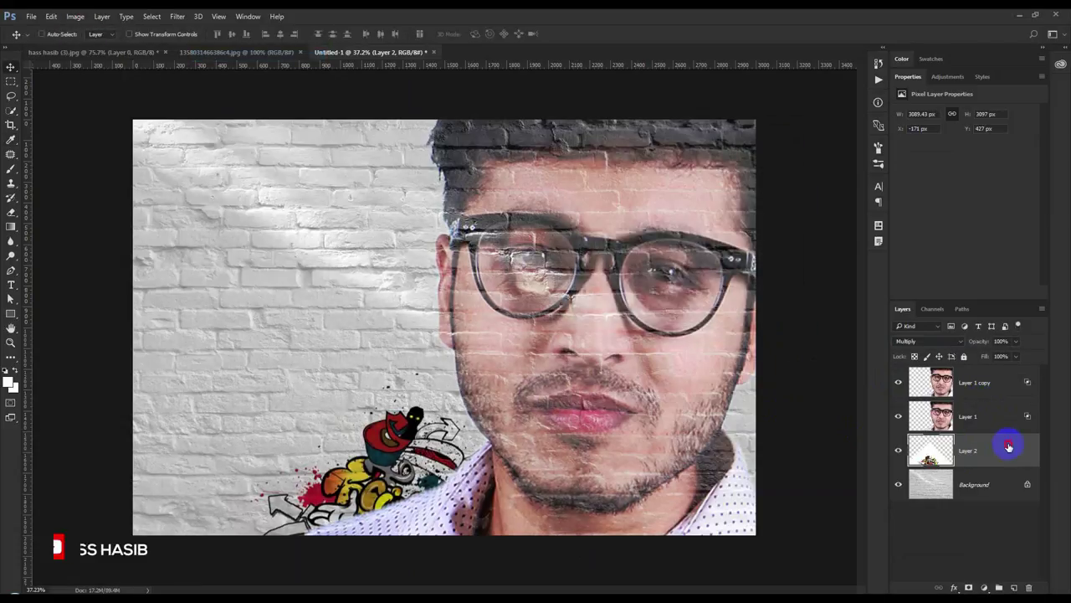
{"action": "double_click", "coordinate": [1004, 450]}
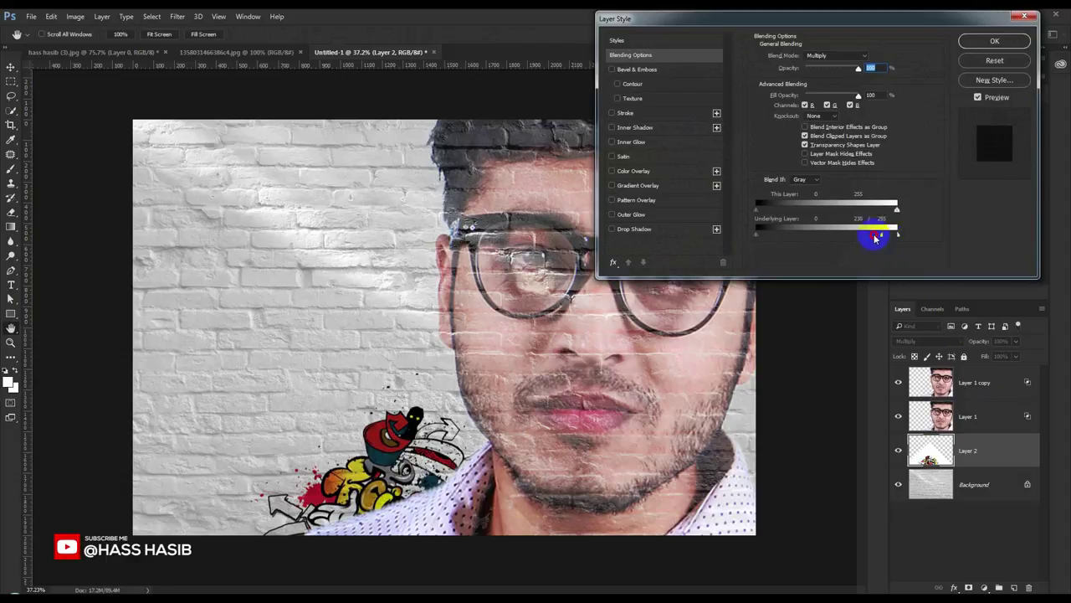
{"action": "mouse_move", "coordinate": [875, 238]}
{"action": "left_mouse_down"}
{"action": "mouse_move", "coordinate": [836, 234]}
{"action": "mouse_move", "coordinate": [885, 237]}
{"action": "left_mouse_up"}
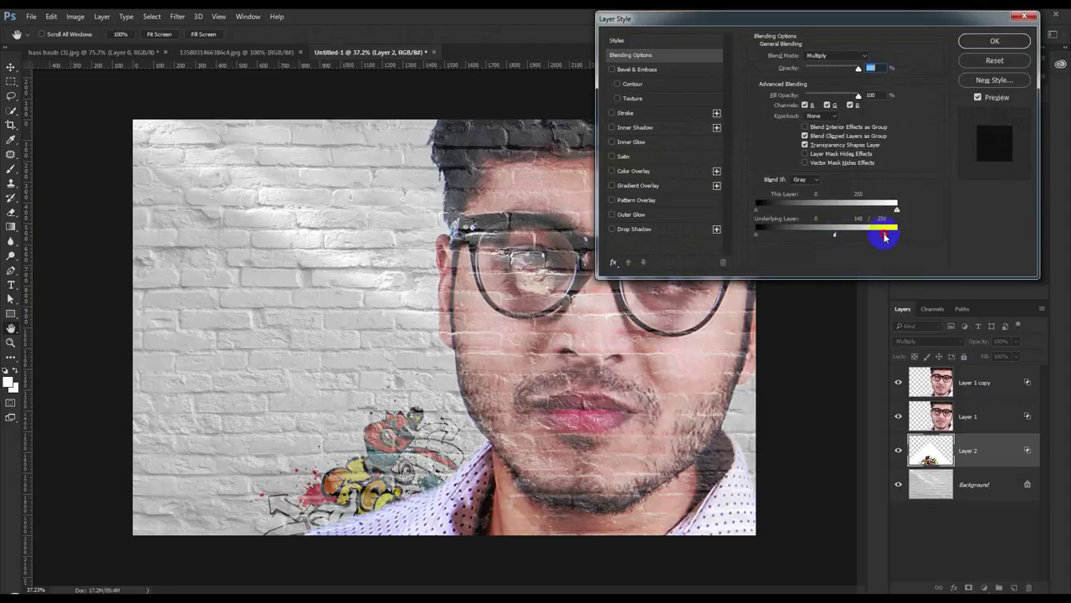
{"action": "left_click", "coordinate": [995, 42]}
Step: Duplicate the graffiti and spread the copy up-left, below the face layers, at 51% opacity
{"action": "left_click_drag", "start_coordinate": [973, 414], "coordinate": [968, 368]}
{"action": "key", "text": "ctrl+minus"}
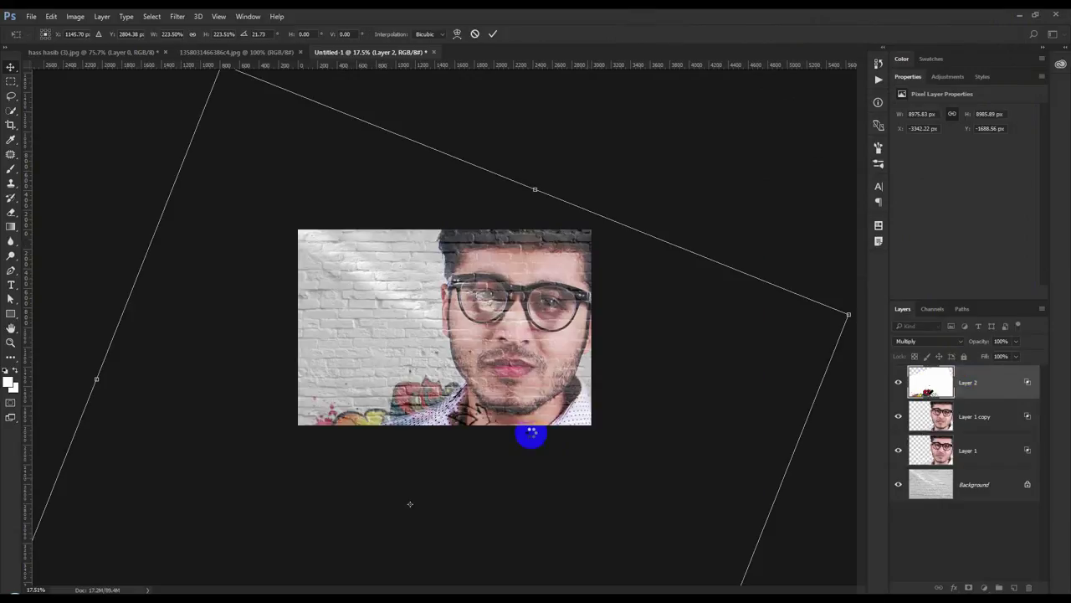
{"action": "key", "text": "ctrl+plus"}
{"action": "left_click_drag", "start_coordinate": [570, 322], "coordinate": [361, 112]}
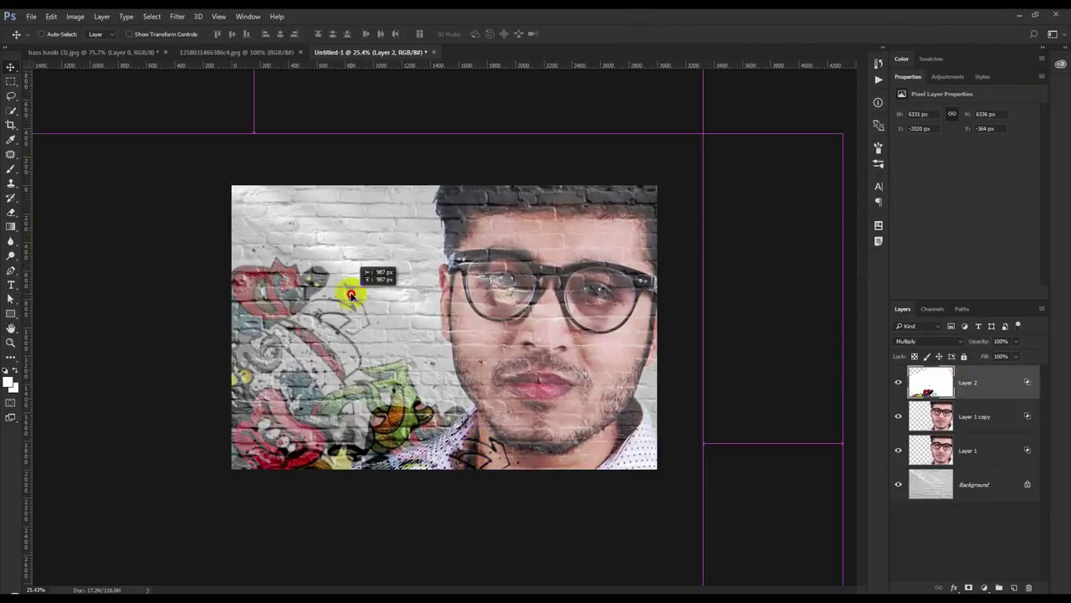
{"action": "key", "text": "ctrl+bracketleft"}
{"action": "key", "text": "ctrl+bracketleft"}
{"action": "key", "text": "ctrl+bracketleft"}
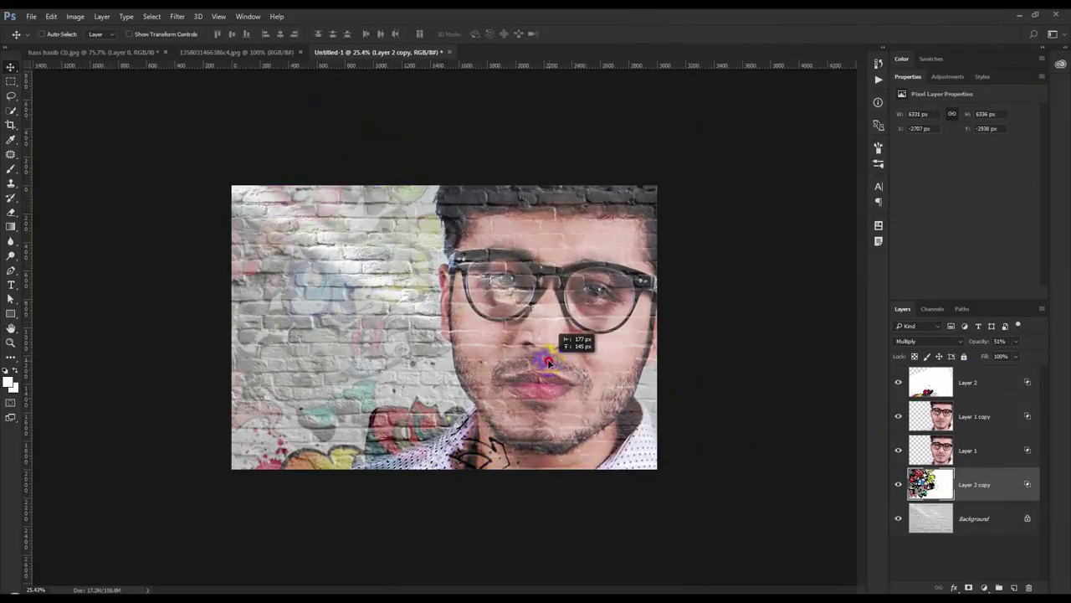
{"action": "left_click_drag", "start_coordinate": [361, 112], "coordinate": [541, 389]}
{"action": "key", "text": "5"}
{"action": "key", "text": "1"}
{"action": "key", "text": "ctrl+plus"}
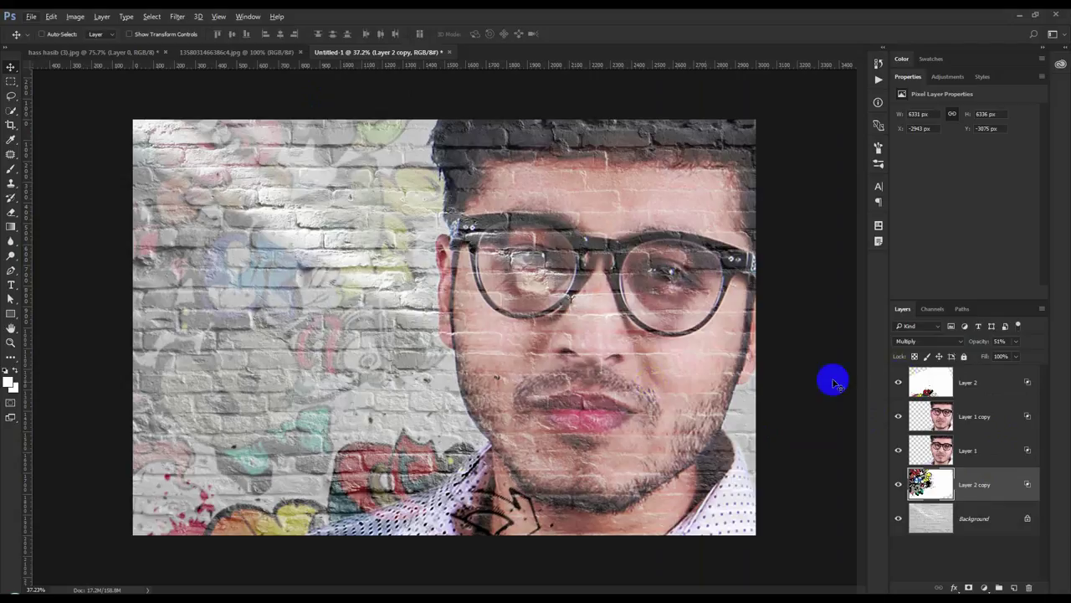
Step: Lower Layer 2 to 77% opacity and shift its artwork lower on the canvas
{"action": "left_click", "coordinate": [982, 344]}
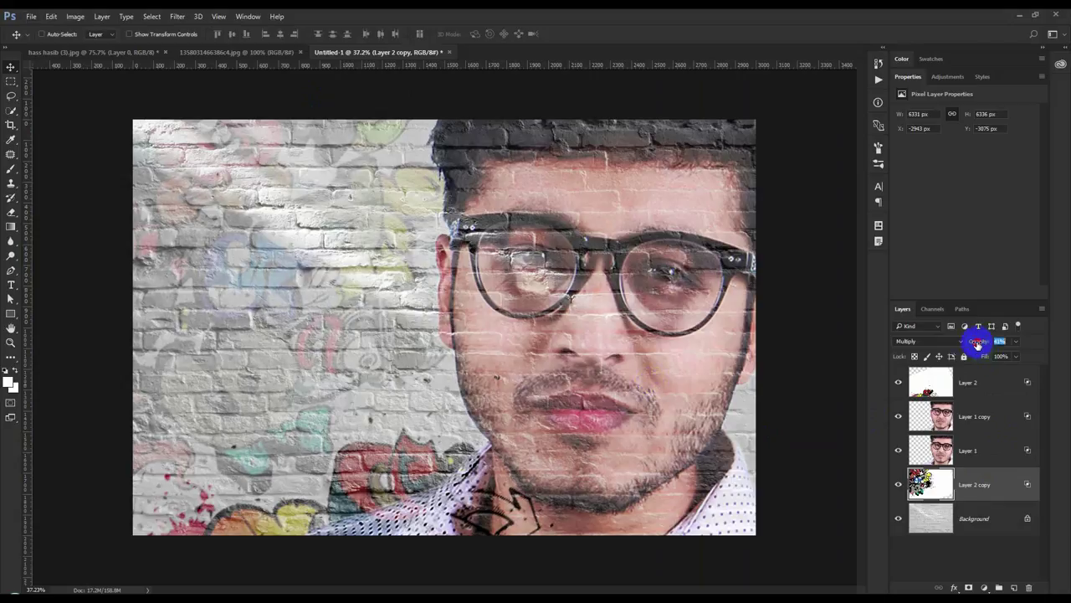
{"action": "type", "text": "41"}
{"action": "left_click", "coordinate": [975, 387]}
{"action": "left_click_drag", "start_coordinate": [973, 345], "coordinate": [969, 344]}
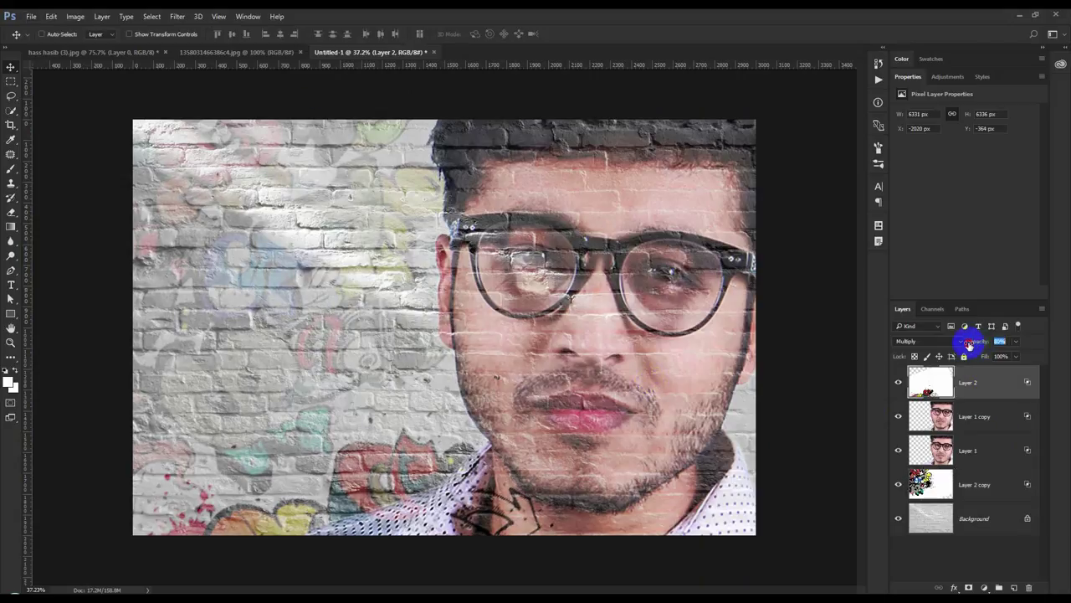
{"action": "left_click", "coordinate": [791, 410]}
{"action": "mouse_move", "coordinate": [522, 450]}
{"action": "left_mouse_down"}
{"action": "mouse_move", "coordinate": [530, 419]}
{"action": "mouse_move", "coordinate": [519, 425]}
{"action": "mouse_move", "coordinate": [534, 436]}
{"action": "left_mouse_up"}
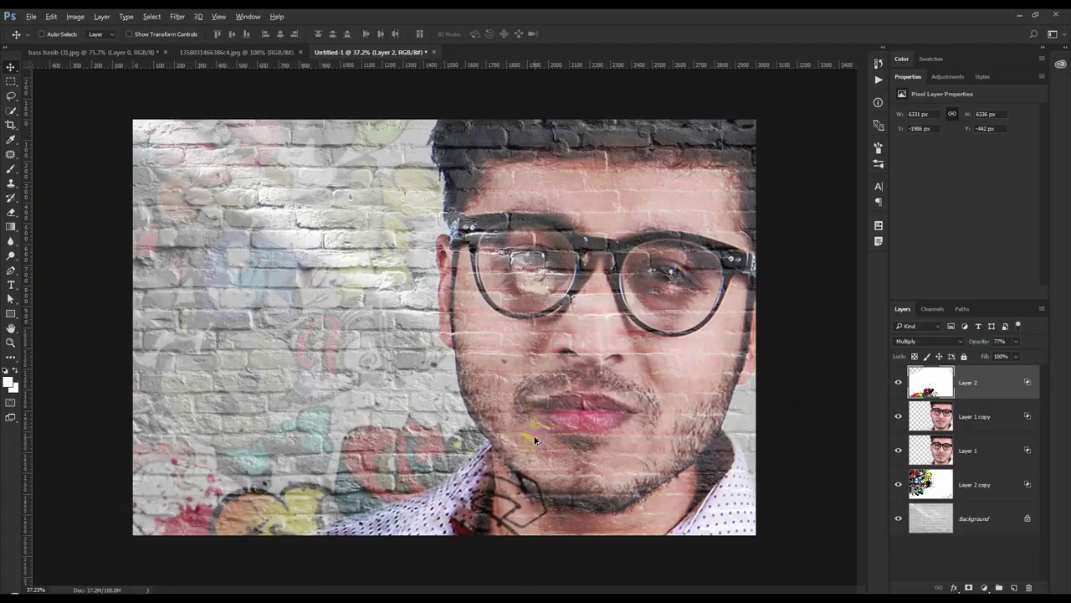
{"action": "scroll", "coordinate": [574, 418], "scroll_direction": "up", "scroll_amount": 1}
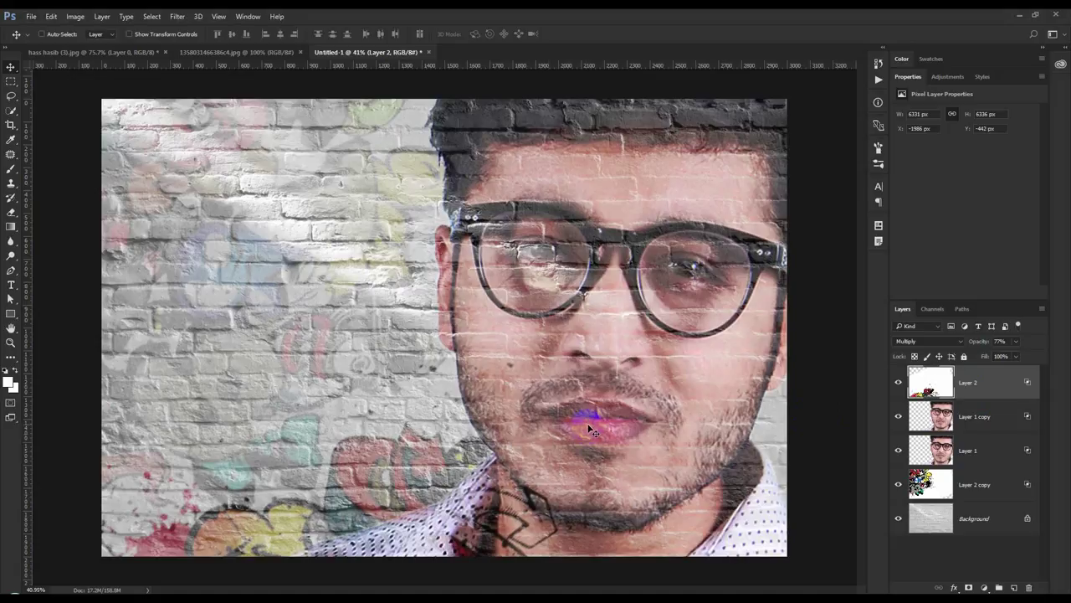
Step: Add a new layer and outline the lips as a Pen-tool shape
{"action": "left_click", "coordinate": [1016, 588]}
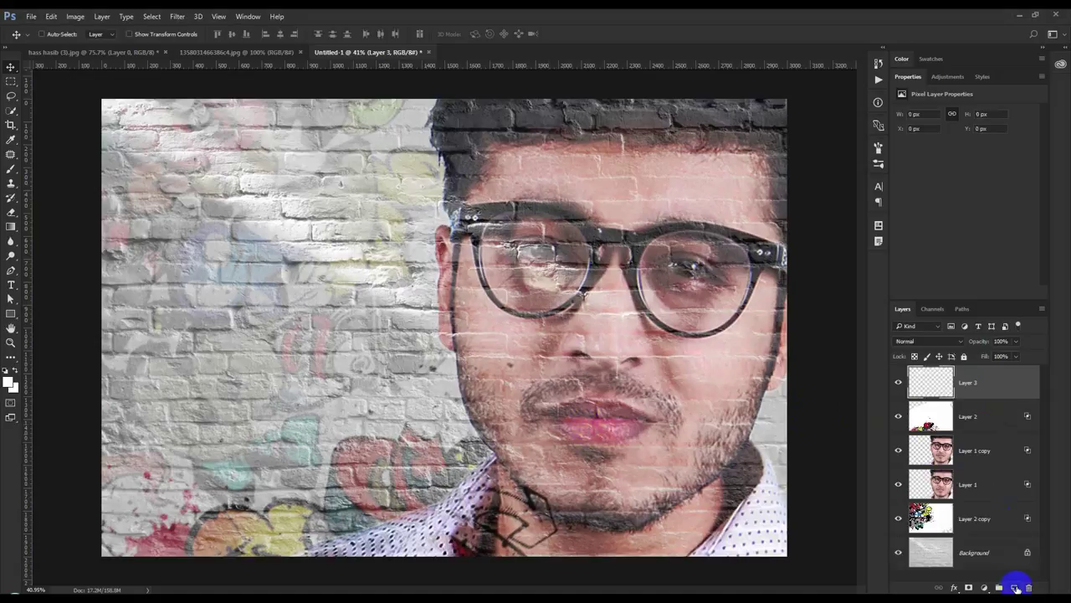
{"action": "left_click", "coordinate": [19, 276]}
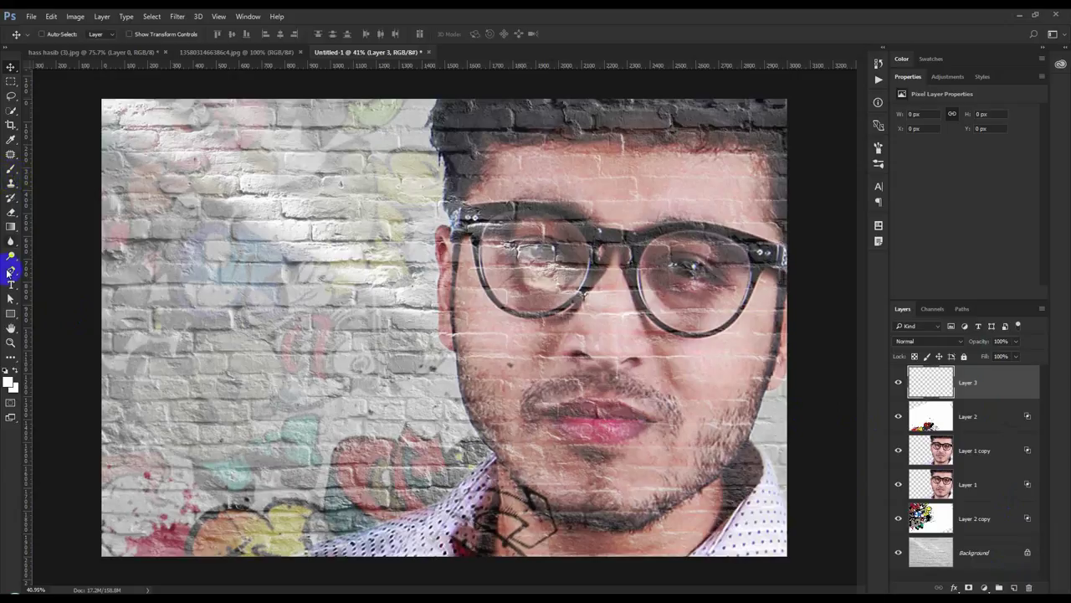
{"action": "right_click", "coordinate": [10, 272]}
{"action": "left_click", "coordinate": [45, 276]}
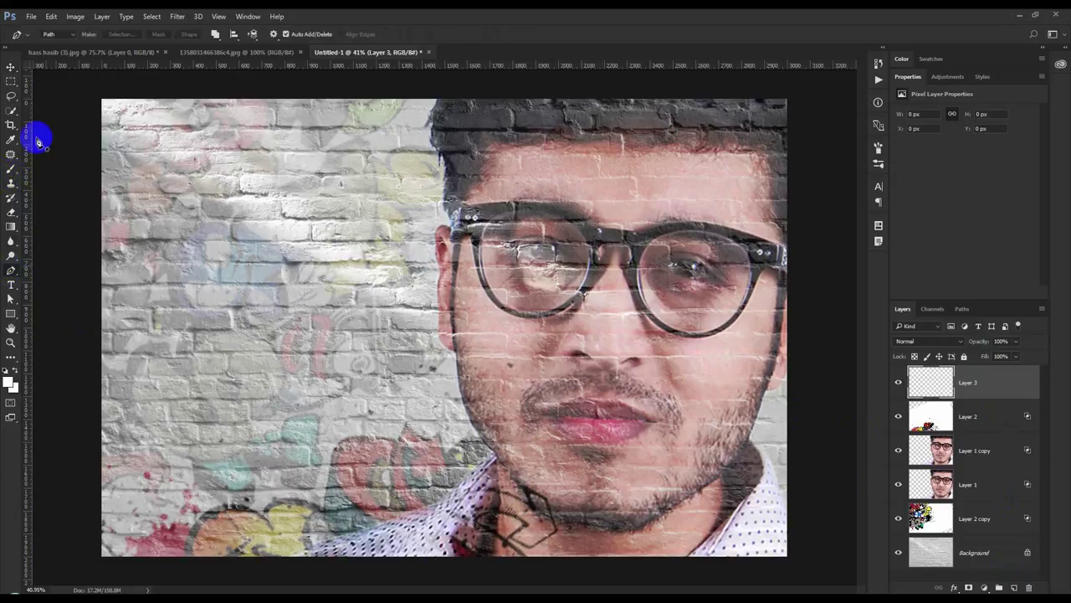
{"action": "left_click", "coordinate": [52, 34]}
{"action": "left_click", "coordinate": [60, 46]}
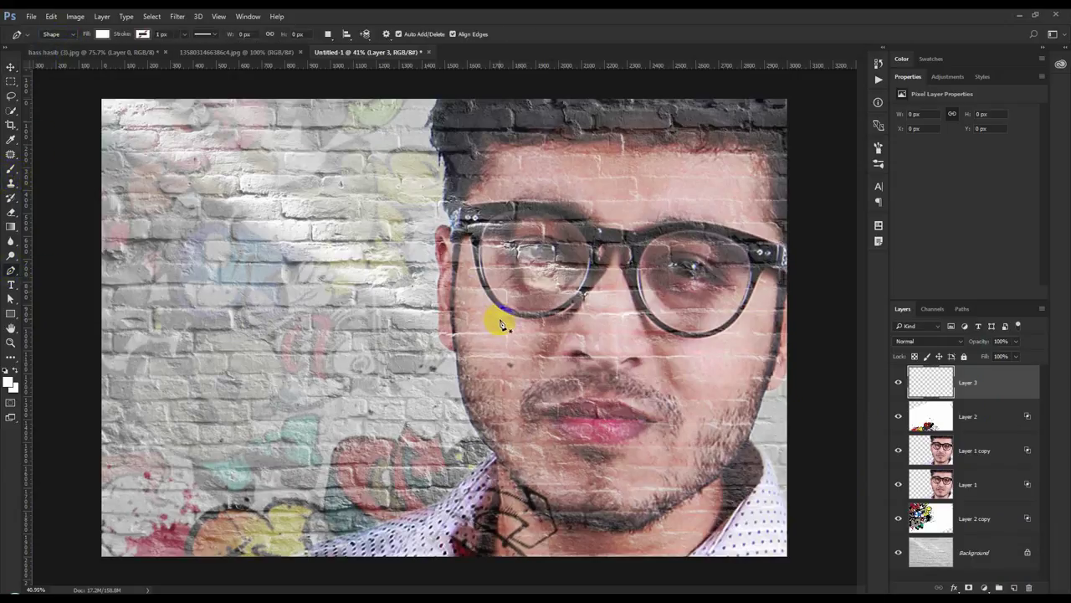
{"action": "left_click", "coordinate": [540, 417]}
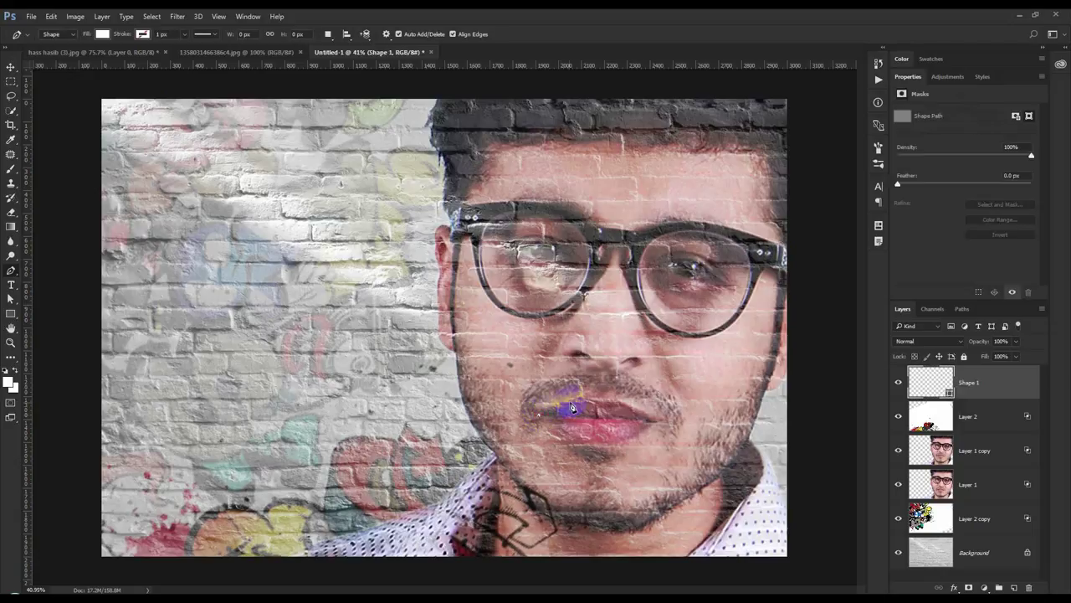
{"action": "left_click_drag", "start_coordinate": [664, 421], "coordinate": [660, 426]}
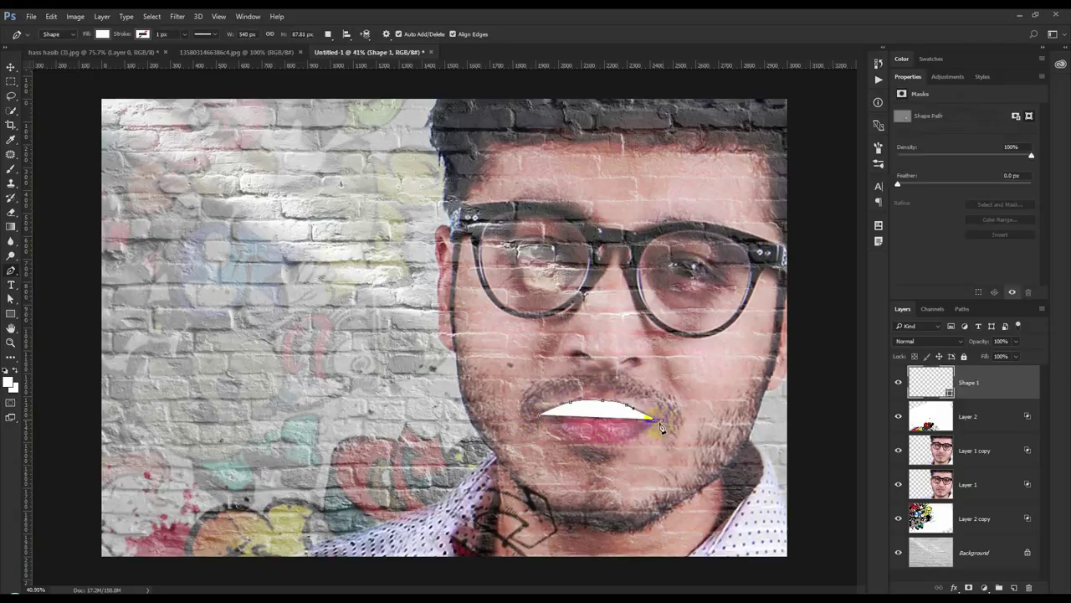
{"action": "left_click_drag", "start_coordinate": [579, 448], "coordinate": [540, 415]}
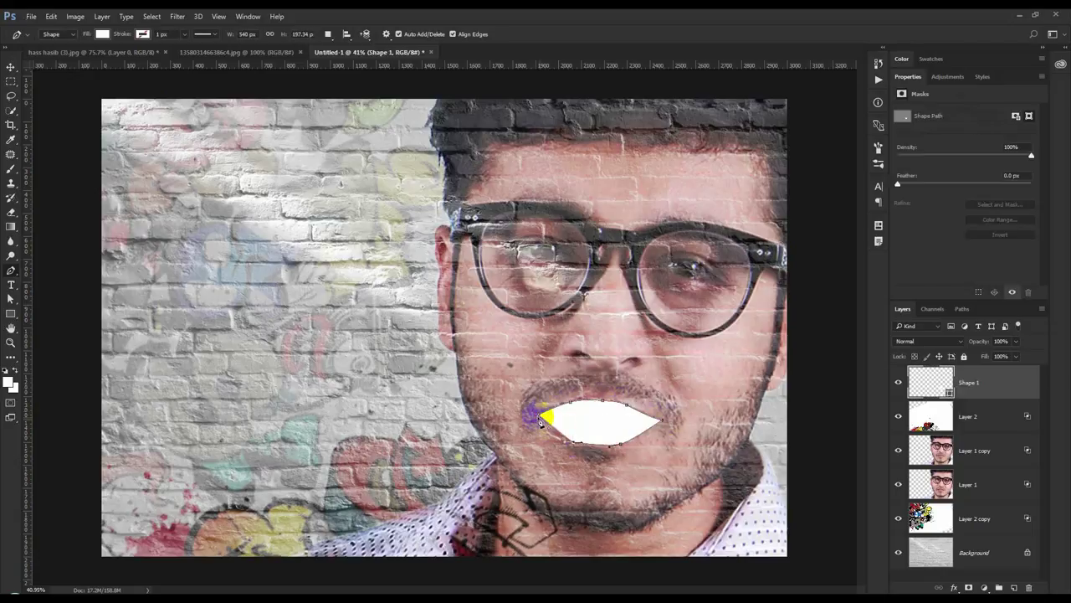
Step: Fill the lip shape with magenta #d90057
{"action": "double_click", "coordinate": [926, 381]}
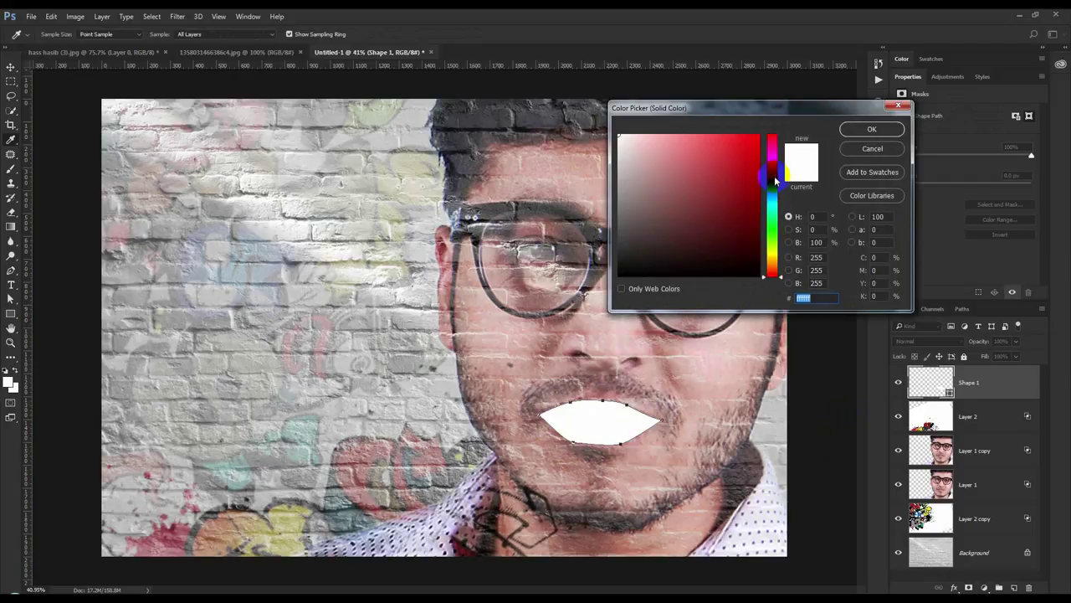
{"action": "left_click_drag", "start_coordinate": [774, 175], "coordinate": [774, 160]}
{"action": "left_click", "coordinate": [761, 154]}
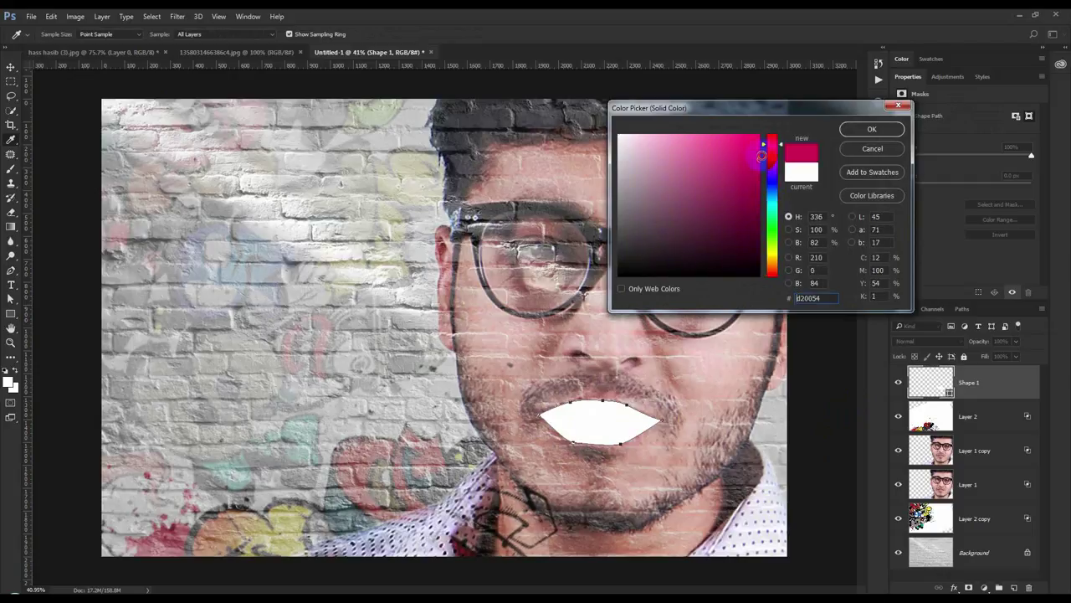
{"action": "left_click", "coordinate": [857, 151]}
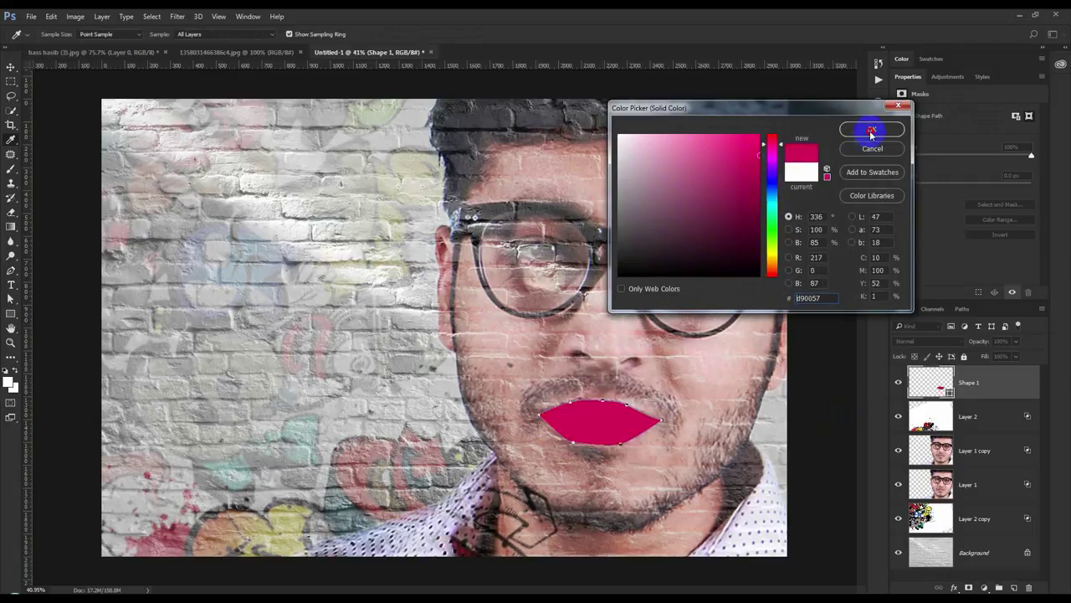
{"action": "left_click", "coordinate": [871, 132]}
Step: Set the lip shape's blend mode to Saturation
{"action": "left_click", "coordinate": [920, 340]}
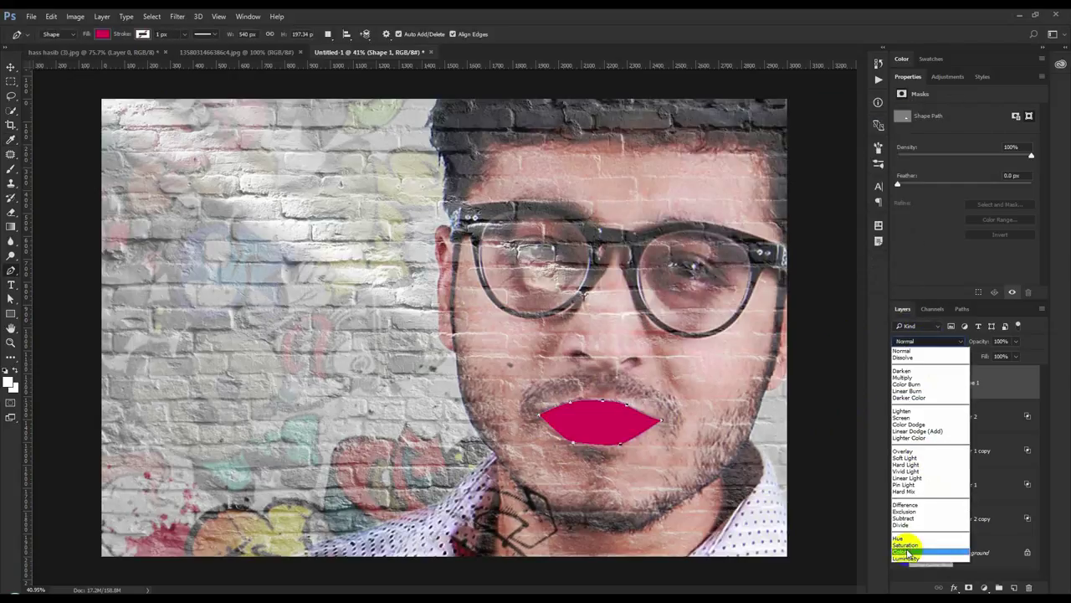
{"action": "left_click", "coordinate": [907, 552]}
{"action": "scroll", "coordinate": [937, 343], "scroll_direction": "up", "scroll_amount": 1}
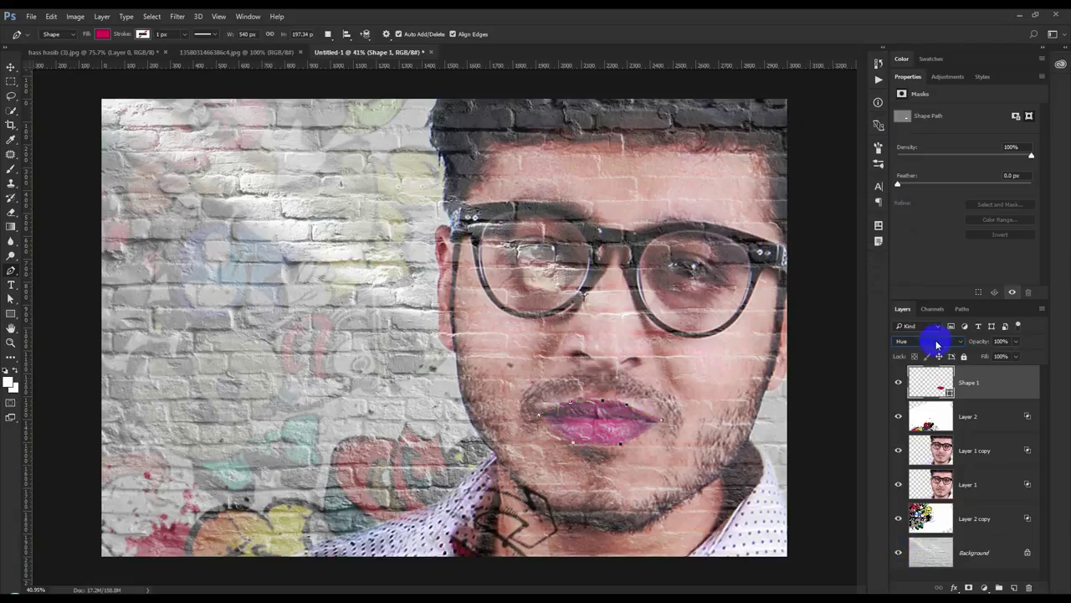
{"action": "scroll", "coordinate": [936, 343], "scroll_direction": "up", "scroll_amount": 1}
{"action": "scroll", "coordinate": [937, 343], "scroll_direction": "up", "scroll_amount": 1}
{"action": "scroll", "coordinate": [936, 343], "scroll_direction": "up", "scroll_amount": 1}
{"action": "scroll", "coordinate": [938, 345], "scroll_direction": "up", "scroll_amount": 3}
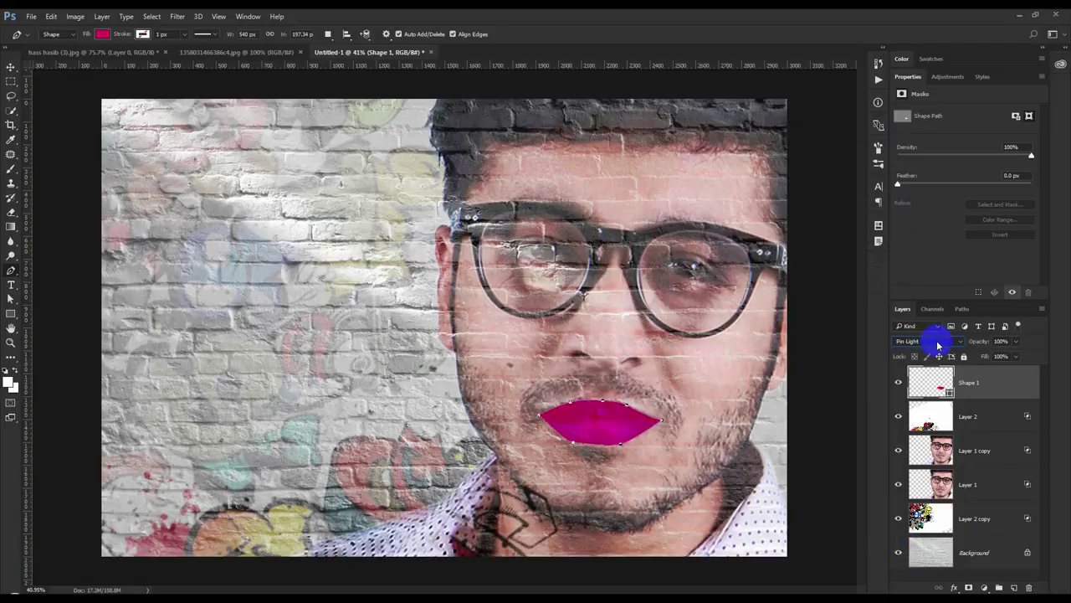
{"action": "scroll", "coordinate": [938, 344], "scroll_direction": "down", "scroll_amount": 1}
{"action": "scroll", "coordinate": [938, 345], "scroll_direction": "down", "scroll_amount": 1}
{"action": "scroll", "coordinate": [937, 345], "scroll_direction": "down", "scroll_amount": 2}
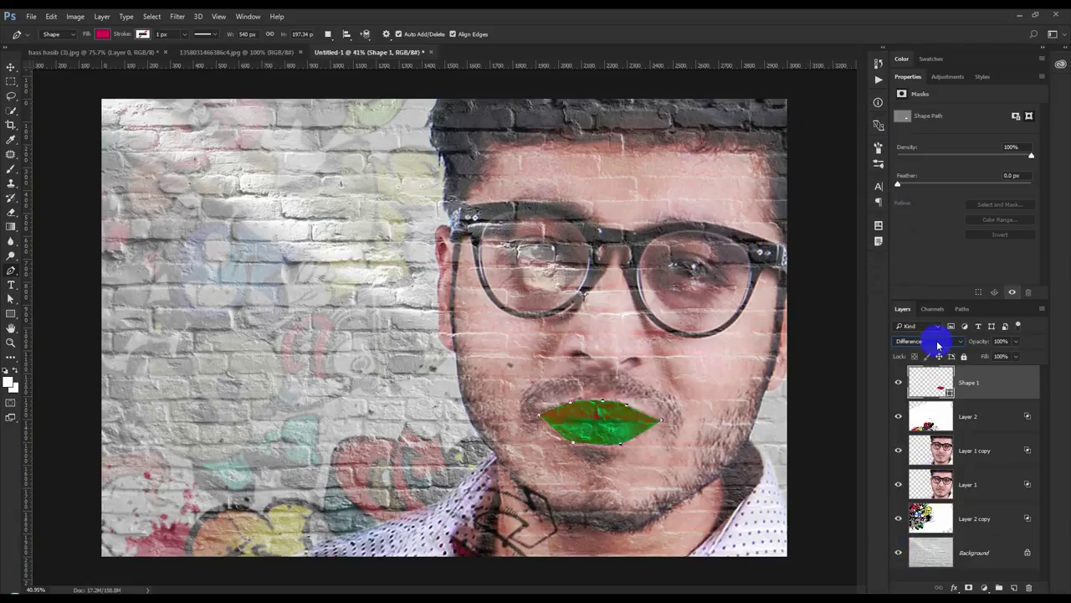
{"action": "scroll", "coordinate": [937, 345], "scroll_direction": "down", "scroll_amount": 1}
{"action": "scroll", "coordinate": [938, 345], "scroll_direction": "down", "scroll_amount": 1}
{"action": "scroll", "coordinate": [939, 345], "scroll_direction": "down", "scroll_amount": 3}
{"action": "scroll", "coordinate": [939, 345], "scroll_direction": "down", "scroll_amount": 1}
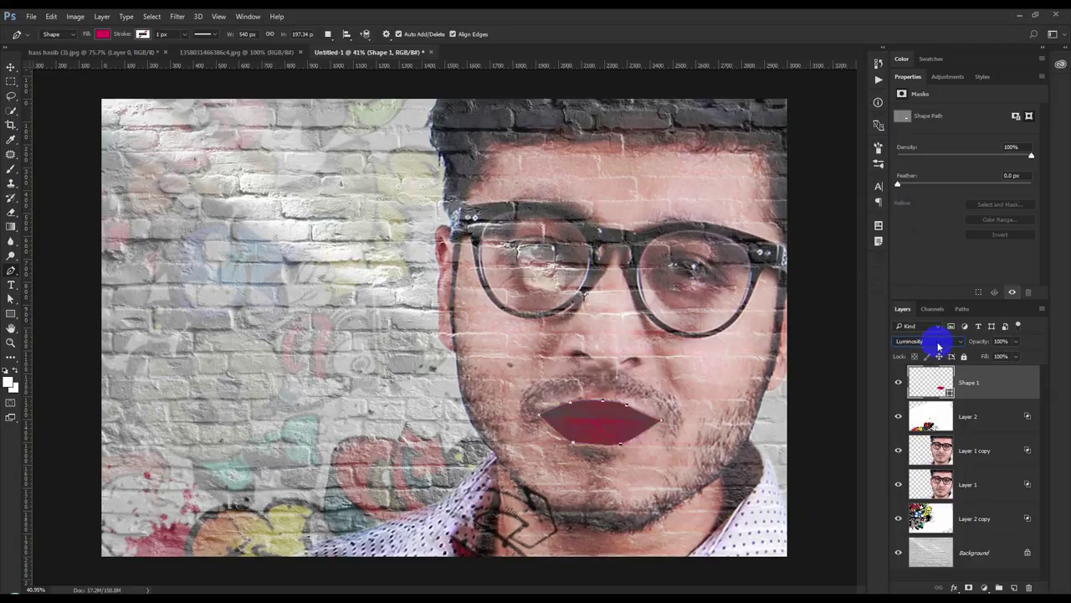
{"action": "scroll", "coordinate": [939, 345], "scroll_direction": "up", "scroll_amount": 1}
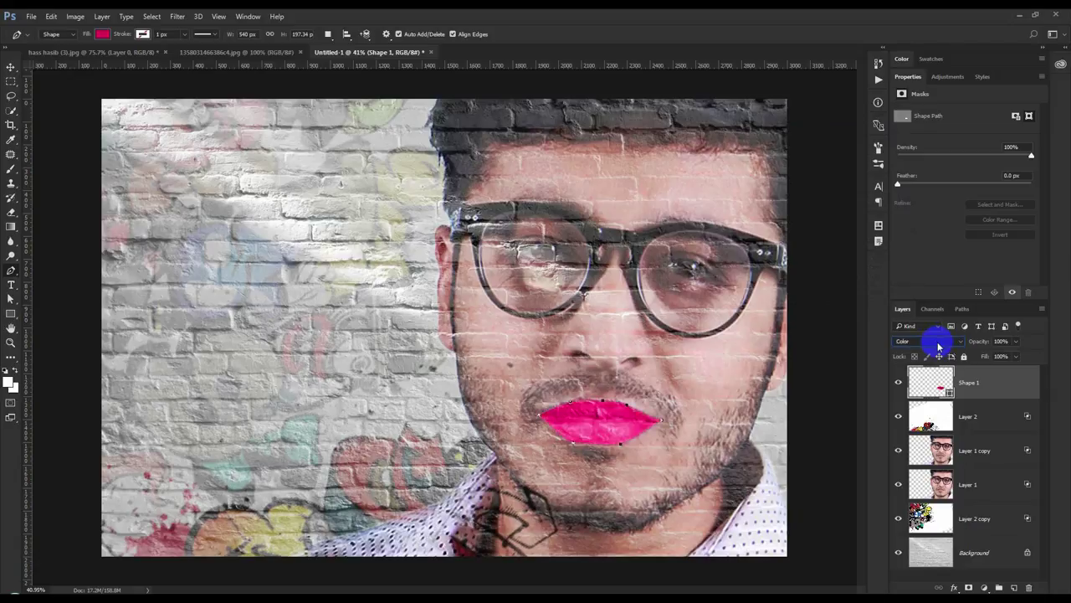
Step: Soften the lips with a Gaussian Blur applied as a smart filter
{"action": "left_click", "coordinate": [11, 70]}
{"action": "left_click", "coordinate": [177, 16]}
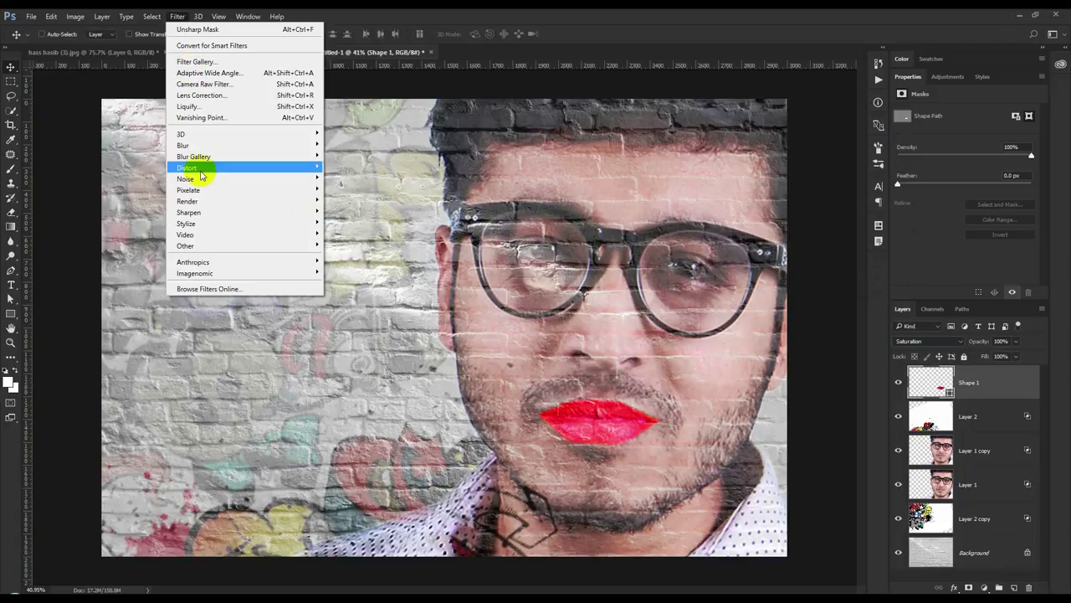
{"action": "mouse_move", "coordinate": [182, 145]}
{"action": "left_click", "coordinate": [372, 188]}
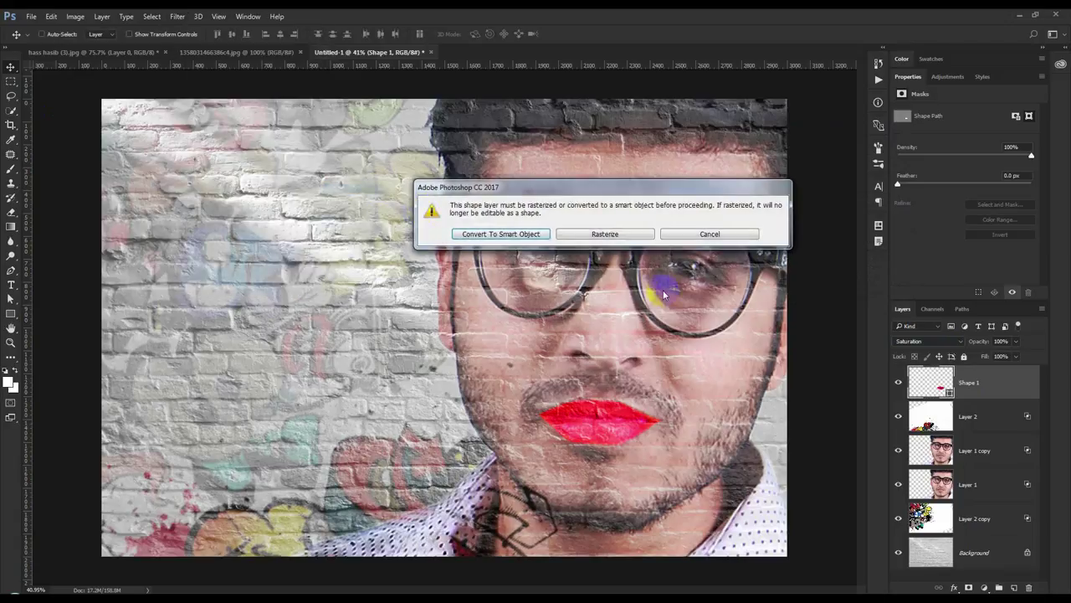
{"action": "left_click", "coordinate": [526, 233]}
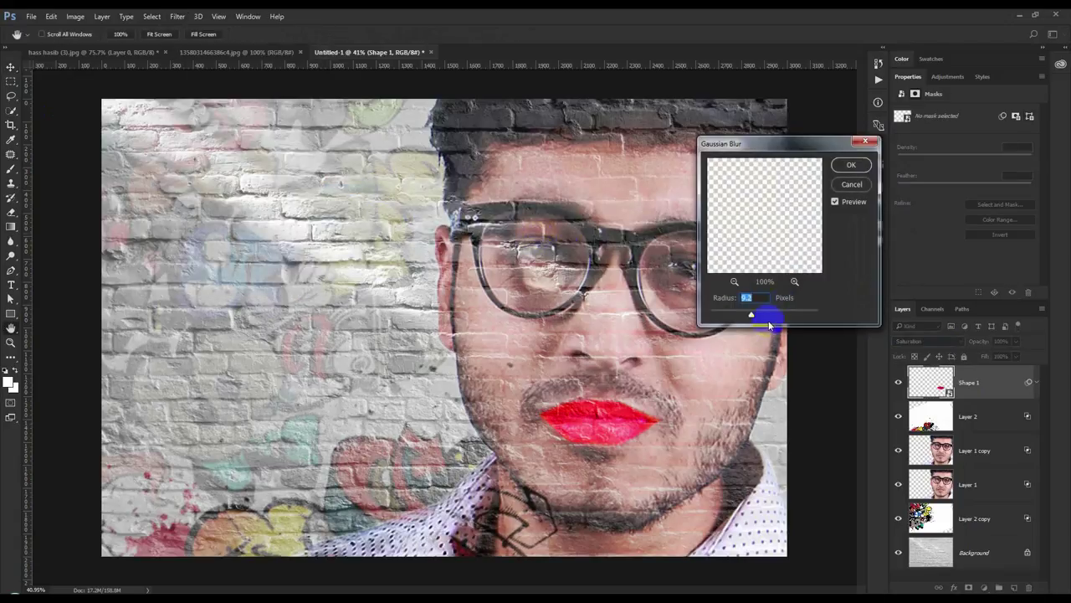
{"action": "left_click", "coordinate": [849, 164]}
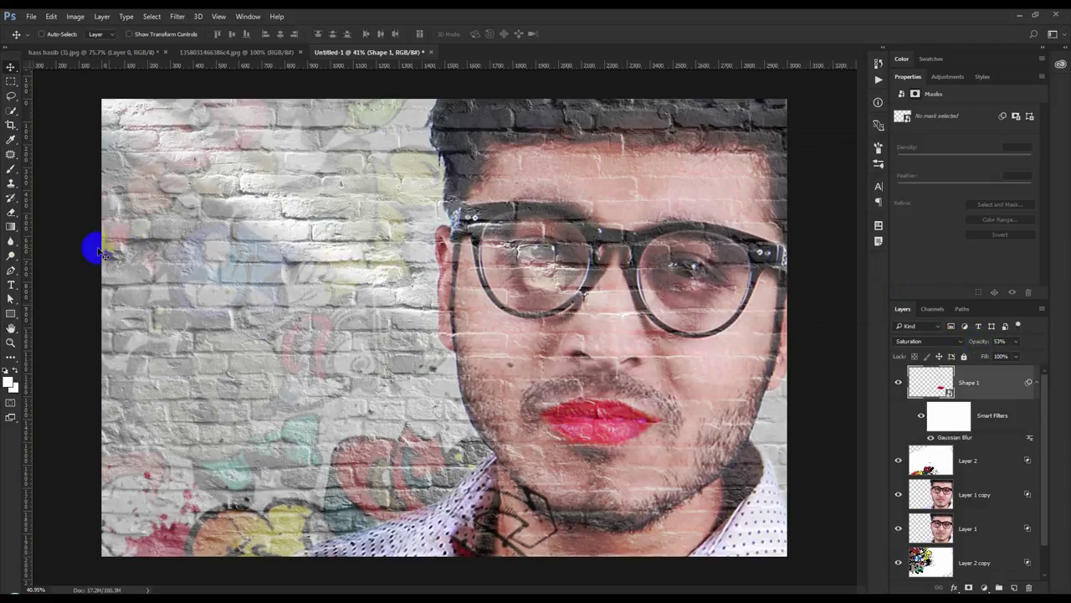
Step: Pen-draw a shape covering the right lens of the glasses
{"action": "left_click", "coordinate": [11, 271]}
{"action": "scroll", "coordinate": [646, 234], "scroll_direction": "up", "scroll_amount": 2}
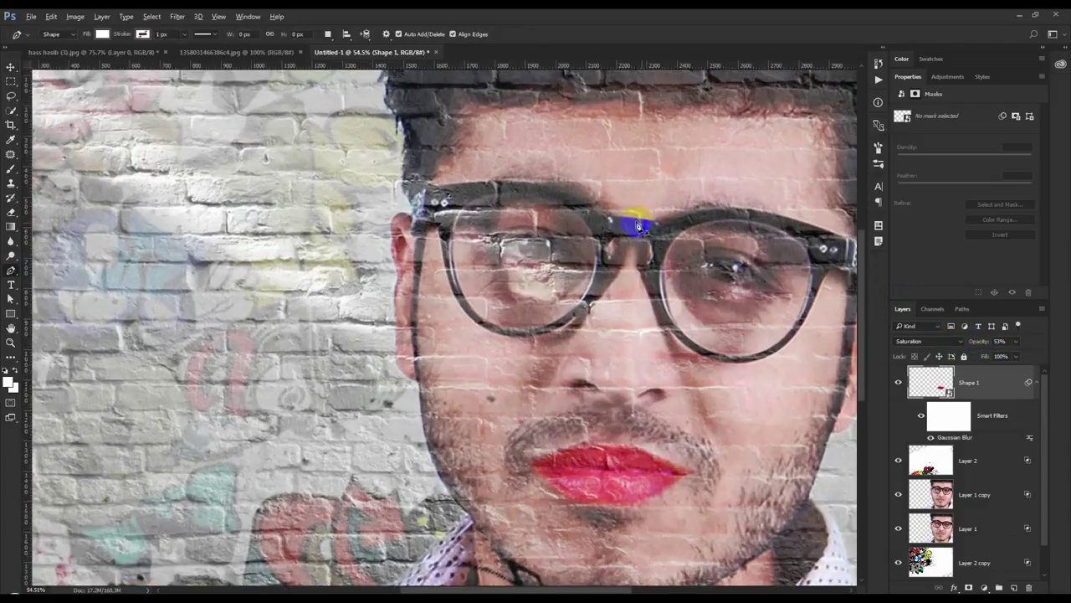
{"action": "left_click", "coordinate": [690, 228]}
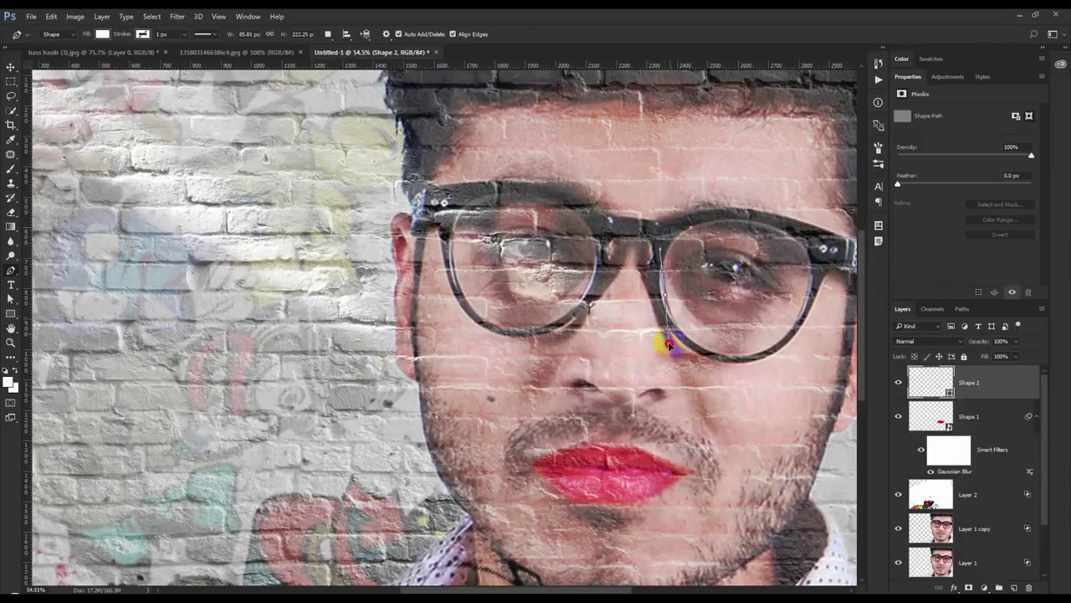
{"action": "left_click_drag", "start_coordinate": [672, 353], "coordinate": [740, 358]}
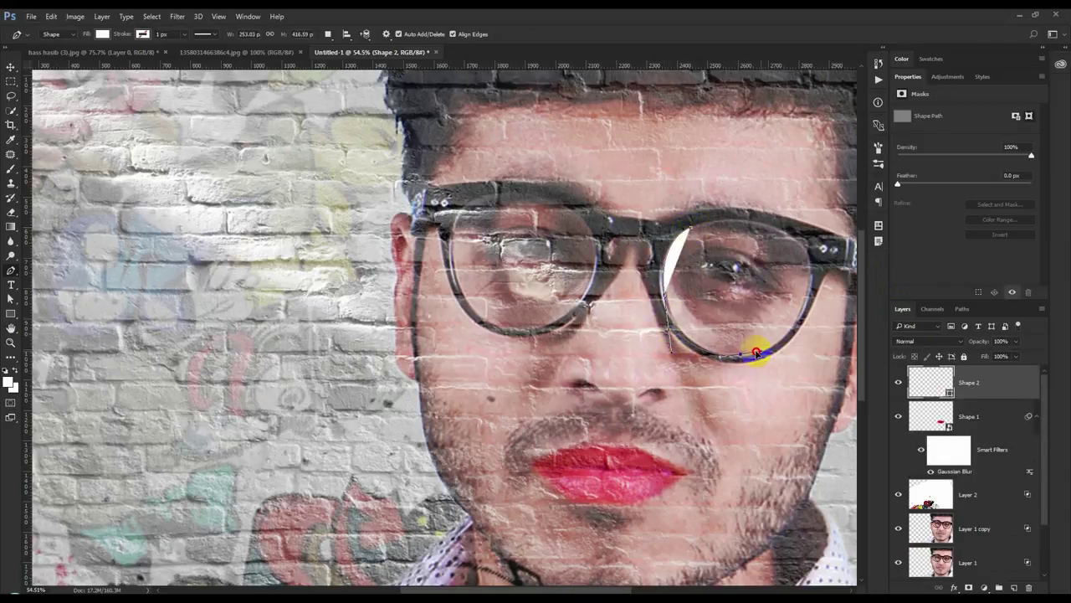
{"action": "left_click_drag", "start_coordinate": [805, 289], "coordinate": [816, 236]}
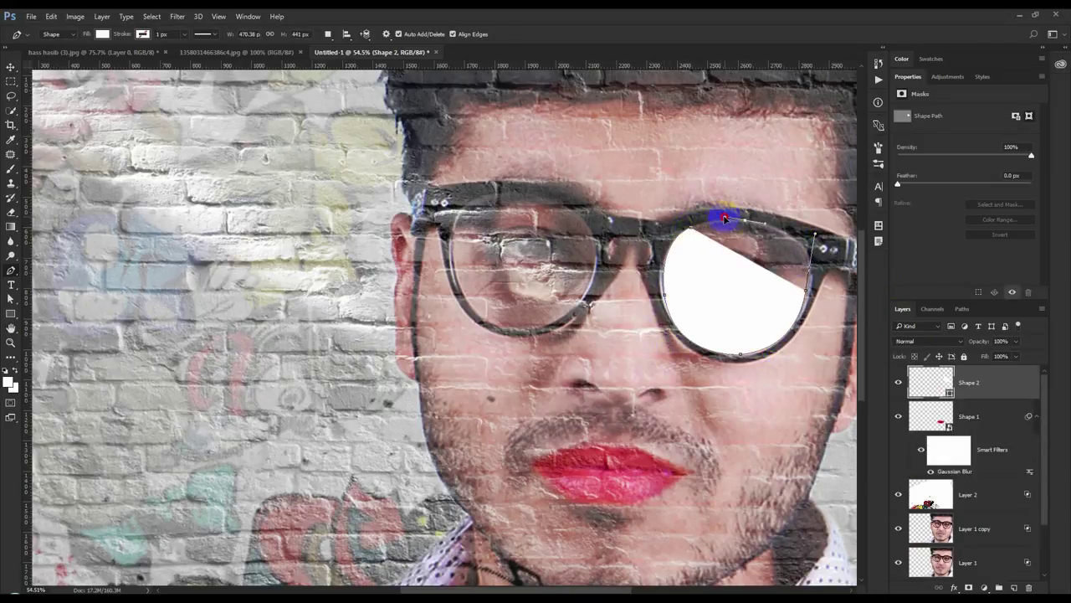
{"action": "left_click_drag", "start_coordinate": [724, 219], "coordinate": [693, 227]}
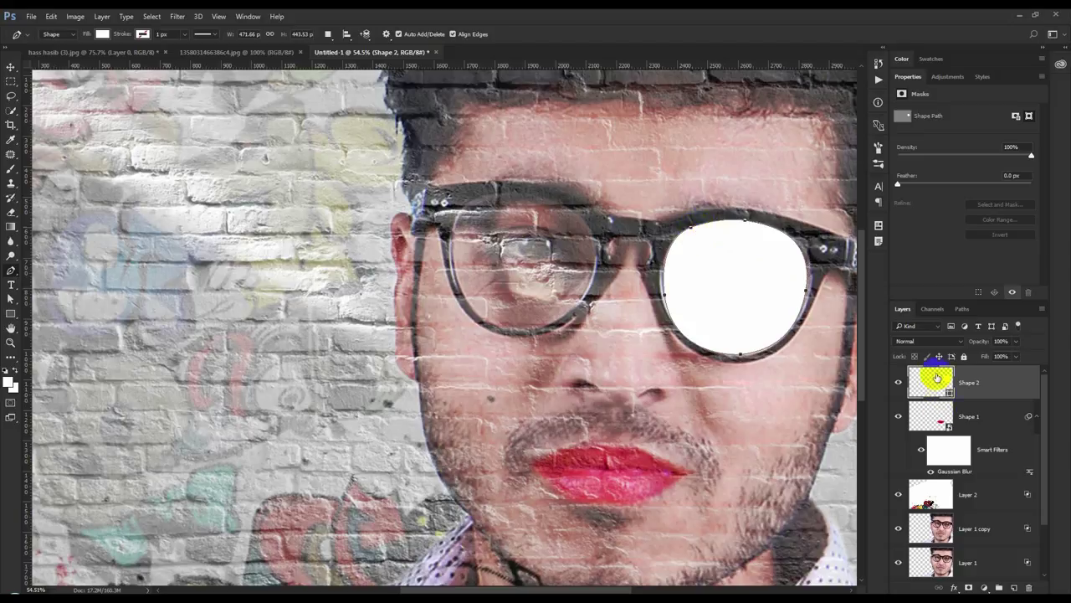
Step: Fill the right-lens shape with a bright orange
{"action": "double_click", "coordinate": [937, 378]}
{"action": "left_click_drag", "start_coordinate": [774, 247], "coordinate": [771, 267]}
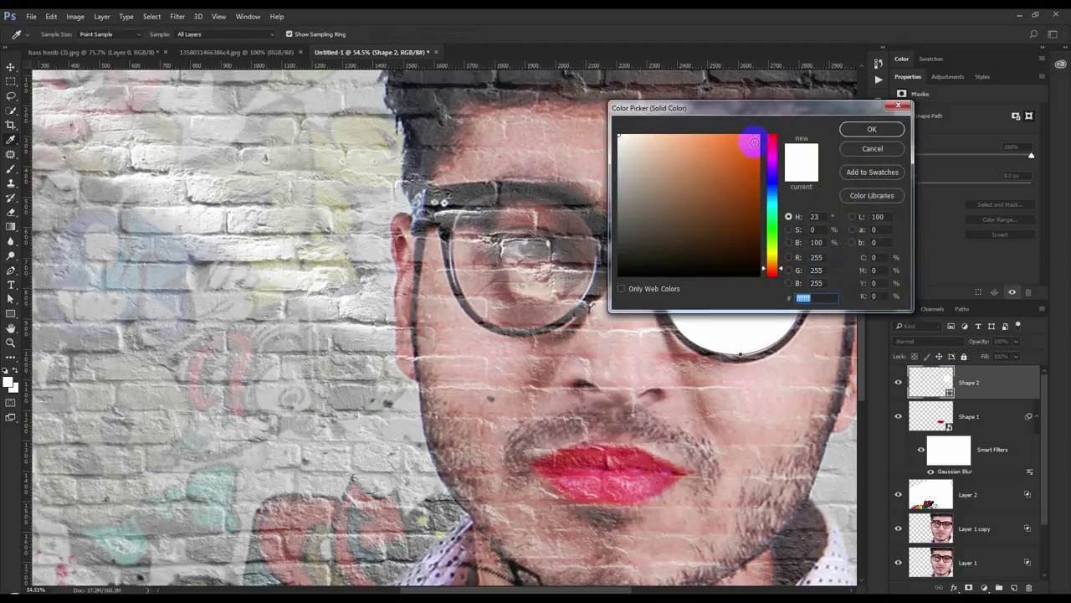
{"action": "left_click_drag", "start_coordinate": [754, 142], "coordinate": [759, 135]}
{"action": "left_click", "coordinate": [870, 132]}
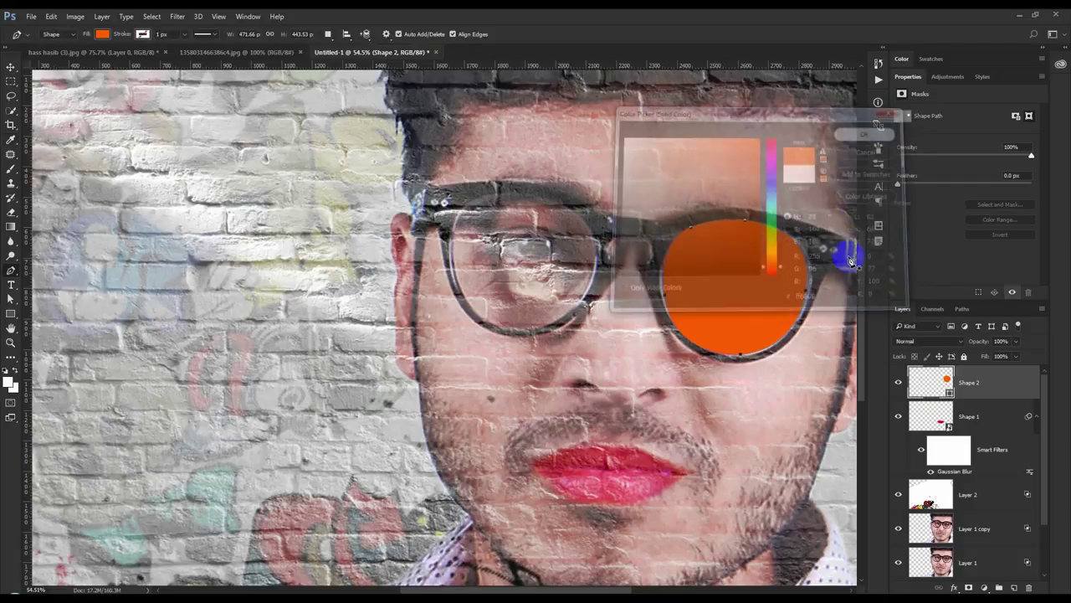
{"action": "left_click", "coordinate": [946, 342]}
Step: Set the right-lens shape's blend mode to Color Dodge
{"action": "left_click", "coordinate": [919, 384]}
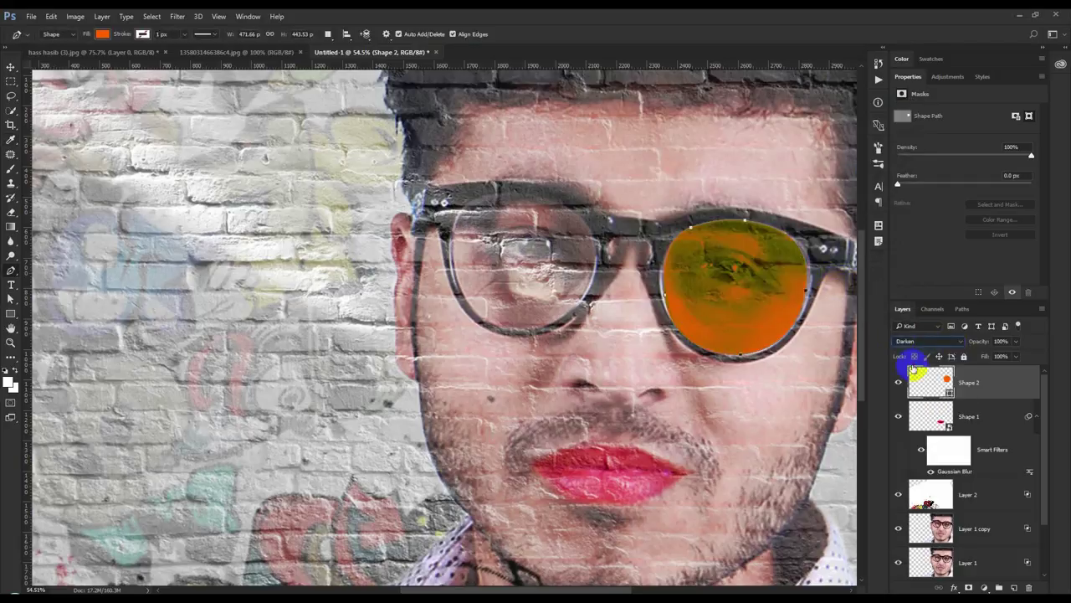
{"action": "scroll", "coordinate": [934, 337], "scroll_direction": "down", "scroll_amount": 1}
{"action": "scroll", "coordinate": [933, 338], "scroll_direction": "down", "scroll_amount": 1}
{"action": "scroll", "coordinate": [933, 337], "scroll_direction": "down", "scroll_amount": 1}
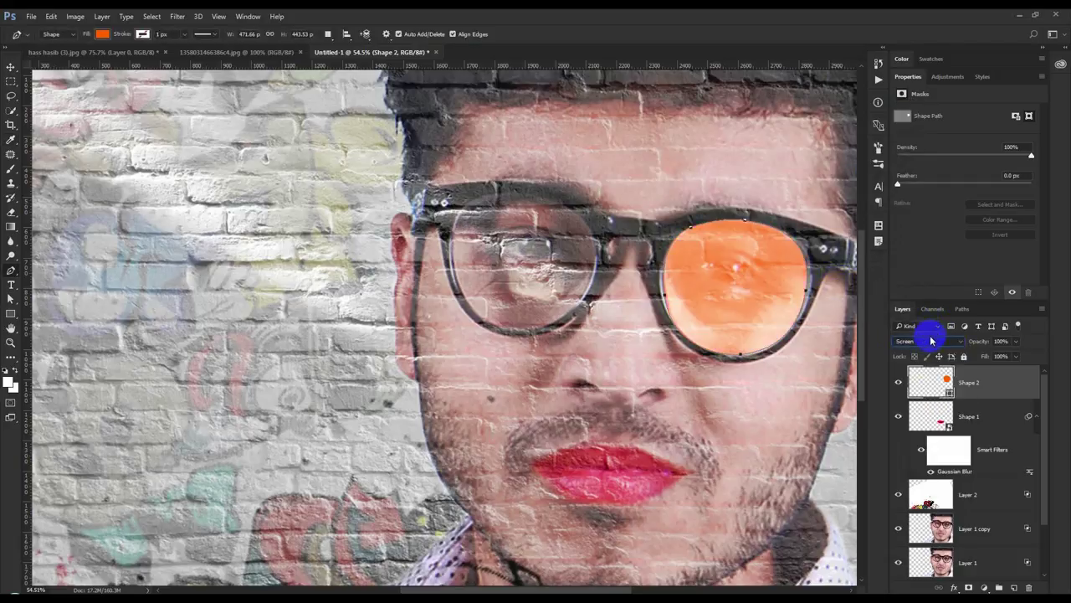
{"action": "scroll", "coordinate": [932, 339], "scroll_direction": "down", "scroll_amount": 2}
{"action": "scroll", "coordinate": [931, 339], "scroll_direction": "down", "scroll_amount": 1}
{"action": "scroll", "coordinate": [930, 340], "scroll_direction": "up", "scroll_amount": 1}
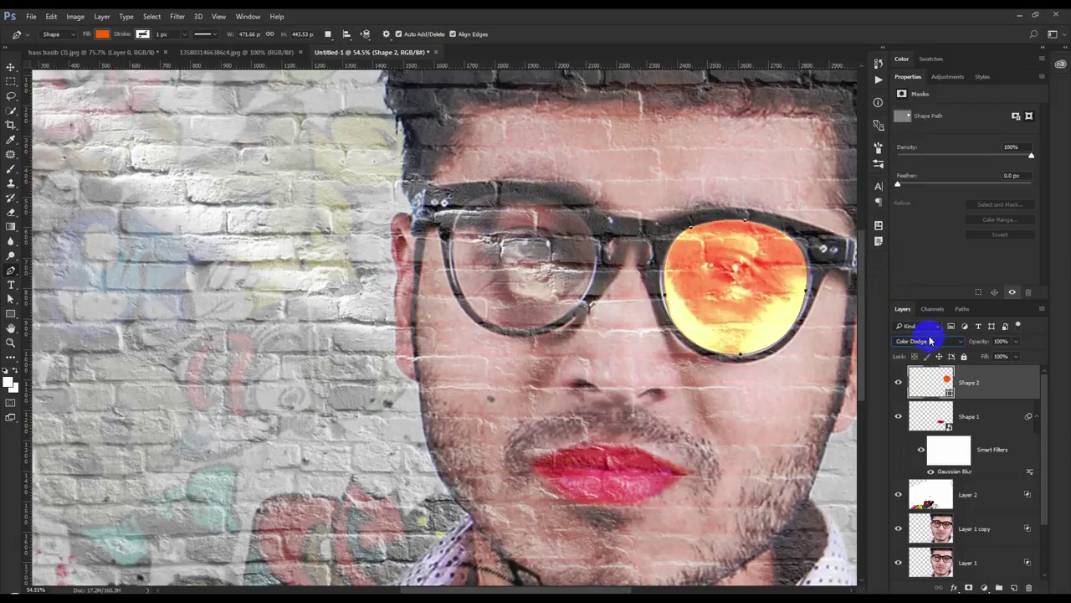
Step: Outline the left lens as a new filled shape, Shape 3
{"action": "left_click", "coordinate": [488, 182]}
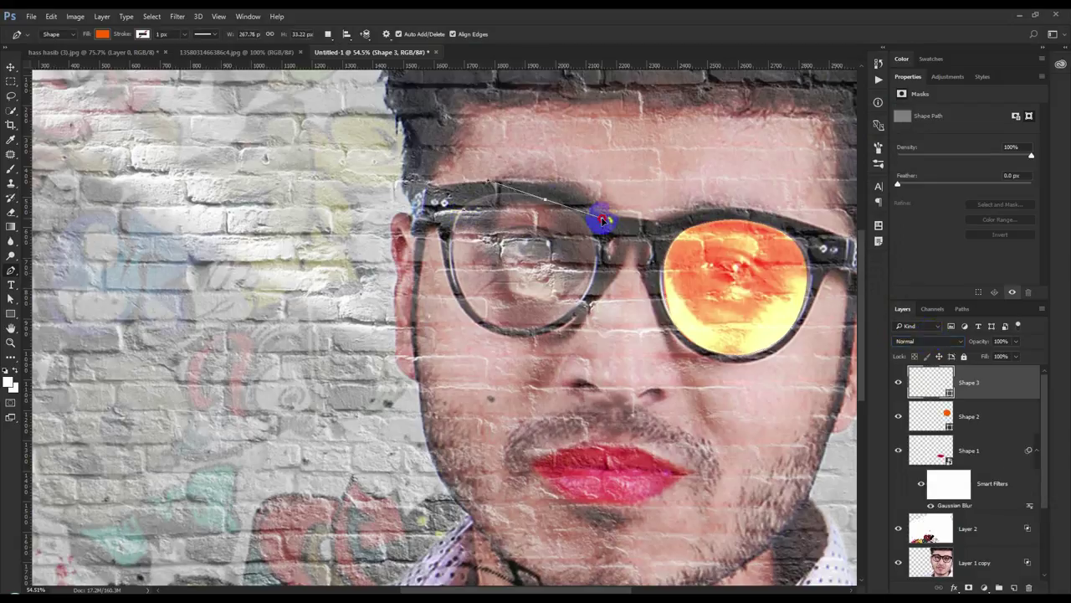
{"action": "left_click", "coordinate": [579, 310]}
{"action": "left_click", "coordinate": [461, 310]}
{"action": "left_click", "coordinate": [471, 210]}
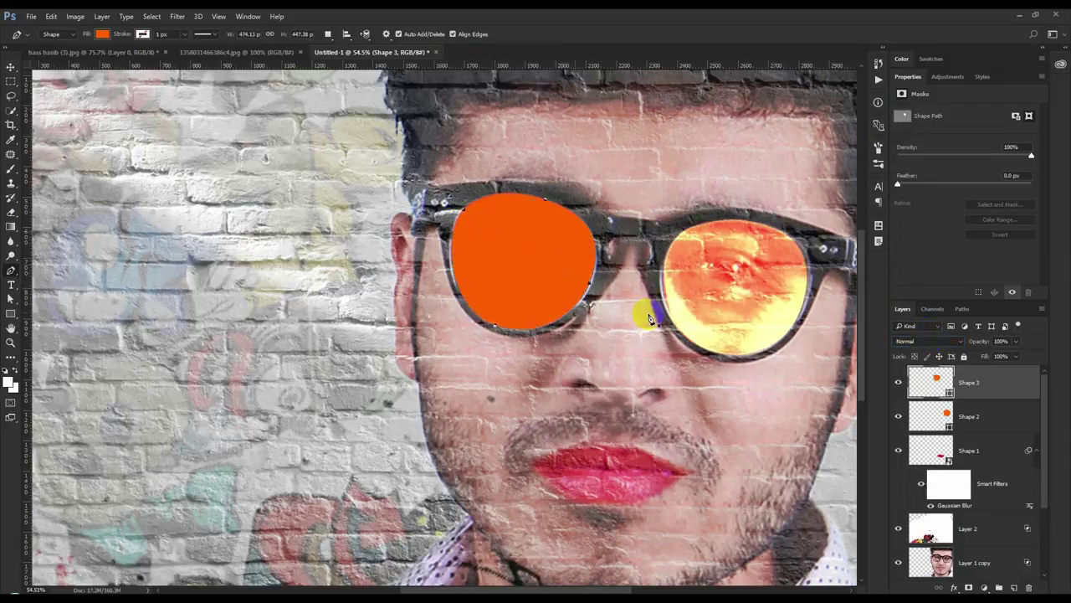
{"action": "scroll", "coordinate": [949, 343], "scroll_direction": "down", "scroll_amount": 9}
{"action": "scroll", "coordinate": [915, 335], "scroll_direction": "down", "scroll_amount": 1}
{"action": "scroll", "coordinate": [916, 334], "scroll_direction": "up", "scroll_amount": 1}
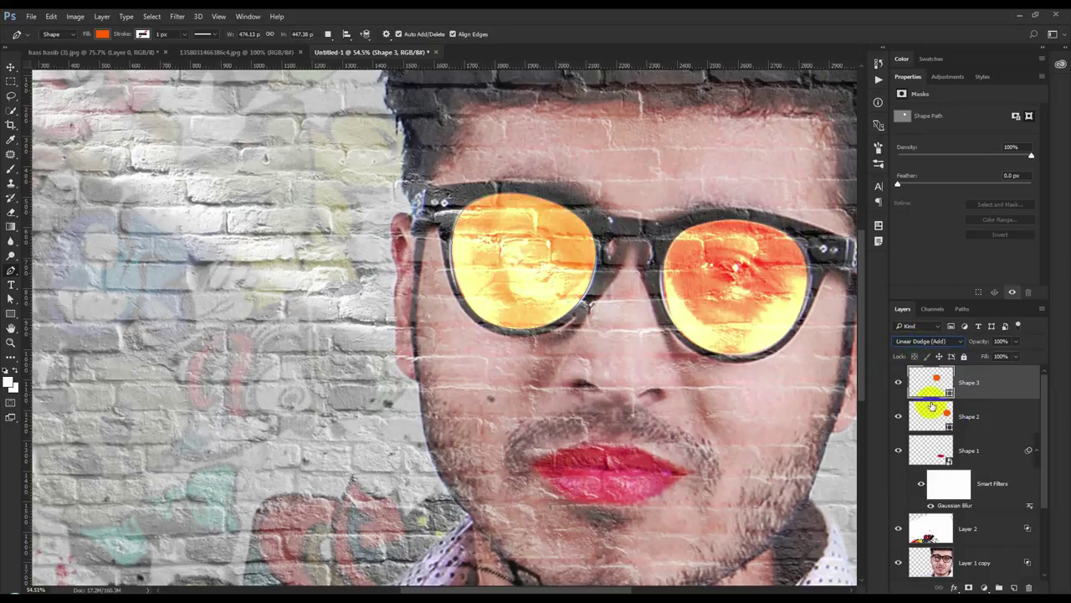
Step: Shift the lens fill colour further toward orange in the Color Picker
{"action": "key", "text": "alt+bracketleft"}
{"action": "scroll", "coordinate": [938, 348], "scroll_direction": "down", "scroll_amount": 1}
{"action": "double_click", "coordinate": [930, 416]}
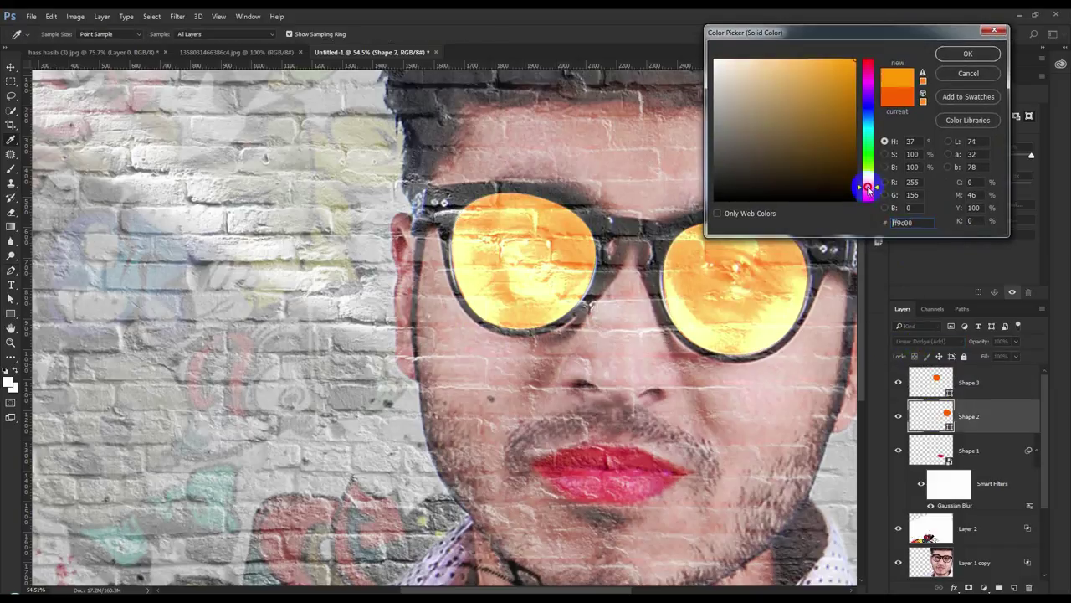
{"action": "left_click_drag", "start_coordinate": [868, 184], "coordinate": [867, 196]}
{"action": "key", "text": "Return"}
{"action": "key", "text": "alt+bracketright"}
{"action": "scroll", "coordinate": [933, 342], "scroll_direction": "up", "scroll_amount": 1}
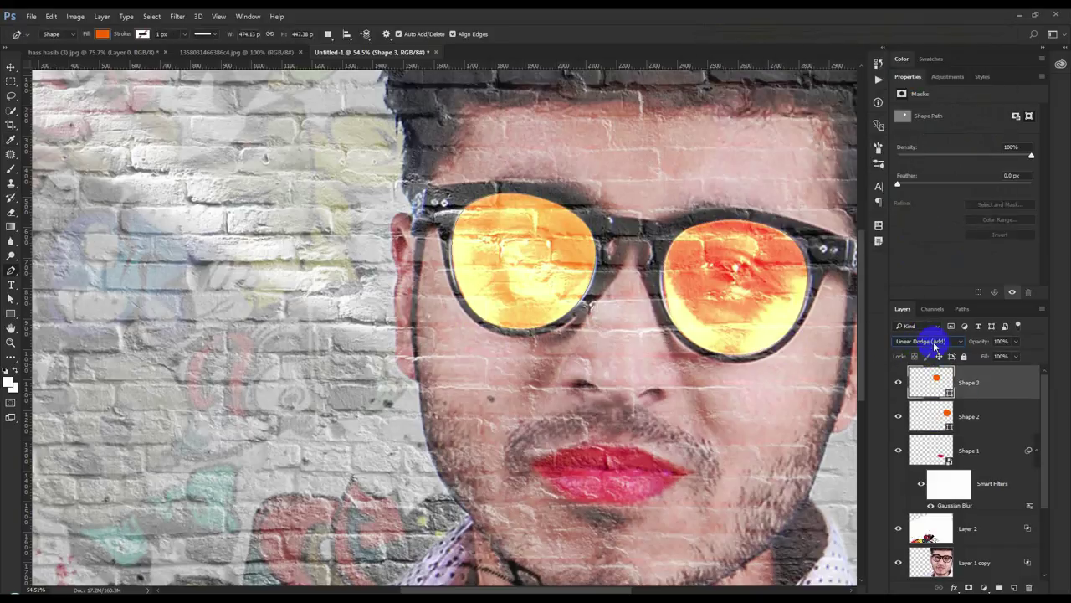
Step: Pen-draw Shape 4 tracing the glasses frame outline around both lenses
{"action": "left_click", "coordinate": [448, 187]}
{"action": "left_click", "coordinate": [620, 222]}
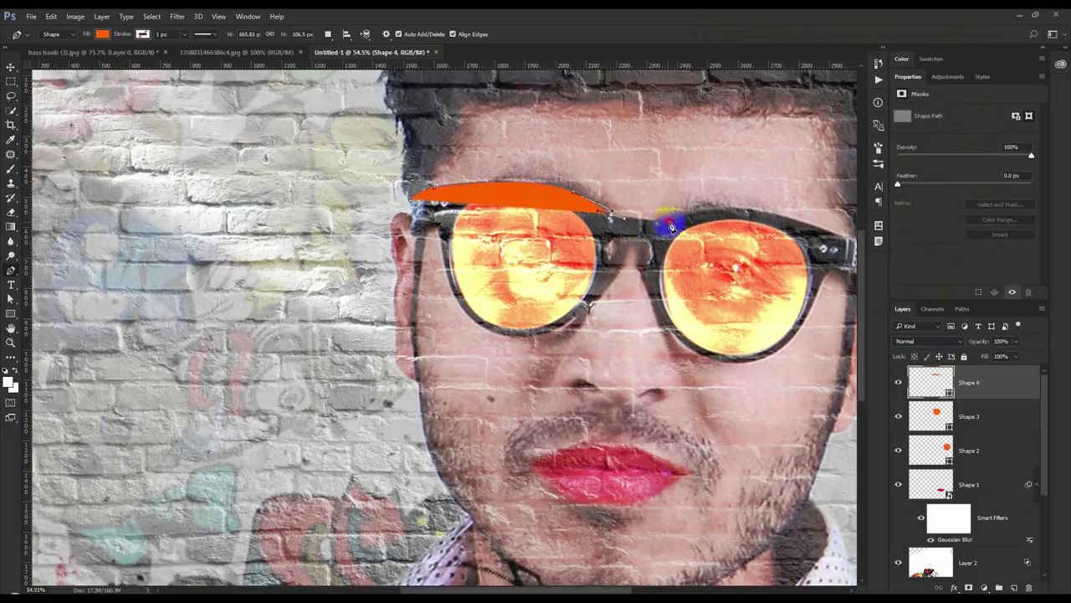
{"action": "left_click_drag", "start_coordinate": [755, 212], "coordinate": [599, 179]}
{"action": "left_click_drag", "start_coordinate": [699, 205], "coordinate": [707, 238]}
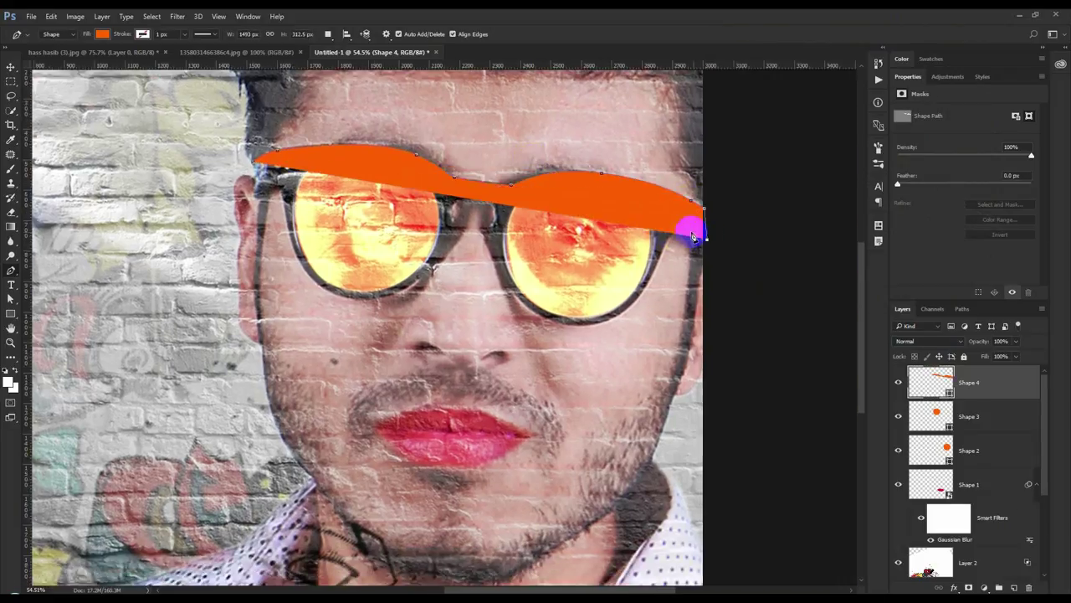
{"action": "left_click_drag", "start_coordinate": [611, 325], "coordinate": [511, 311]}
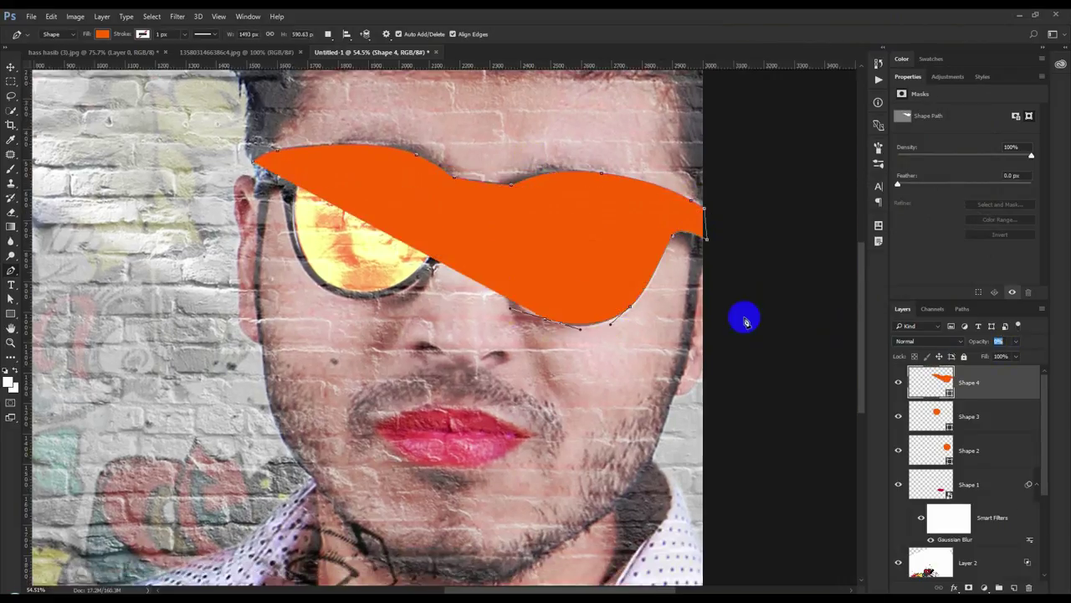
{"action": "key", "text": "0"}
{"action": "key", "text": "0"}
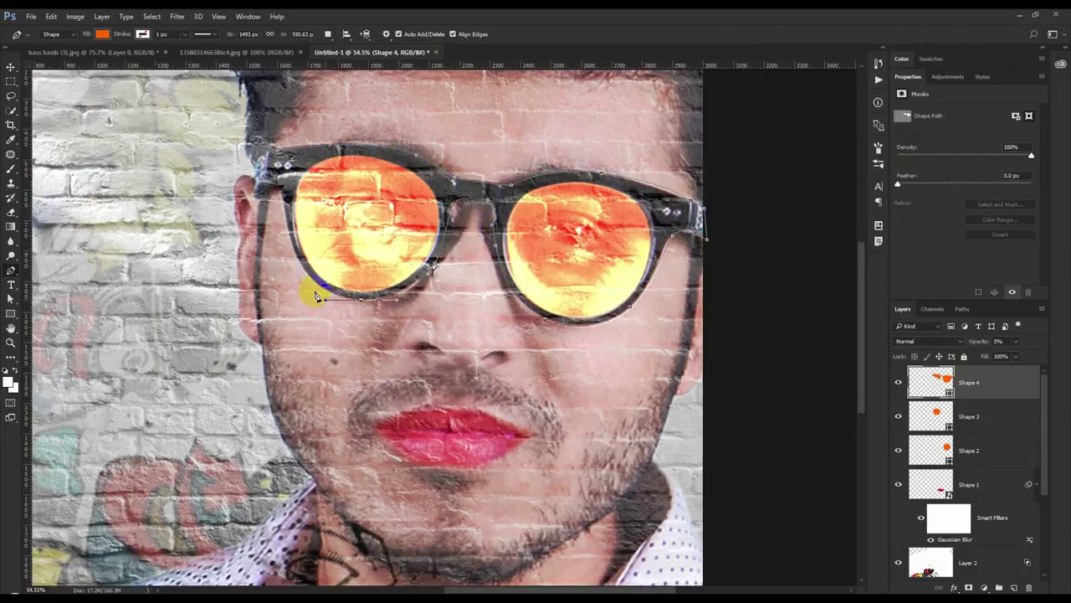
{"action": "key", "text": "0"}
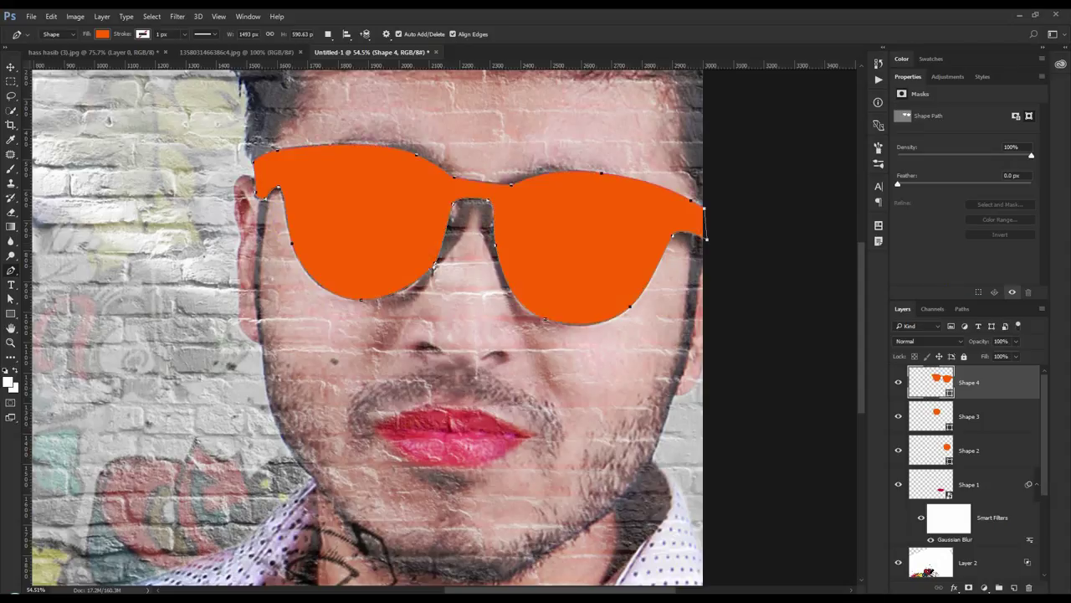
Step: Fill Shape 4 magenta, set it to Overlay, and move it below the lens layers
{"action": "double_click", "coordinate": [930, 382]}
{"action": "left_click_drag", "start_coordinate": [868, 68], "coordinate": [871, 83]}
{"action": "left_click", "coordinate": [968, 51]}
{"action": "left_click", "coordinate": [929, 340]}
{"action": "left_click", "coordinate": [923, 416]}
{"action": "key", "text": "ctrl+bracketleft"}
{"action": "key", "text": "ctrl+bracketleft"}
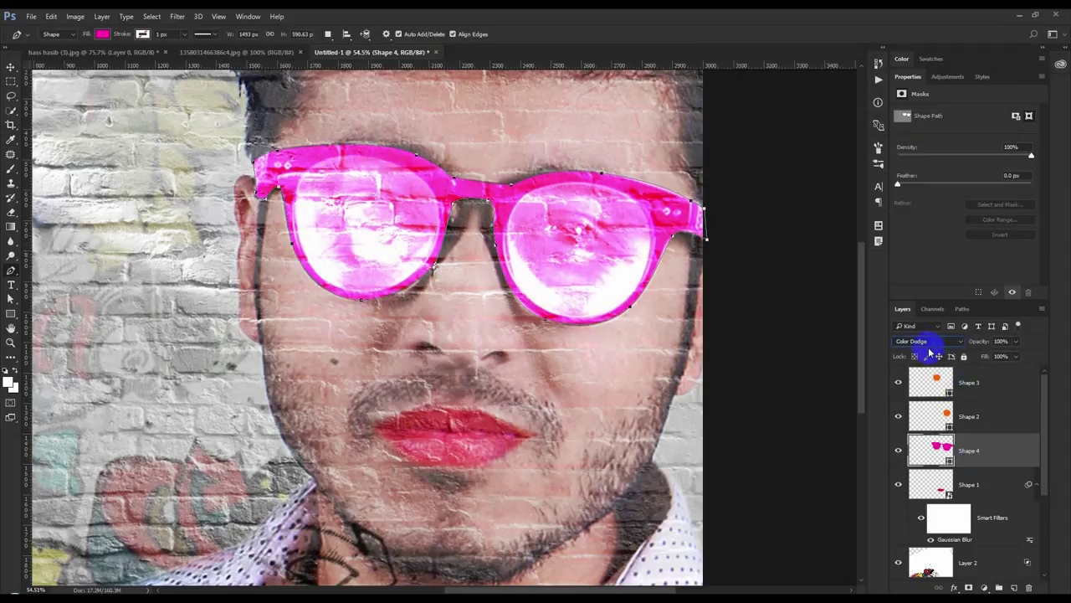
Step: Rasterize the frame layer and delete the pink from both lens areas using lens selections
{"action": "scroll", "coordinate": [924, 344], "scroll_direction": "down", "scroll_amount": 4}
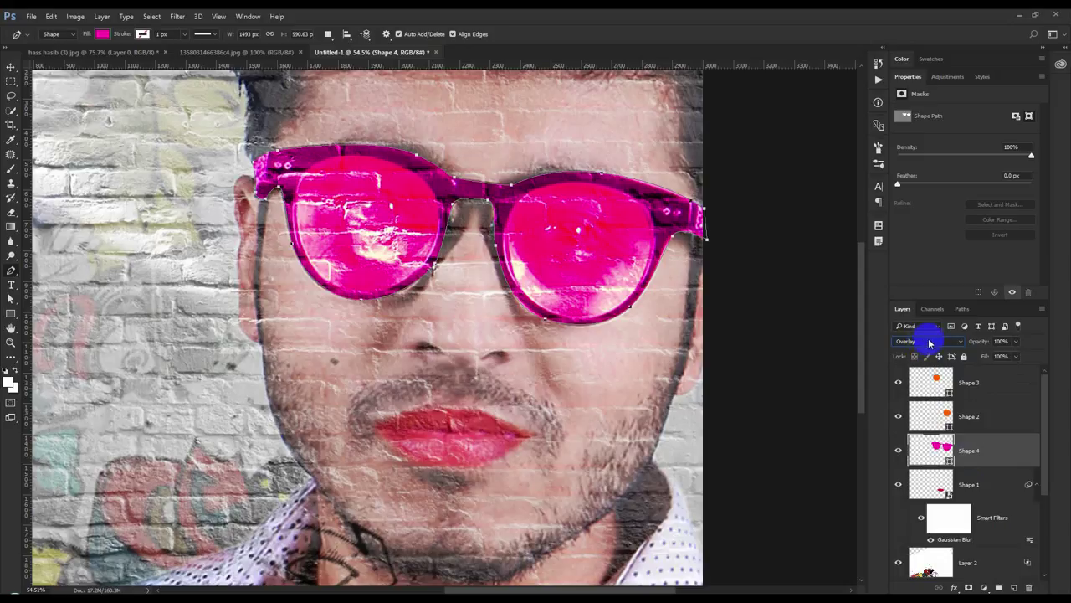
{"action": "right_click", "coordinate": [975, 450]}
{"action": "left_click", "coordinate": [873, 241]}
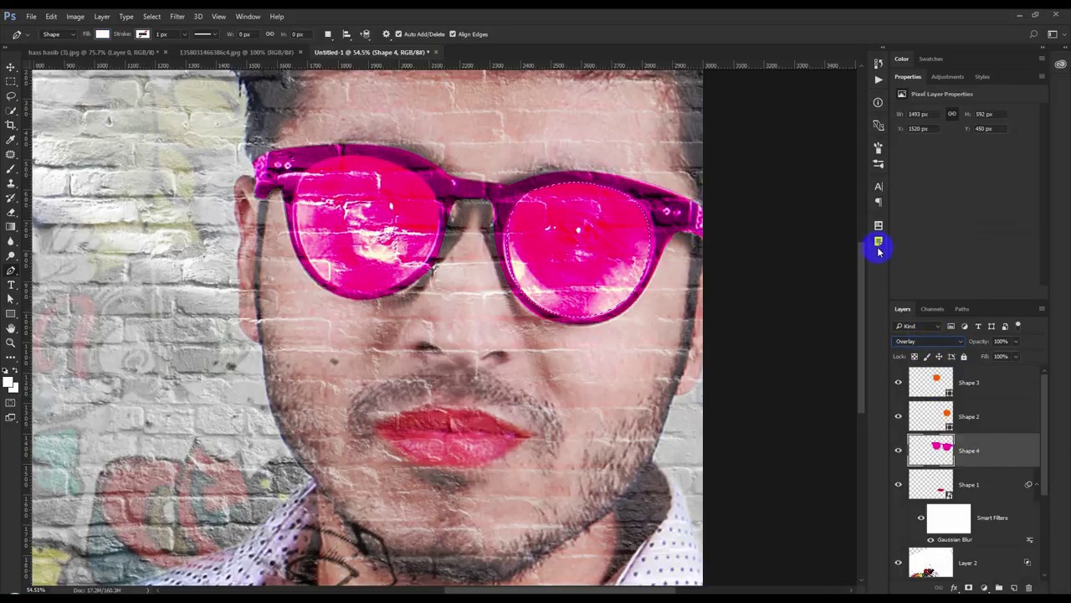
{"action": "key", "text": "v"}
{"action": "key", "text": "Delete"}
{"action": "left_click", "coordinate": [931, 381], "text": "ctrl"}
{"action": "left_click", "coordinate": [974, 455]}
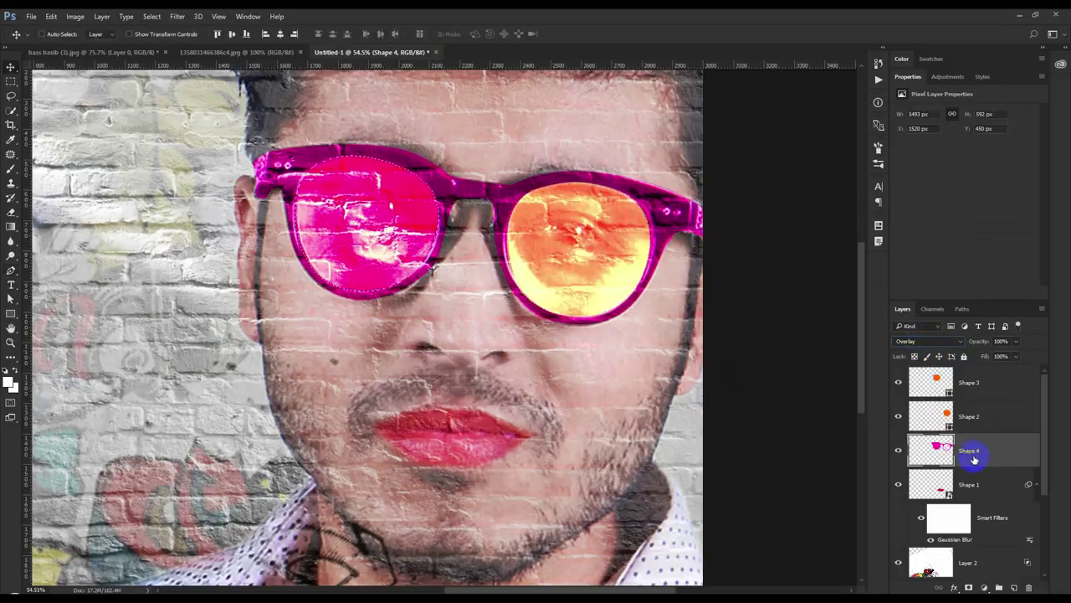
{"action": "key", "text": "Delete"}
{"action": "key", "text": "ctrl+d"}
Step: Rasterize the Shape 1 lips layer, then try and cancel a Hue/Saturation shift on it
{"action": "scroll", "coordinate": [676, 401], "scroll_direction": "down", "scroll_amount": 3}
{"action": "right_click", "coordinate": [969, 484]}
{"action": "left_click", "coordinate": [938, 259]}
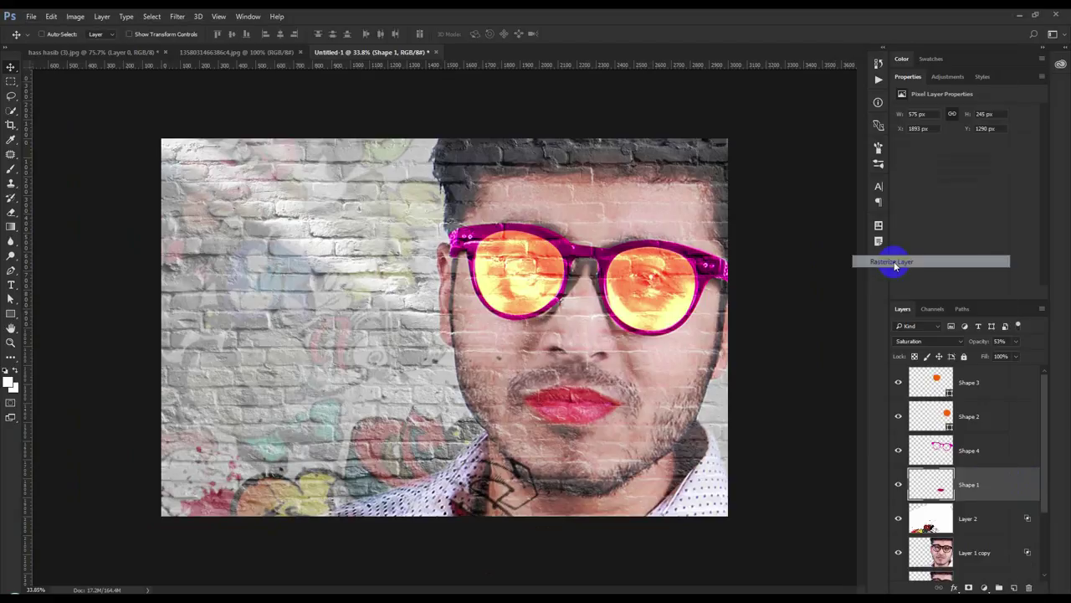
{"action": "left_click", "coordinate": [75, 16]}
{"action": "left_click", "coordinate": [222, 107]}
{"action": "mouse_move", "coordinate": [698, 196]}
{"action": "left_mouse_down"}
{"action": "mouse_move", "coordinate": [710, 201]}
{"action": "mouse_move", "coordinate": [657, 196]}
{"action": "left_mouse_up"}
{"action": "left_click", "coordinate": [820, 164]}
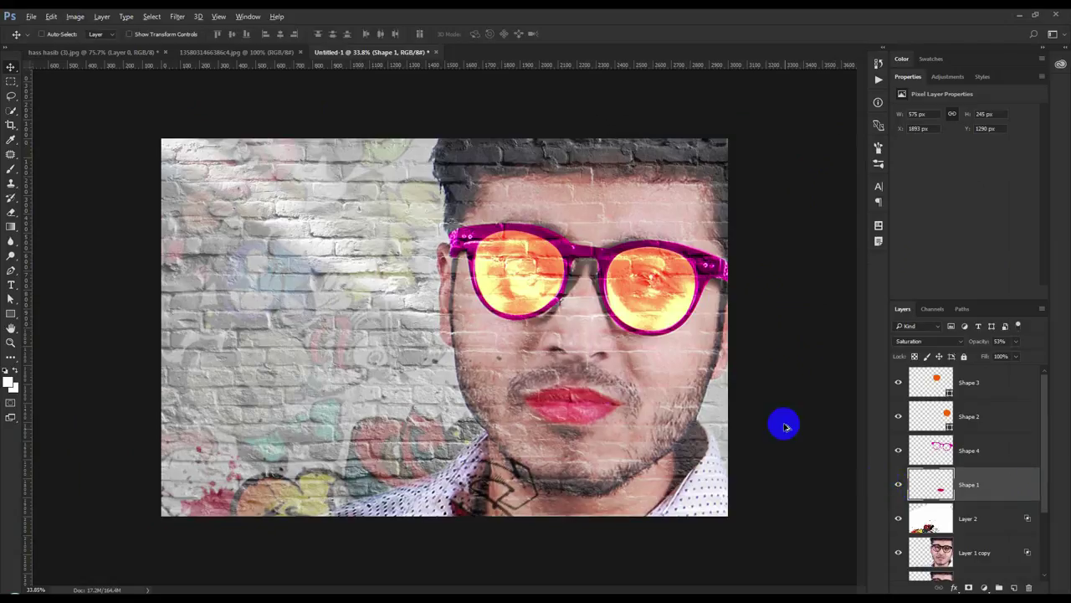
{"action": "scroll", "coordinate": [785, 426], "scroll_direction": "up", "scroll_amount": 1}
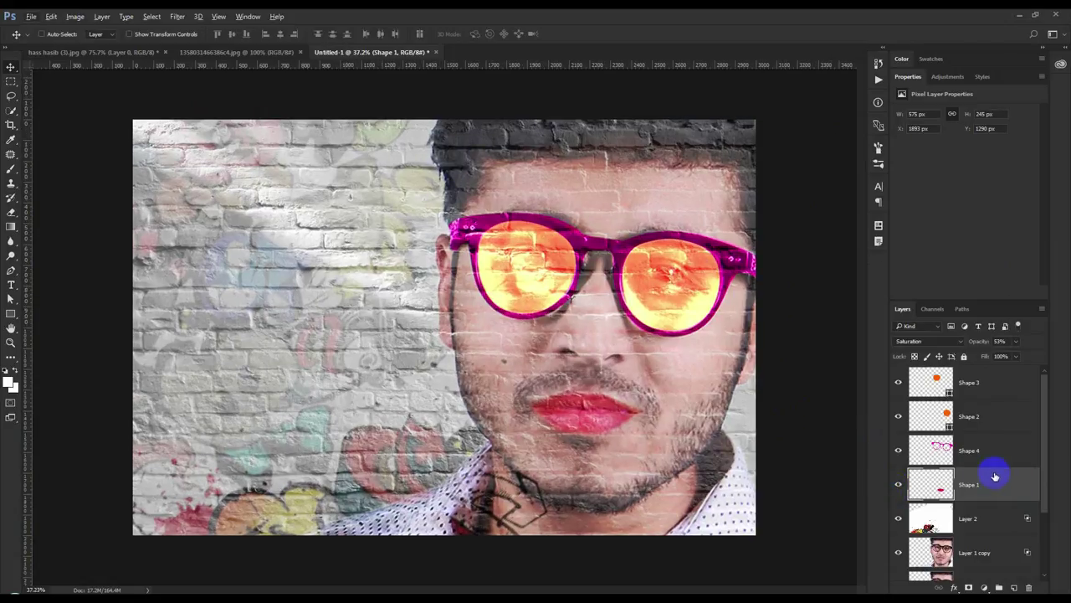
Step: Add a Hue/Saturation layer above Layer 1 copy at Hue +149, Saturation +15, and select its mask
{"action": "left_click", "coordinate": [973, 552]}
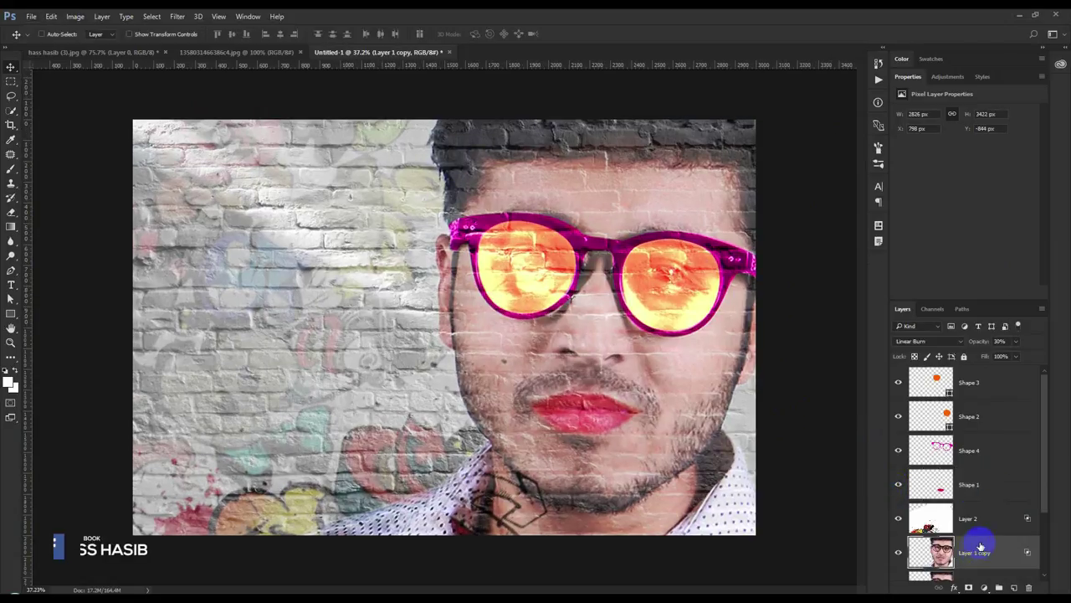
{"action": "scroll", "coordinate": [976, 546], "scroll_direction": "down", "scroll_amount": 1}
{"action": "left_click", "coordinate": [983, 588]}
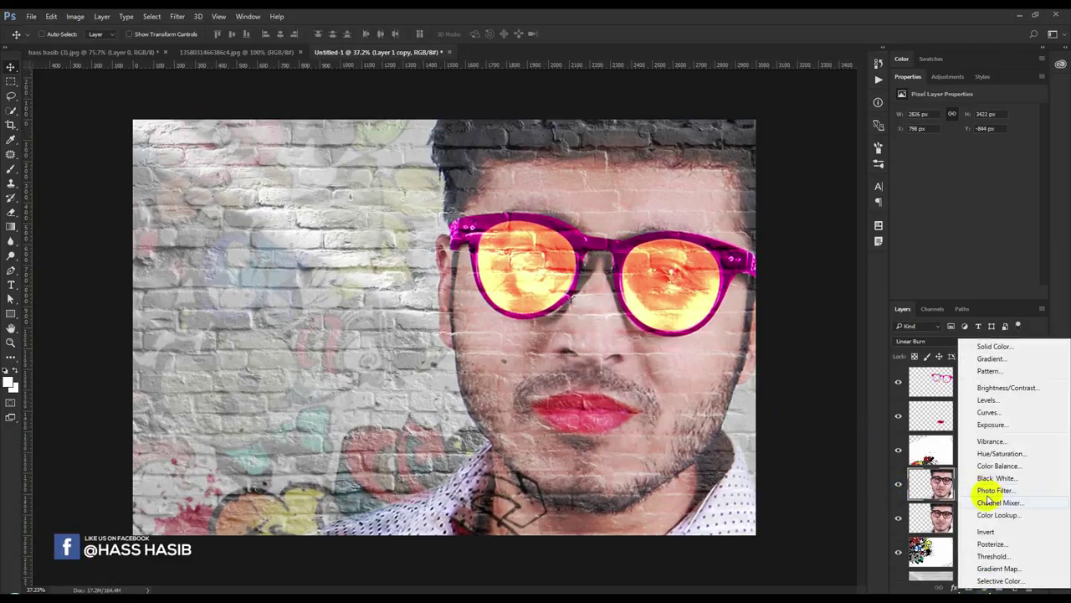
{"action": "left_click", "coordinate": [996, 453]}
{"action": "left_click_drag", "start_coordinate": [964, 154], "coordinate": [1029, 162]}
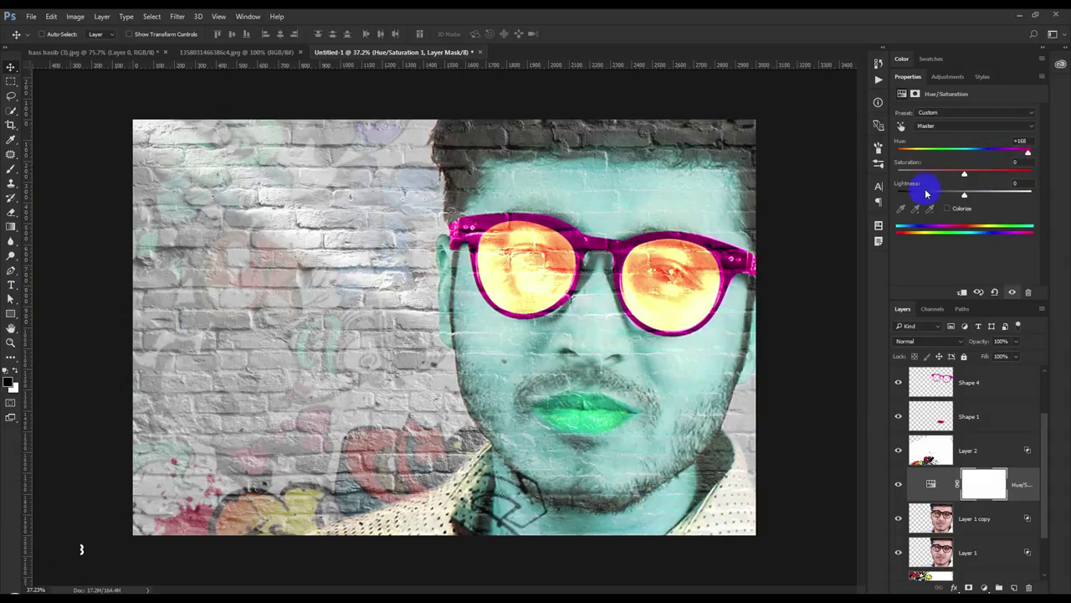
{"action": "mouse_move", "coordinate": [964, 173]}
{"action": "left_mouse_down"}
{"action": "mouse_move", "coordinate": [994, 179]}
{"action": "mouse_move", "coordinate": [974, 173]}
{"action": "left_mouse_up"}
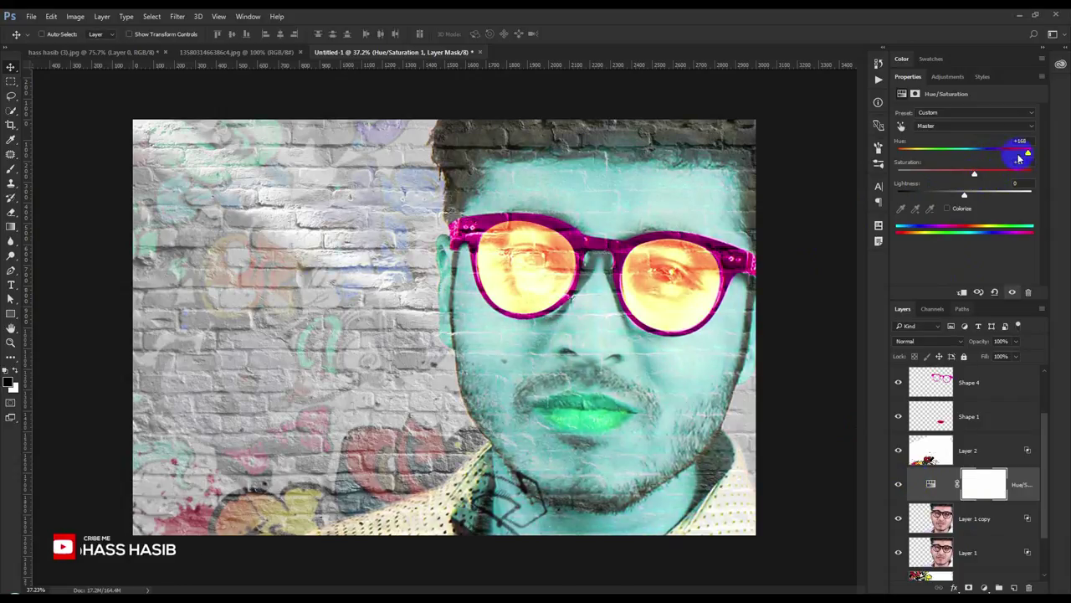
{"action": "mouse_move", "coordinate": [1028, 151]}
{"action": "left_mouse_down"}
{"action": "mouse_move", "coordinate": [1002, 155]}
{"action": "mouse_move", "coordinate": [1024, 154]}
{"action": "left_mouse_up"}
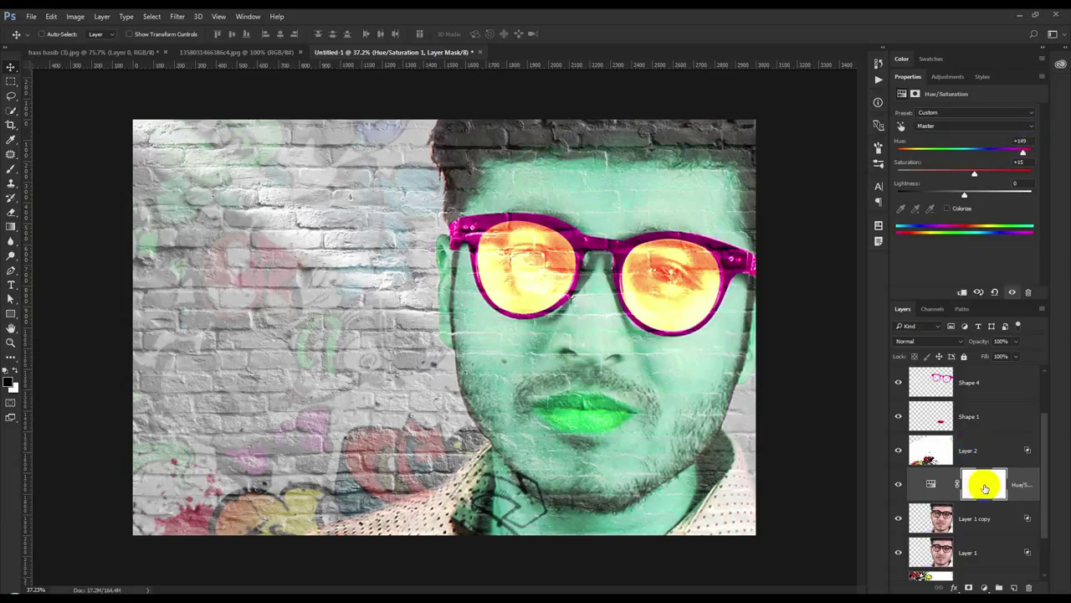
{"action": "left_click", "coordinate": [984, 486]}
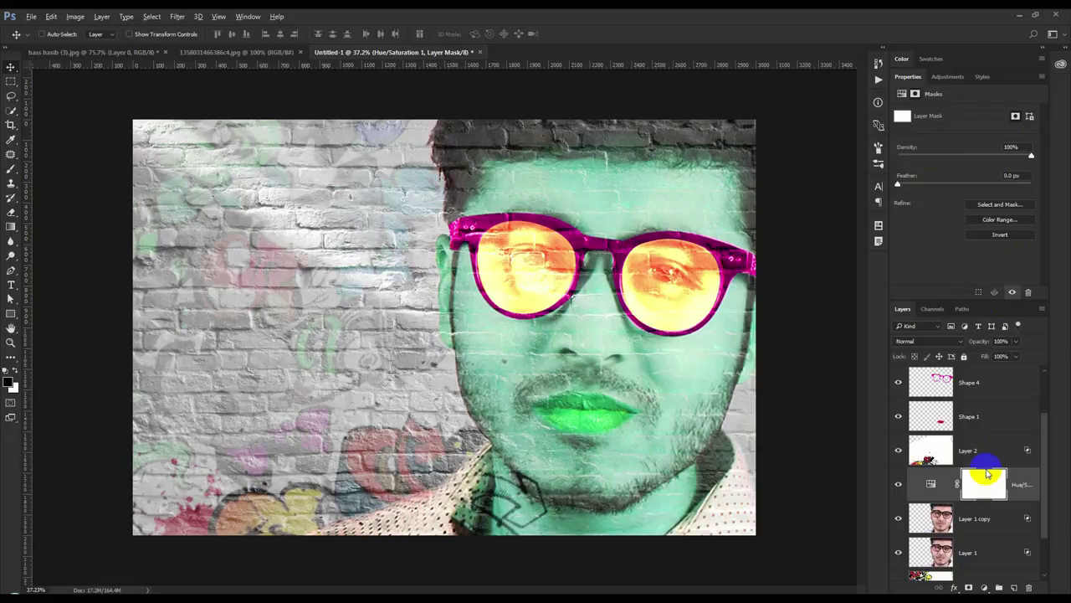
Step: Invert the Hue/Saturation mask and set up a soft round brush painting white
{"action": "key", "text": "ctrl+i"}
{"action": "left_click", "coordinate": [10, 172]}
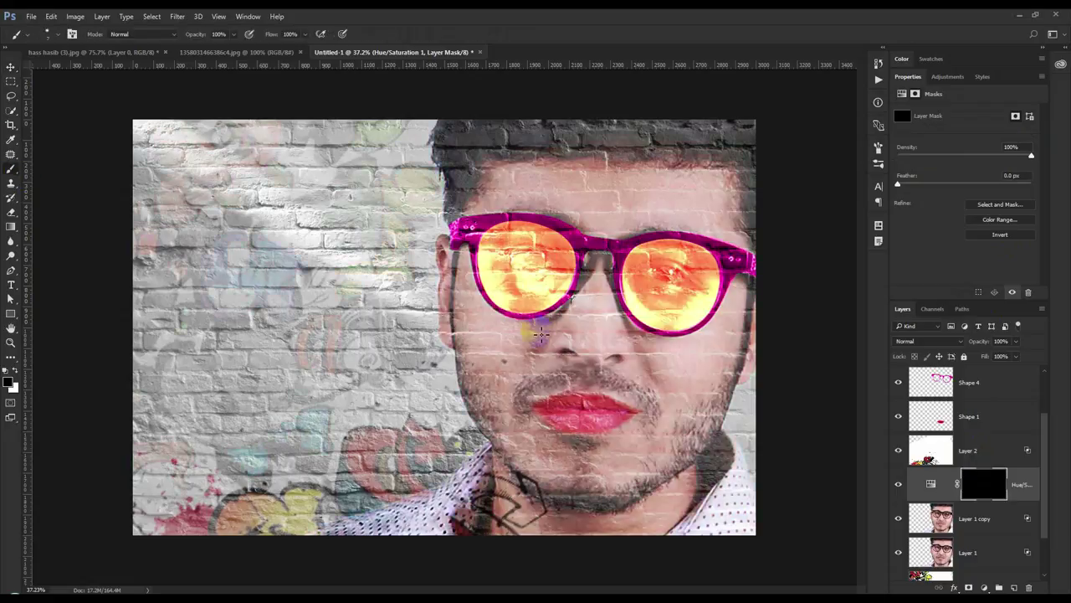
{"action": "right_click", "coordinate": [542, 336]}
{"action": "left_click", "coordinate": [624, 428]}
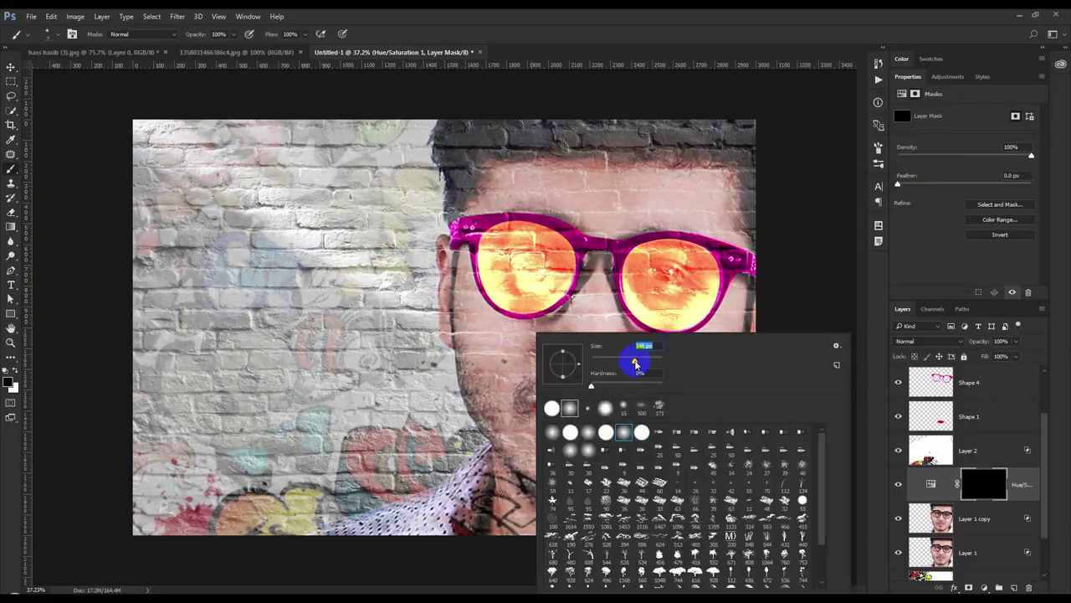
{"action": "key", "text": "Return"}
{"action": "left_click", "coordinate": [17, 373]}
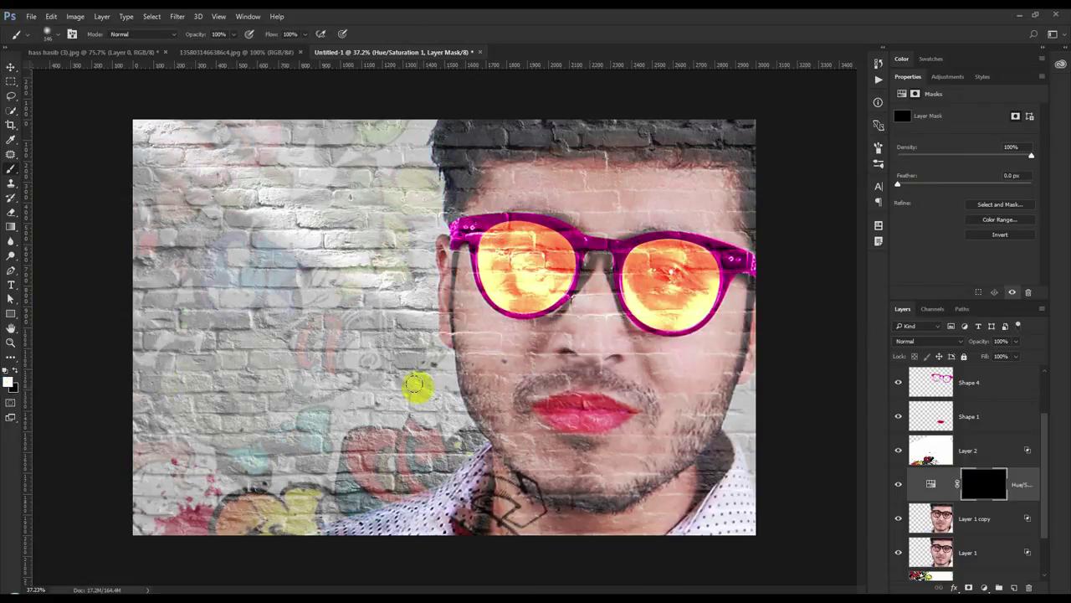
Step: Paint the teal tint over the cheeks, neck, mouth area, forehead and right cheek
{"action": "mouse_move", "coordinate": [507, 364]}
{"action": "left_mouse_down"}
{"action": "mouse_move", "coordinate": [449, 260]}
{"action": "mouse_move", "coordinate": [453, 334]}
{"action": "left_mouse_up"}
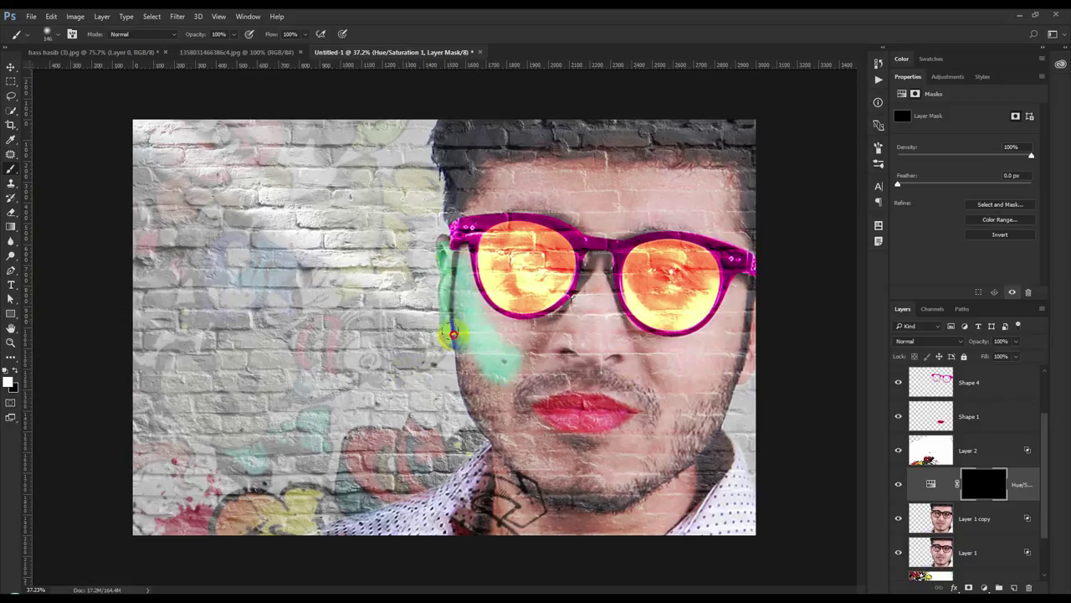
{"action": "left_click_drag", "start_coordinate": [484, 372], "coordinate": [466, 371]}
{"action": "mouse_move", "coordinate": [501, 441]}
{"action": "left_mouse_down"}
{"action": "mouse_move", "coordinate": [498, 507]}
{"action": "mouse_move", "coordinate": [514, 548]}
{"action": "mouse_move", "coordinate": [561, 544]}
{"action": "mouse_move", "coordinate": [703, 490]}
{"action": "mouse_move", "coordinate": [690, 452]}
{"action": "mouse_move", "coordinate": [743, 288]}
{"action": "mouse_move", "coordinate": [734, 335]}
{"action": "mouse_move", "coordinate": [667, 440]}
{"action": "mouse_move", "coordinate": [557, 457]}
{"action": "mouse_move", "coordinate": [528, 425]}
{"action": "mouse_move", "coordinate": [555, 477]}
{"action": "mouse_move", "coordinate": [594, 503]}
{"action": "left_mouse_up"}
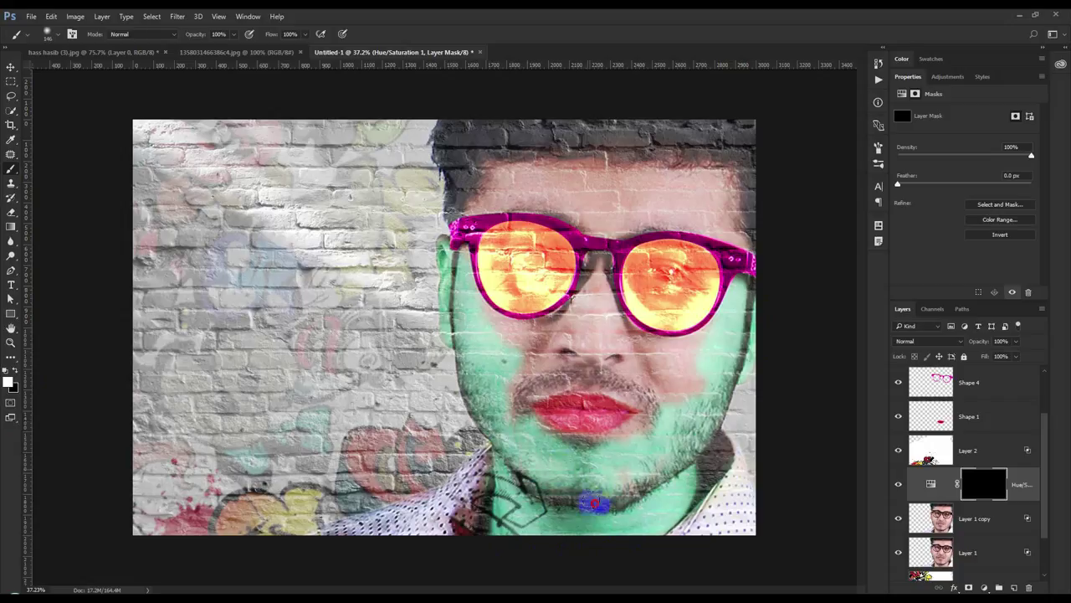
{"action": "mouse_move", "coordinate": [620, 437]}
{"action": "left_mouse_down"}
{"action": "mouse_move", "coordinate": [642, 382]}
{"action": "mouse_move", "coordinate": [512, 392]}
{"action": "mouse_move", "coordinate": [488, 320]}
{"action": "mouse_move", "coordinate": [563, 323]}
{"action": "mouse_move", "coordinate": [596, 267]}
{"action": "mouse_move", "coordinate": [605, 342]}
{"action": "mouse_move", "coordinate": [530, 371]}
{"action": "mouse_move", "coordinate": [507, 421]}
{"action": "mouse_move", "coordinate": [586, 422]}
{"action": "mouse_move", "coordinate": [626, 390]}
{"action": "left_mouse_up"}
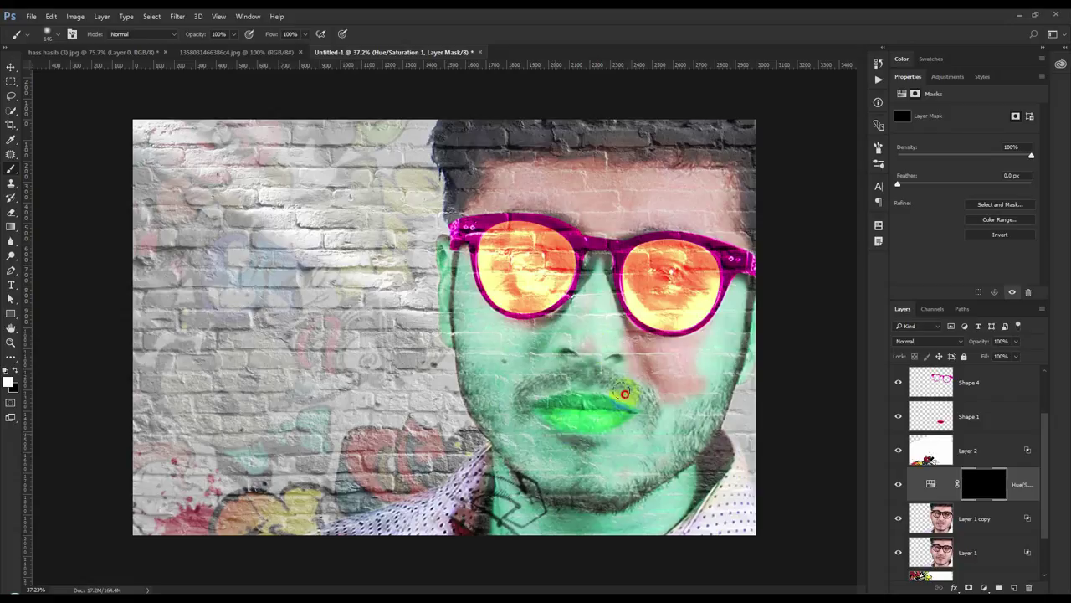
{"action": "mouse_move", "coordinate": [564, 323]}
{"action": "left_mouse_down"}
{"action": "mouse_move", "coordinate": [488, 310]}
{"action": "mouse_move", "coordinate": [456, 206]}
{"action": "mouse_move", "coordinate": [558, 160]}
{"action": "mouse_move", "coordinate": [703, 179]}
{"action": "mouse_move", "coordinate": [753, 239]}
{"action": "mouse_move", "coordinate": [622, 187]}
{"action": "mouse_move", "coordinate": [498, 189]}
{"action": "mouse_move", "coordinate": [524, 201]}
{"action": "mouse_move", "coordinate": [600, 196]}
{"action": "mouse_move", "coordinate": [707, 232]}
{"action": "mouse_move", "coordinate": [677, 175]}
{"action": "mouse_move", "coordinate": [513, 171]}
{"action": "left_mouse_up"}
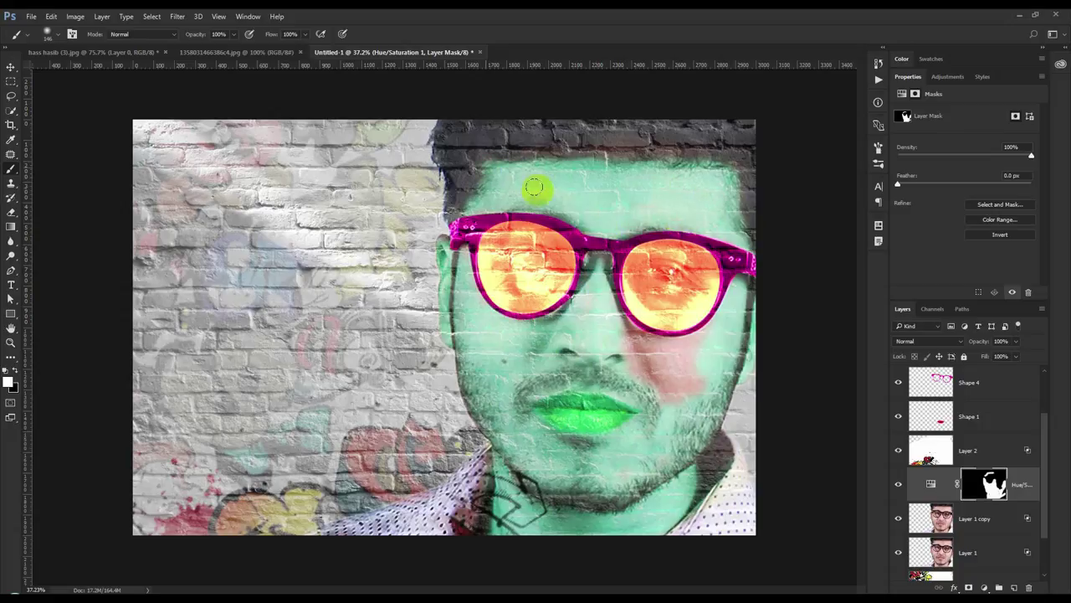
{"action": "mouse_move", "coordinate": [626, 338]}
{"action": "left_mouse_down"}
{"action": "mouse_move", "coordinate": [669, 347]}
{"action": "mouse_move", "coordinate": [645, 358]}
{"action": "mouse_move", "coordinate": [678, 387]}
{"action": "mouse_move", "coordinate": [649, 402]}
{"action": "left_mouse_up"}
Step: Delete the Shape 1 layer and retarget the mask with black as the paint colour
{"action": "left_click_drag", "start_coordinate": [993, 419], "coordinate": [1028, 588]}
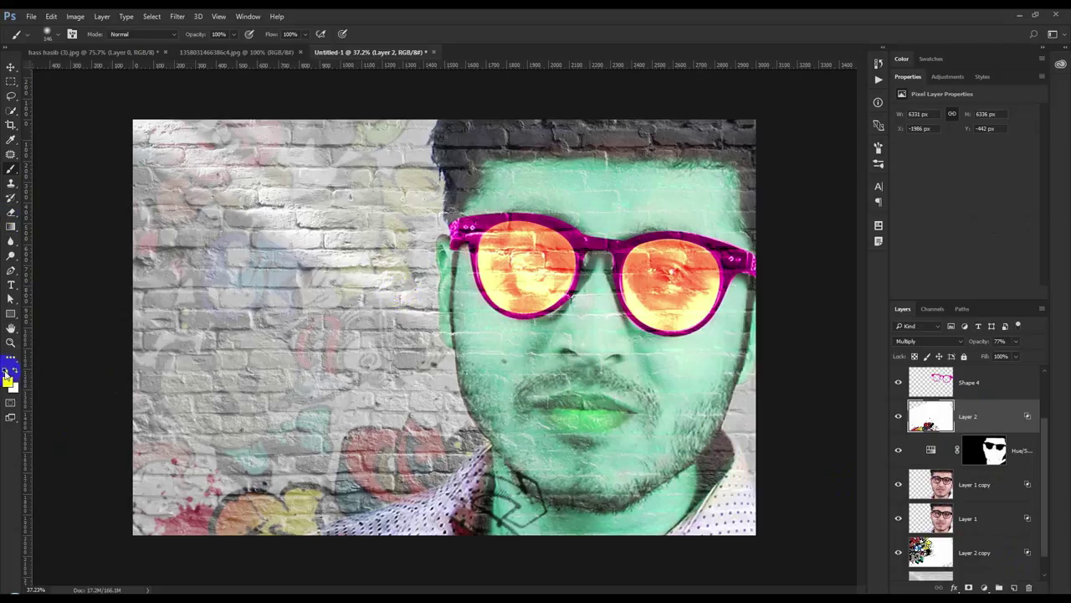
{"action": "left_click", "coordinate": [992, 452]}
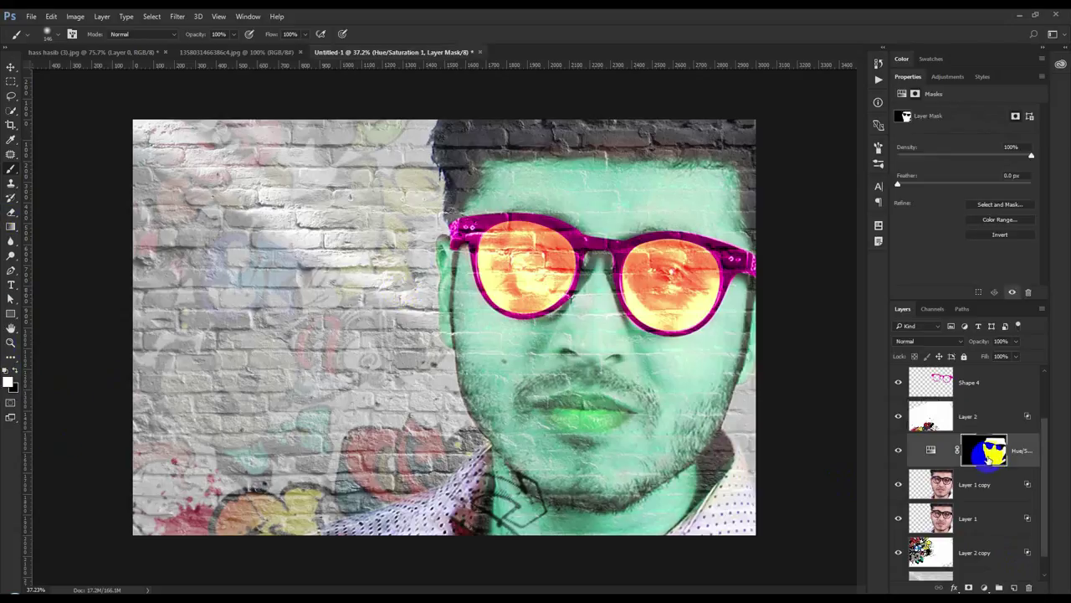
{"action": "left_click", "coordinate": [16, 369]}
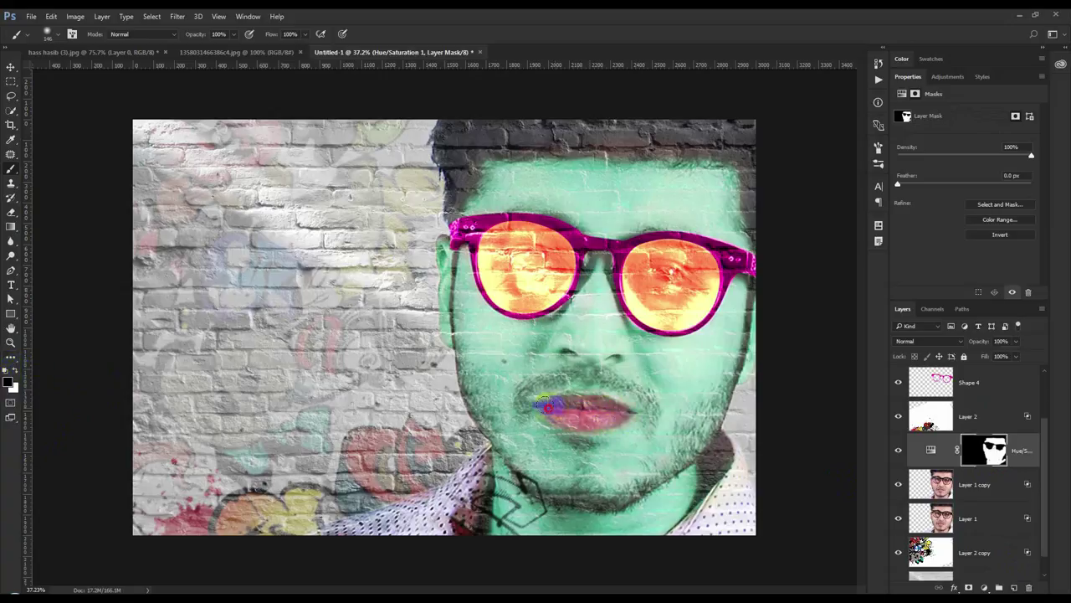
{"action": "scroll", "coordinate": [586, 406], "scroll_direction": "down", "scroll_amount": 1}
{"action": "scroll", "coordinate": [359, 343], "scroll_direction": "down", "scroll_amount": 1}
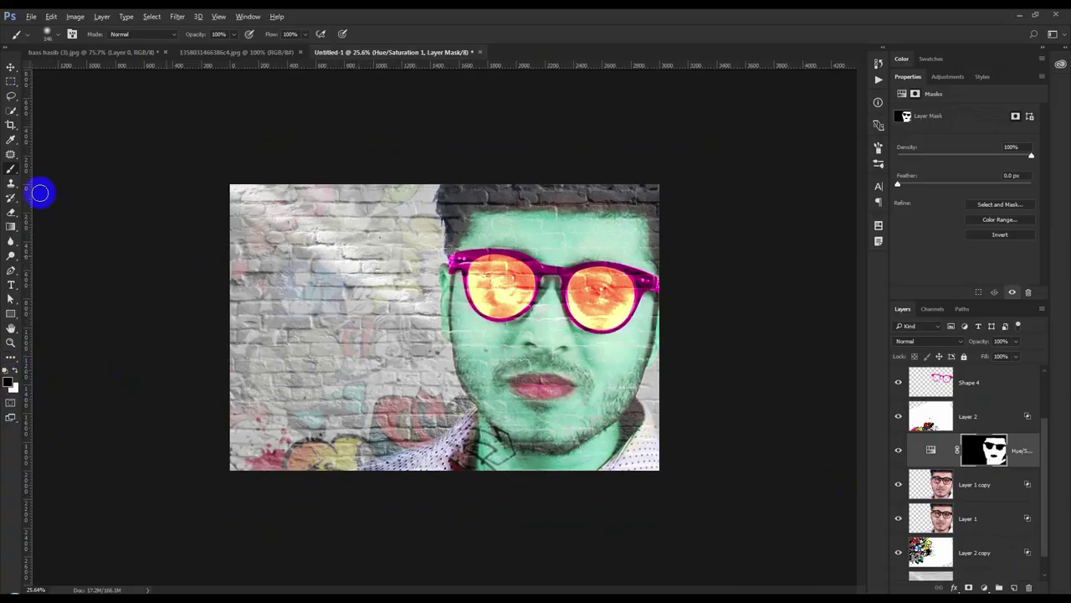
Step: Apply Curves to the Background layer, lowering the top point and raising a midpoint
{"action": "left_click", "coordinate": [10, 66]}
{"action": "scroll", "coordinate": [664, 372], "scroll_direction": "up", "scroll_amount": 1}
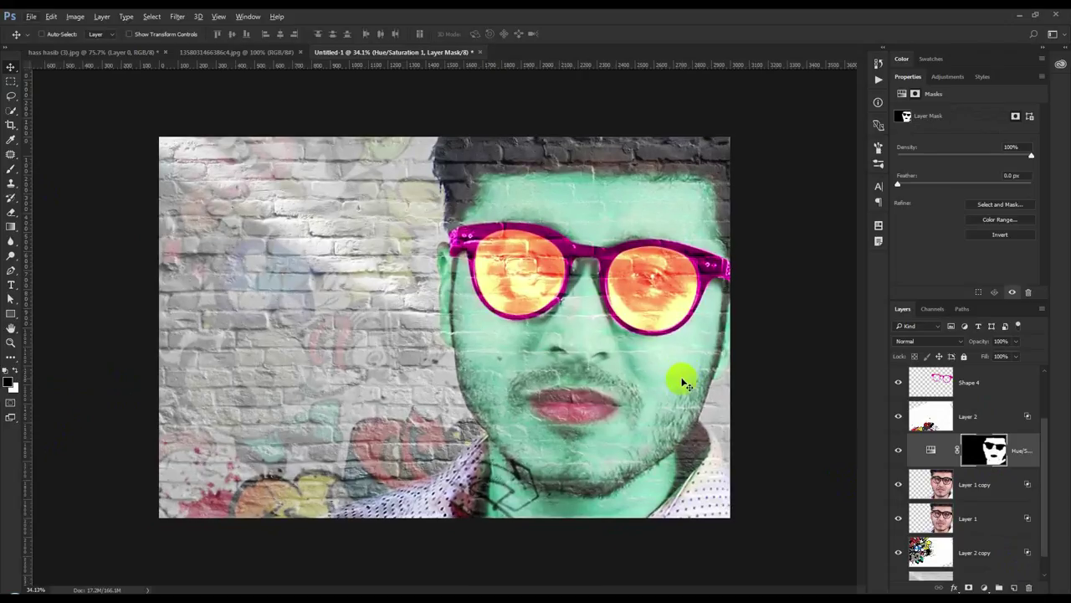
{"action": "scroll", "coordinate": [975, 567], "scroll_direction": "down", "scroll_amount": 1}
{"action": "left_click", "coordinate": [975, 568]}
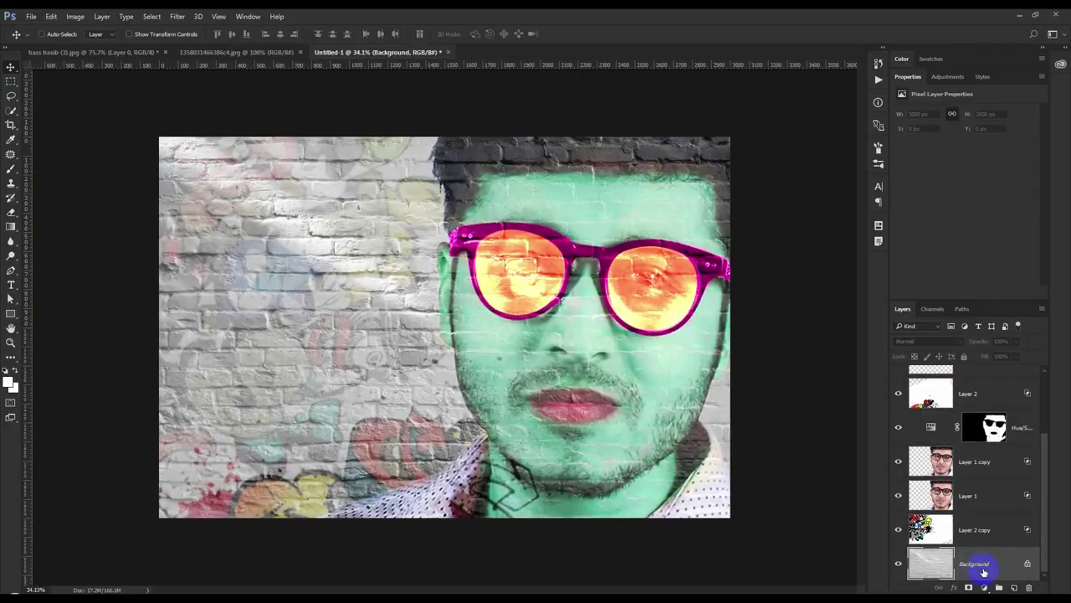
{"action": "key", "text": "ctrl+m"}
{"action": "mouse_move", "coordinate": [832, 194]}
{"action": "left_mouse_down"}
{"action": "mouse_move", "coordinate": [840, 205]}
{"action": "mouse_move", "coordinate": [830, 189]}
{"action": "left_mouse_up"}
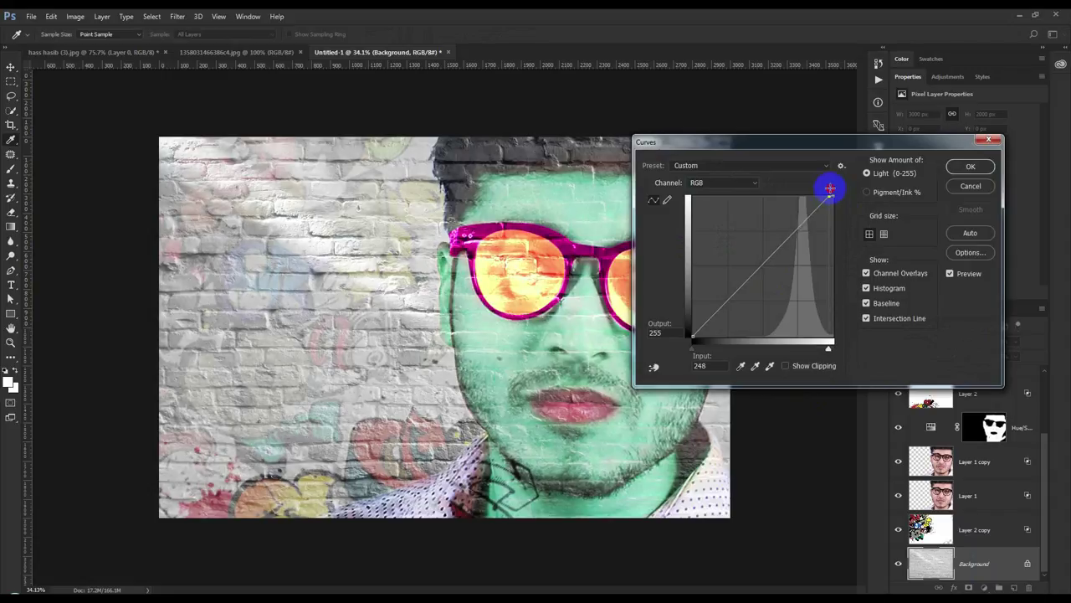
{"action": "left_click_drag", "start_coordinate": [765, 253], "coordinate": [779, 268]}
{"action": "left_click", "coordinate": [970, 167]}
Step: Select Layer 1 and toggle Layer 1 copy's visibility to compare the result
{"action": "key", "text": "v"}
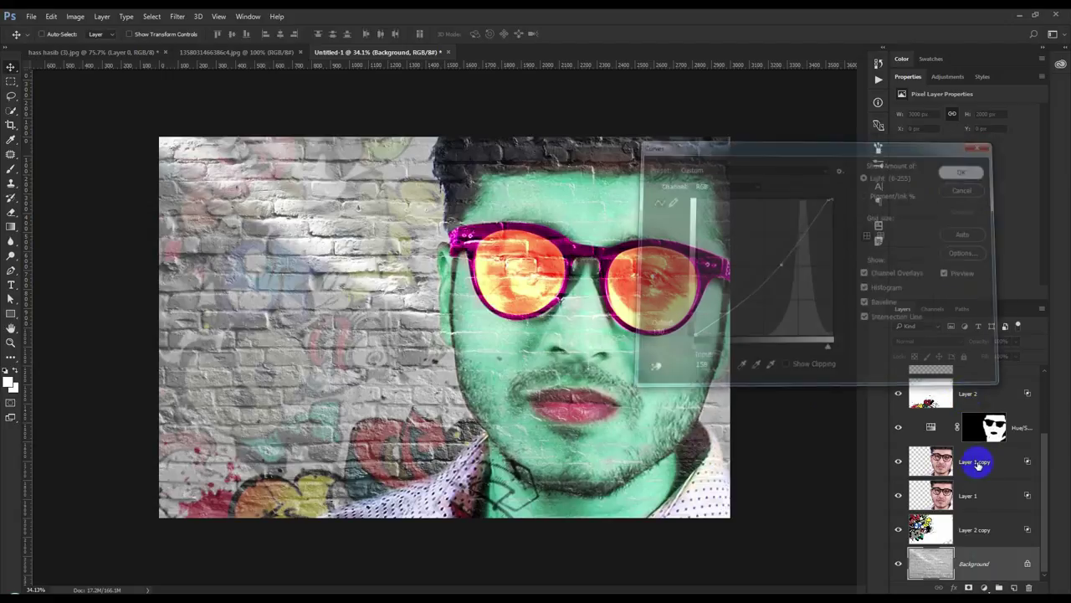
{"action": "left_click", "coordinate": [975, 495]}
{"action": "left_click", "coordinate": [898, 461]}
{"action": "left_click", "coordinate": [898, 461]}
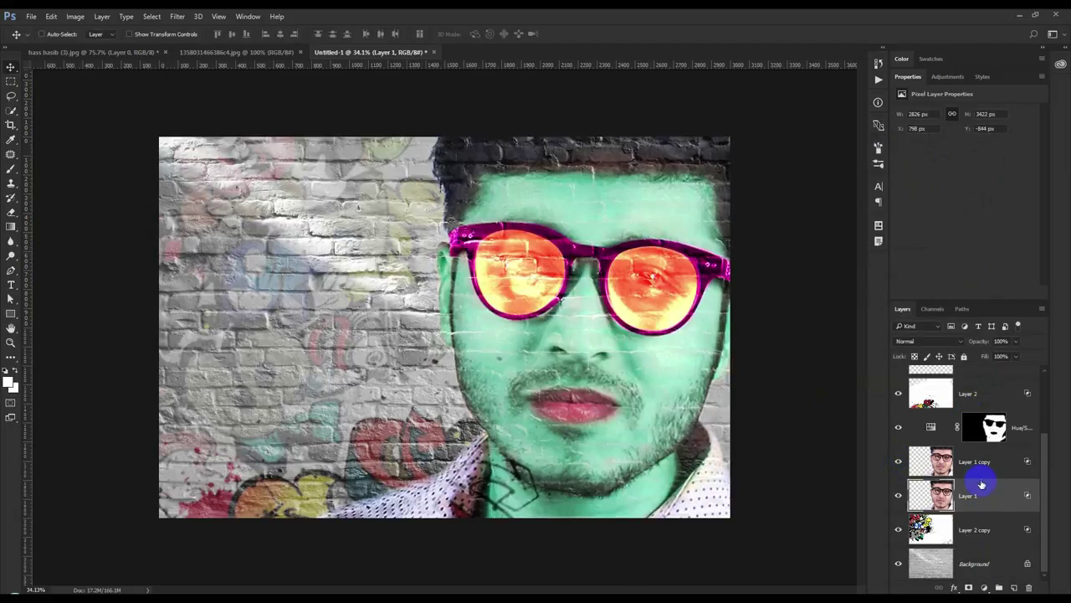
Step: Split Layer 1's Blend If Underlying Layer sliders so the brick texture shows through the face
{"action": "double_click", "coordinate": [998, 491]}
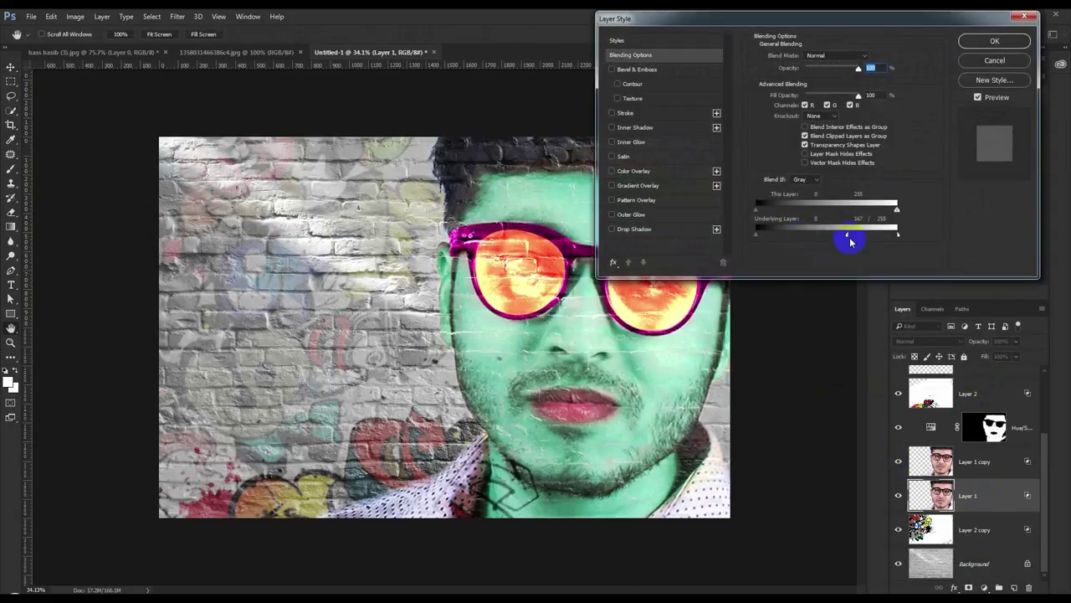
{"action": "left_click_drag", "start_coordinate": [846, 240], "coordinate": [822, 237]}
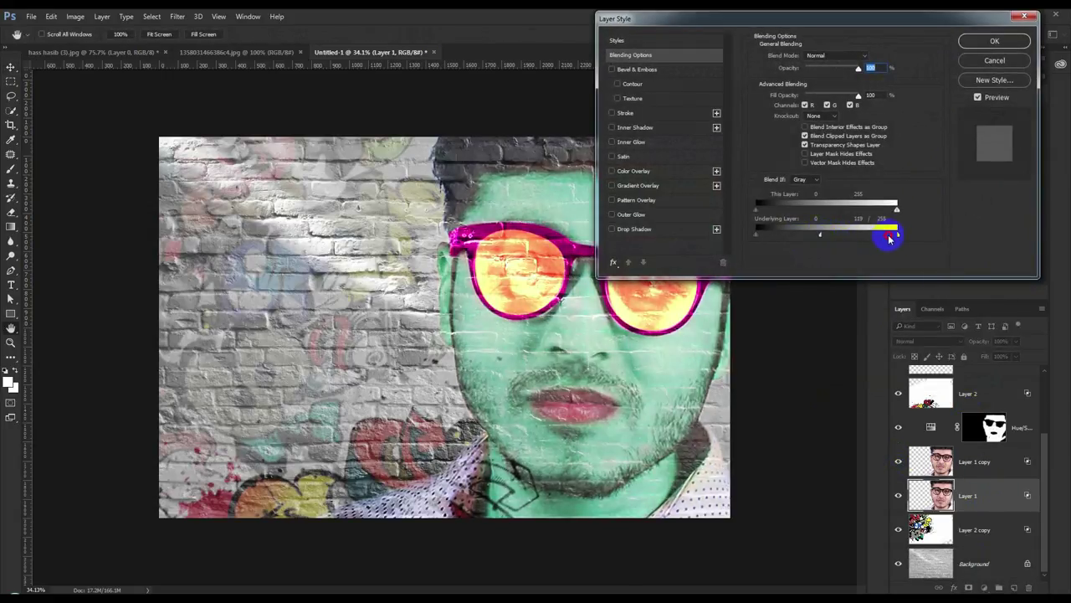
{"action": "left_click_drag", "start_coordinate": [890, 237], "coordinate": [834, 235]}
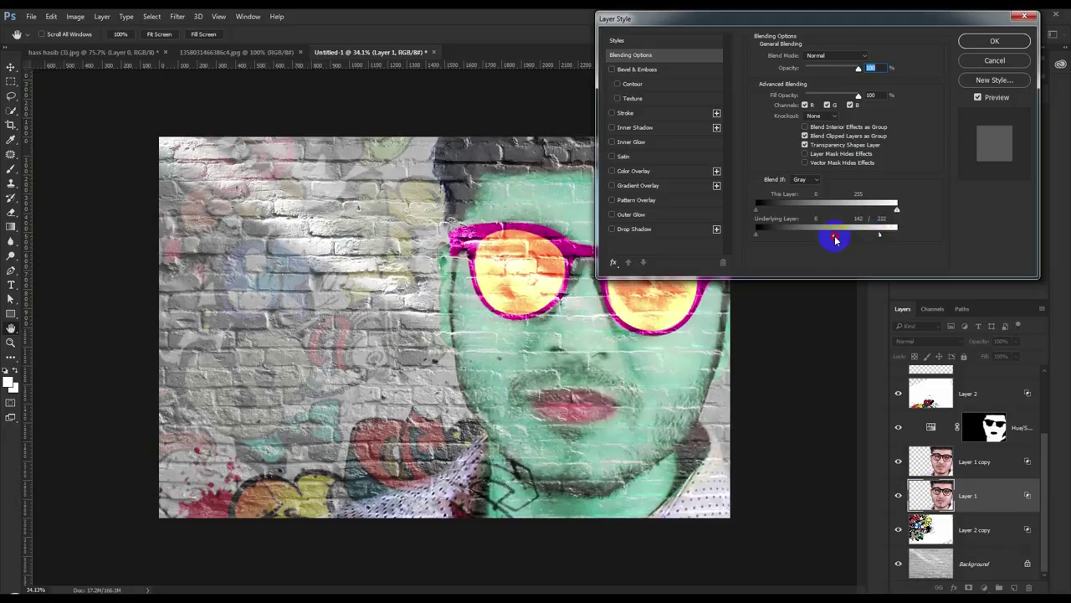
{"action": "left_click", "coordinate": [996, 42]}
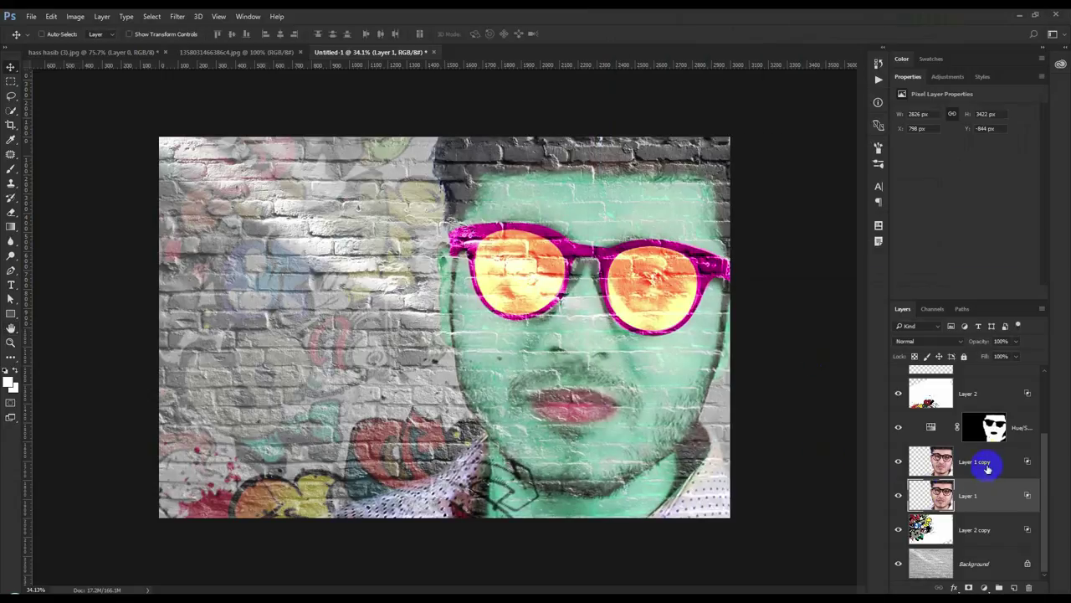
Step: Raise Layer 1 copy's opacity to 57% and stamp all visible layers into merged Layer 3
{"action": "left_click", "coordinate": [987, 469]}
{"action": "left_click_drag", "start_coordinate": [995, 342], "coordinate": [999, 342]}
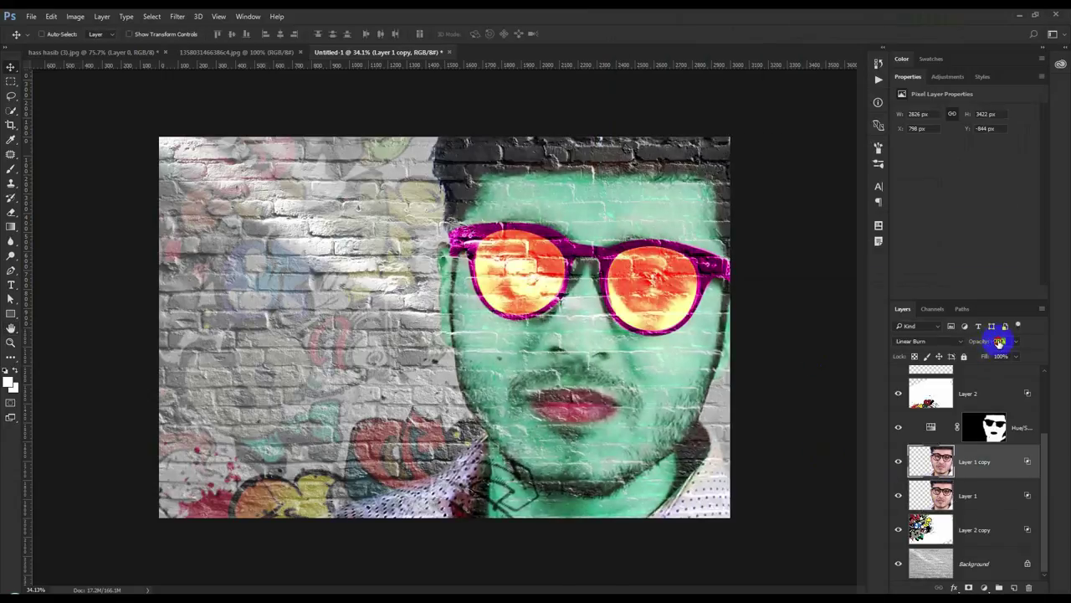
{"action": "scroll", "coordinate": [977, 392], "scroll_direction": "up", "scroll_amount": 3}
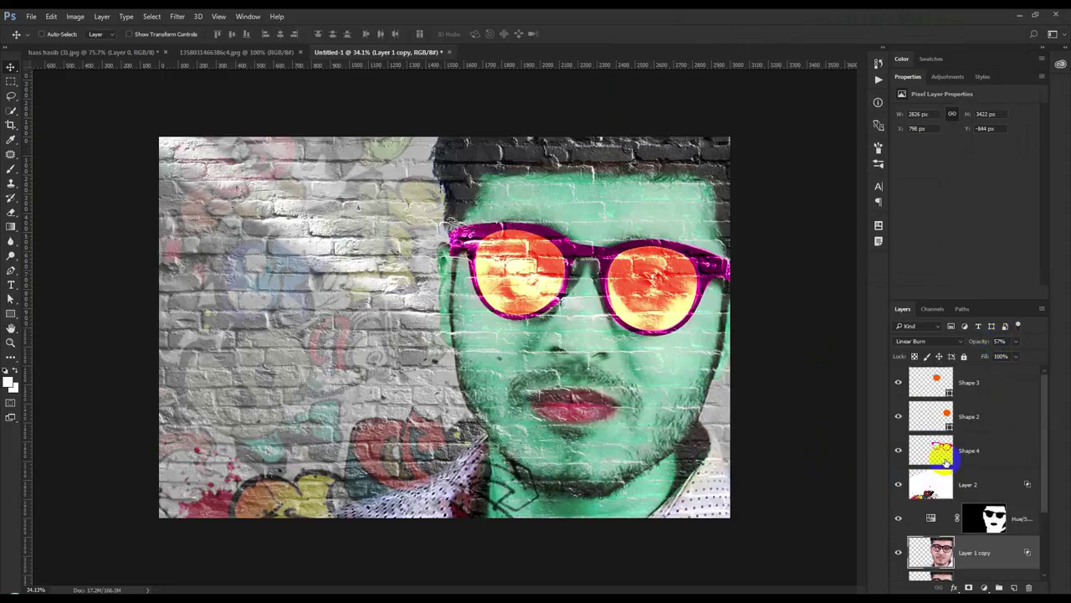
{"action": "left_click", "coordinate": [984, 377]}
{"action": "key", "text": "ctrl+shift+alt+e"}
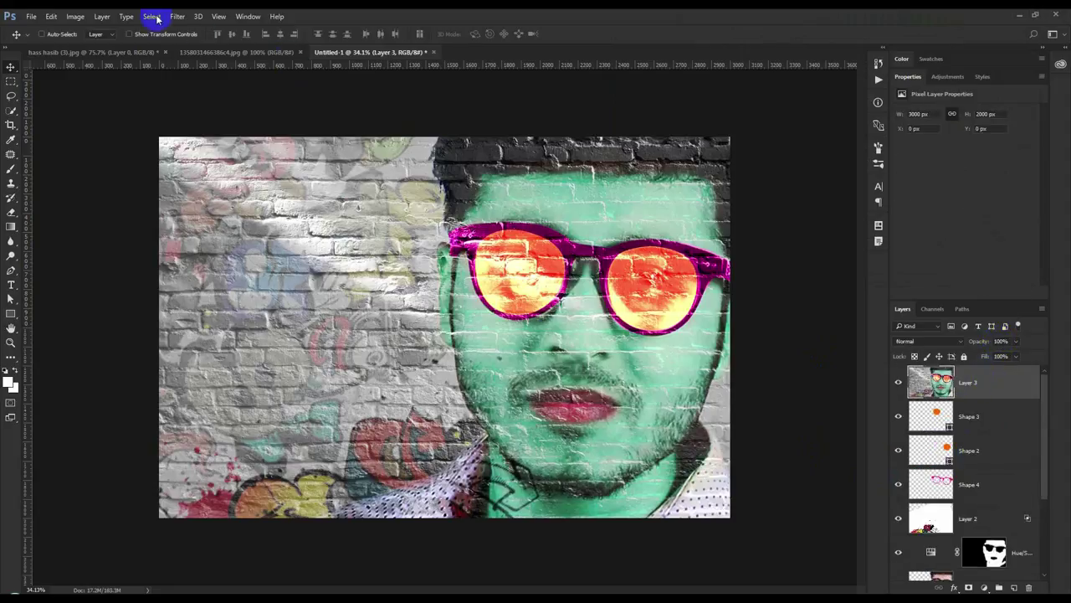
Step: In Camera Raw, add clarity, set contrast about -37, adjust whites/blacks, and sharpen to 63
{"action": "left_click", "coordinate": [178, 17]}
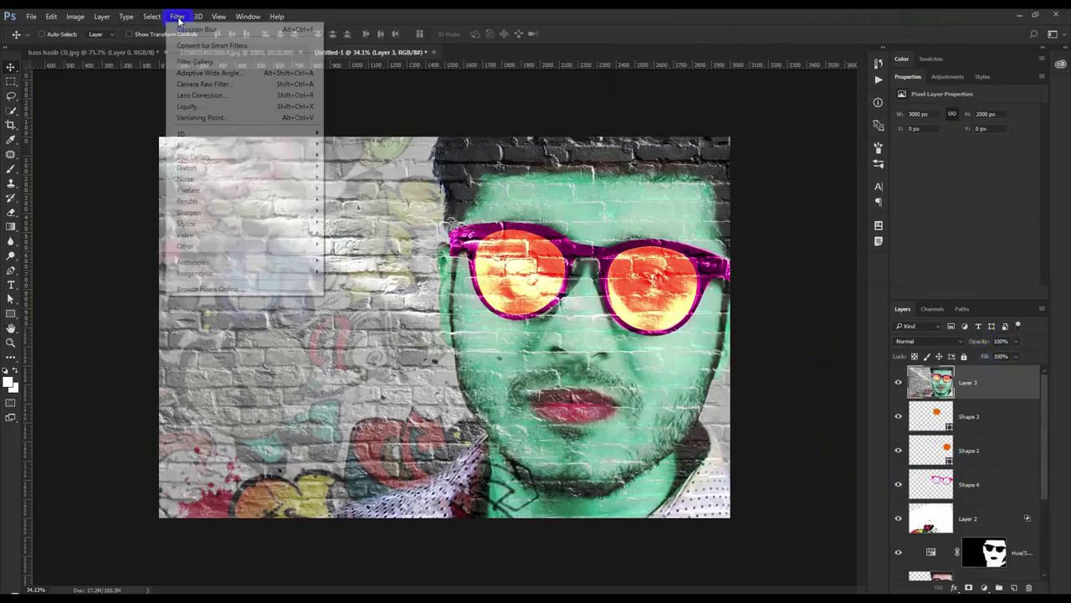
{"action": "left_click", "coordinate": [205, 83]}
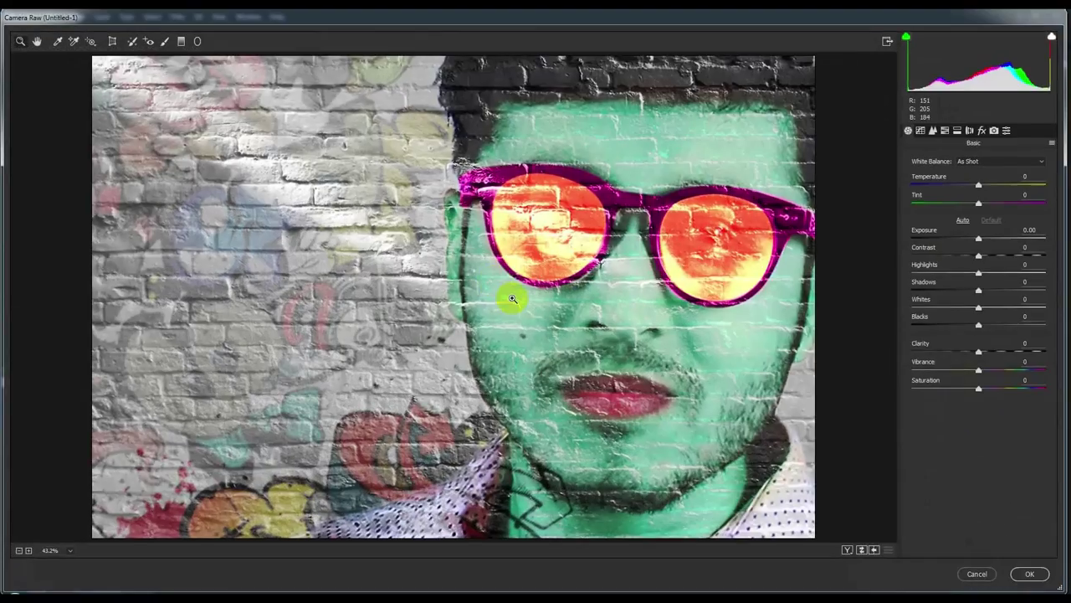
{"action": "left_click_drag", "start_coordinate": [981, 356], "coordinate": [1007, 355]}
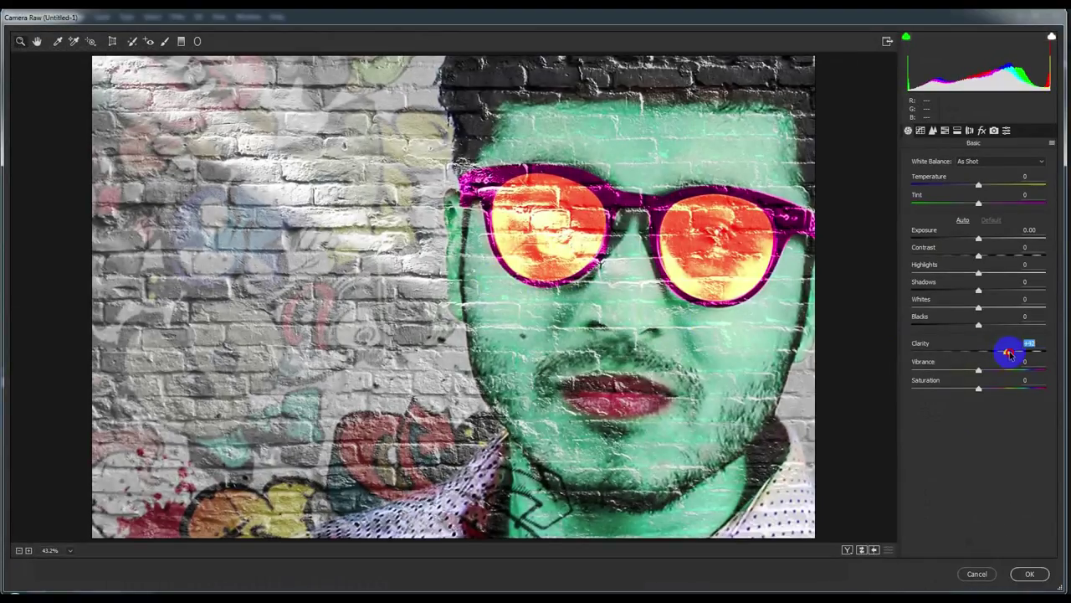
{"action": "mouse_move", "coordinate": [978, 255]}
{"action": "left_mouse_down"}
{"action": "mouse_move", "coordinate": [956, 257]}
{"action": "mouse_move", "coordinate": [1005, 273]}
{"action": "left_mouse_up"}
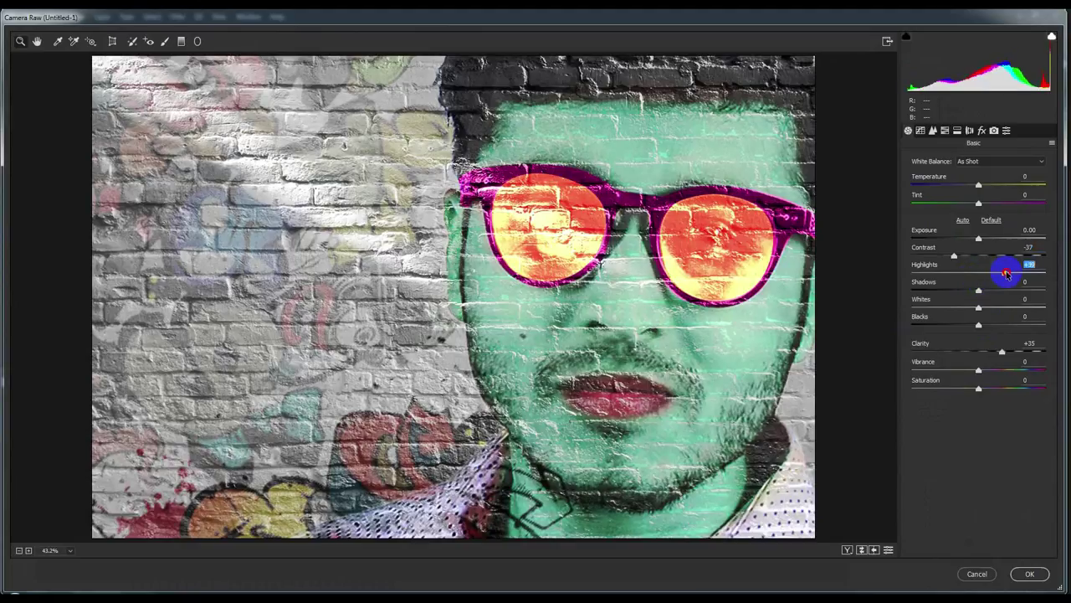
{"action": "mouse_move", "coordinate": [979, 307]}
{"action": "left_mouse_down"}
{"action": "mouse_move", "coordinate": [948, 308]}
{"action": "mouse_move", "coordinate": [1004, 326]}
{"action": "mouse_move", "coordinate": [932, 327]}
{"action": "mouse_move", "coordinate": [968, 325]}
{"action": "left_mouse_up"}
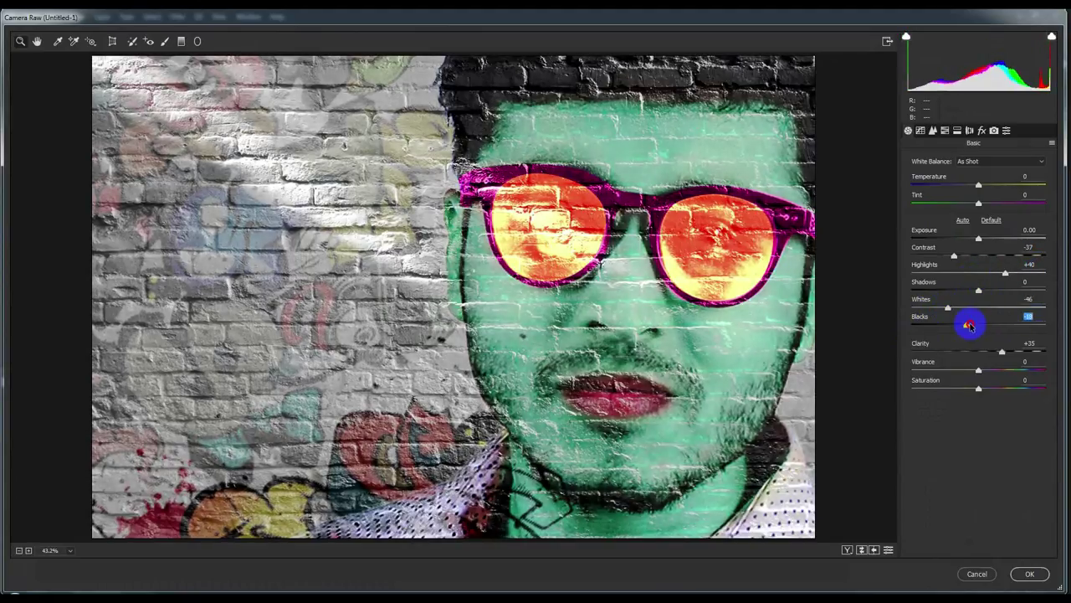
{"action": "left_click", "coordinate": [932, 132]}
{"action": "left_click_drag", "start_coordinate": [936, 177], "coordinate": [1004, 181]}
{"action": "left_click", "coordinate": [982, 130]}
Step: Reduce vibrance, brighten whites, set exposure +0.05, and lower dehaze
{"action": "left_click", "coordinate": [909, 130]}
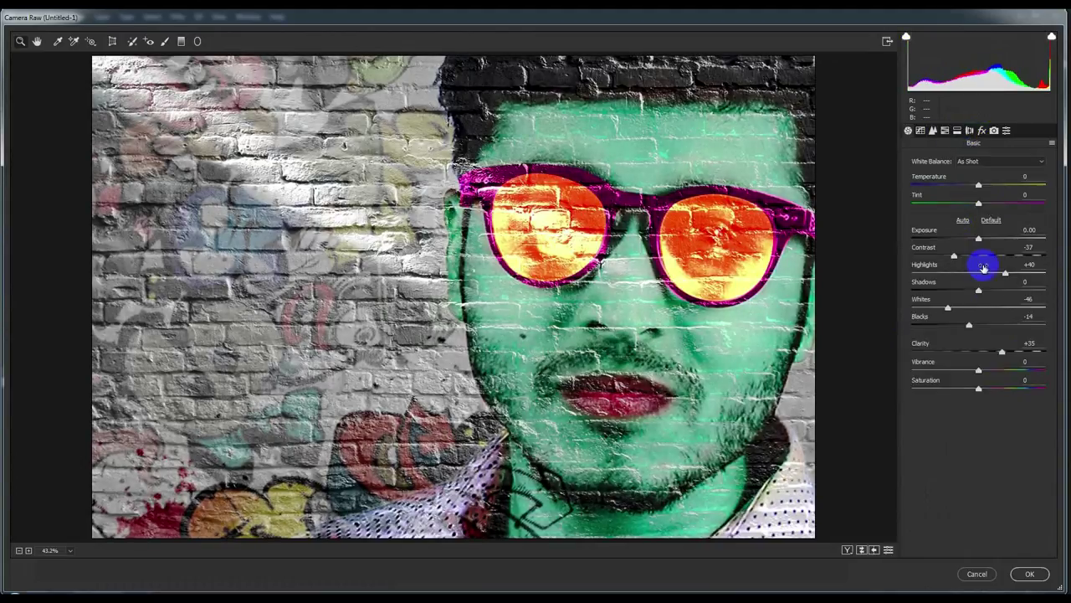
{"action": "mouse_move", "coordinate": [980, 373]}
{"action": "left_mouse_down"}
{"action": "mouse_move", "coordinate": [965, 370]}
{"action": "mouse_move", "coordinate": [1014, 351]}
{"action": "left_mouse_up"}
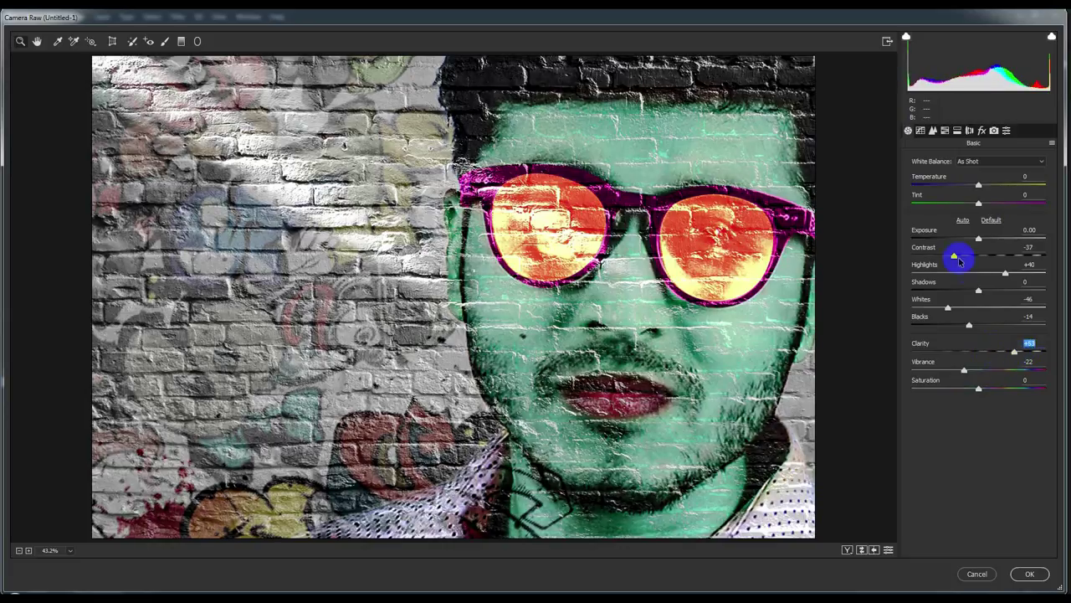
{"action": "mouse_move", "coordinate": [947, 306]}
{"action": "left_mouse_down"}
{"action": "mouse_move", "coordinate": [987, 303]}
{"action": "mouse_move", "coordinate": [994, 324]}
{"action": "left_mouse_up"}
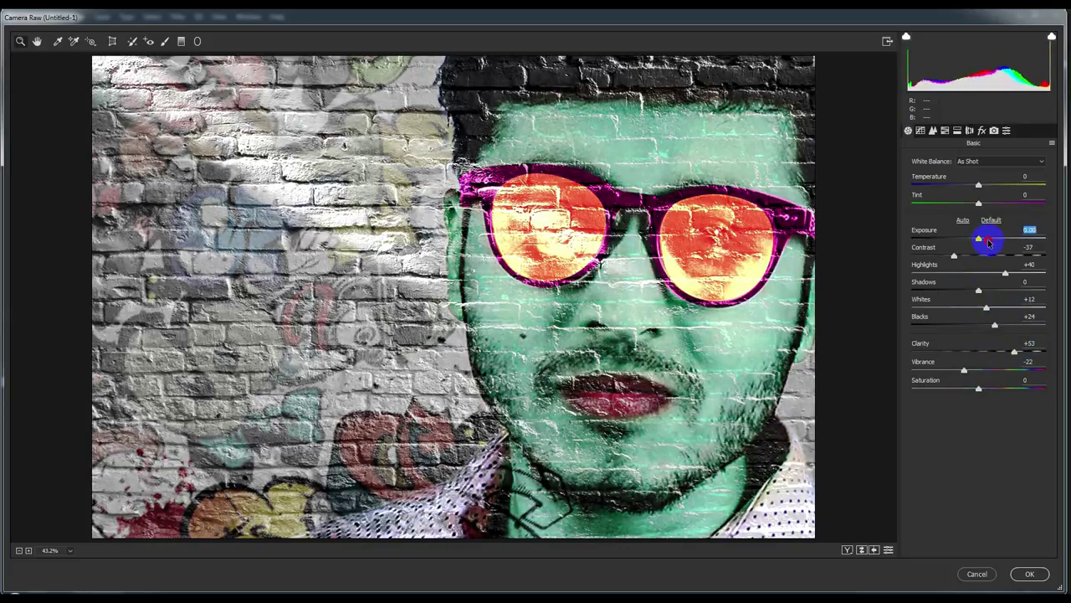
{"action": "left_click_drag", "start_coordinate": [988, 241], "coordinate": [981, 242]}
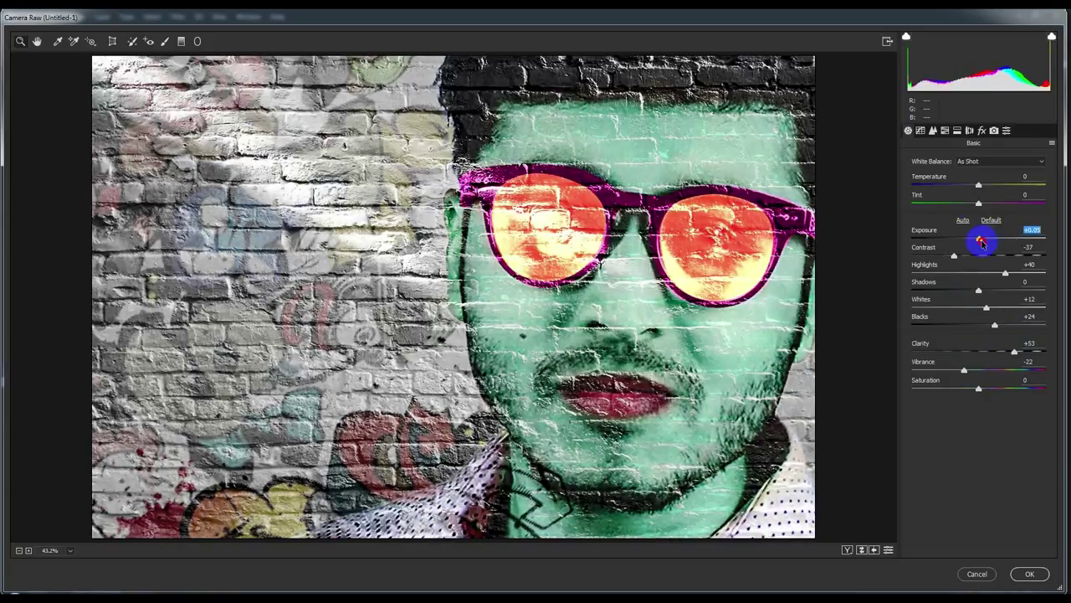
{"action": "left_click", "coordinate": [981, 130]}
{"action": "left_click_drag", "start_coordinate": [1003, 183], "coordinate": [996, 180]}
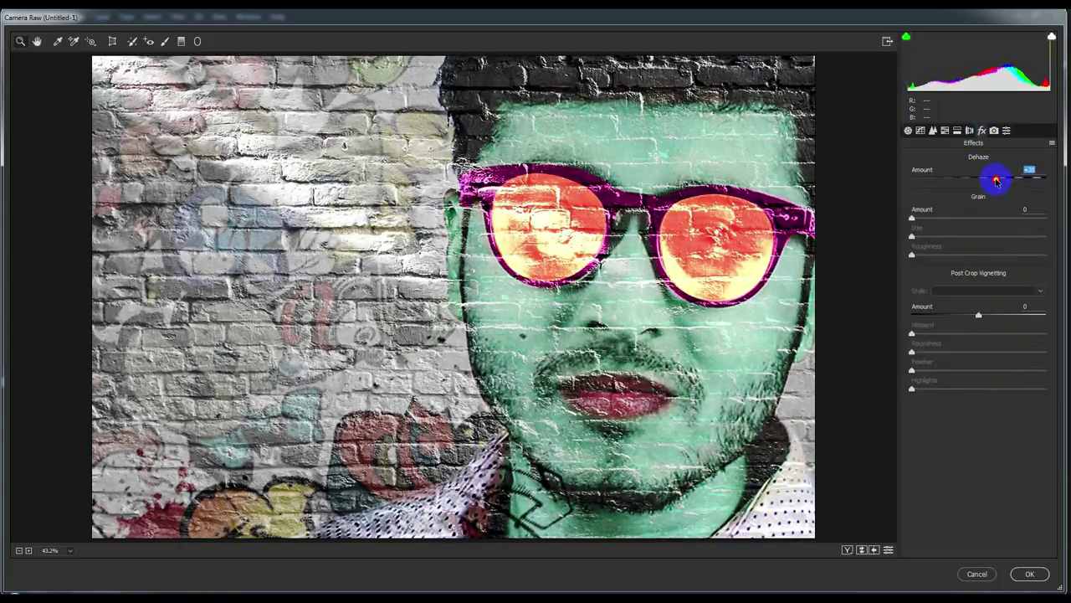
Step: Set calibration Blue Primary Hue -100 with saturation +29, Green Primary Hue +61, and shift Red Primary Hue
{"action": "left_click", "coordinate": [994, 131]}
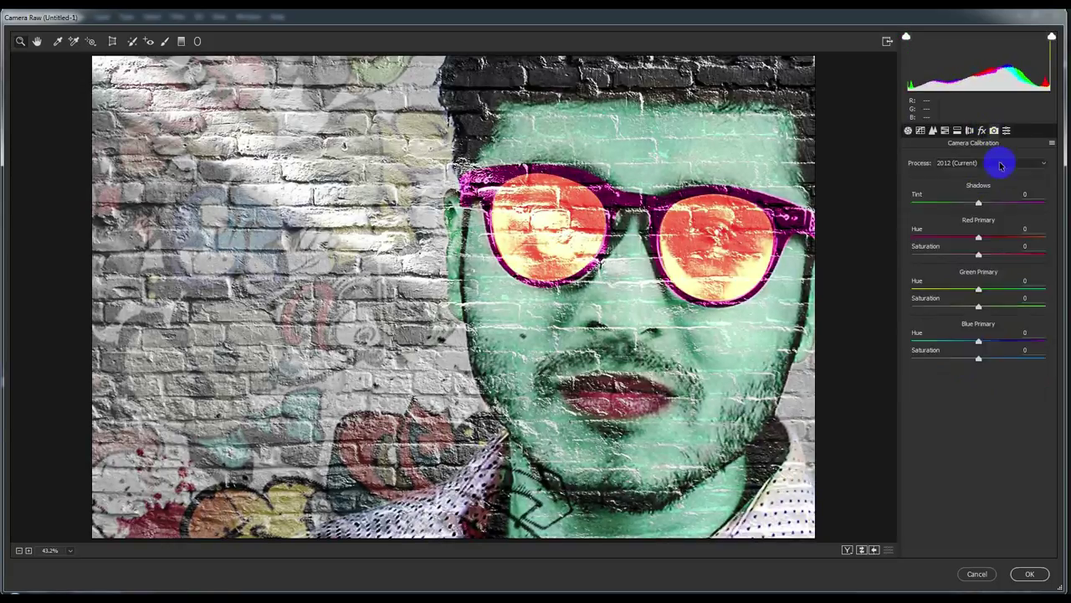
{"action": "left_click_drag", "start_coordinate": [979, 343], "coordinate": [848, 334]}
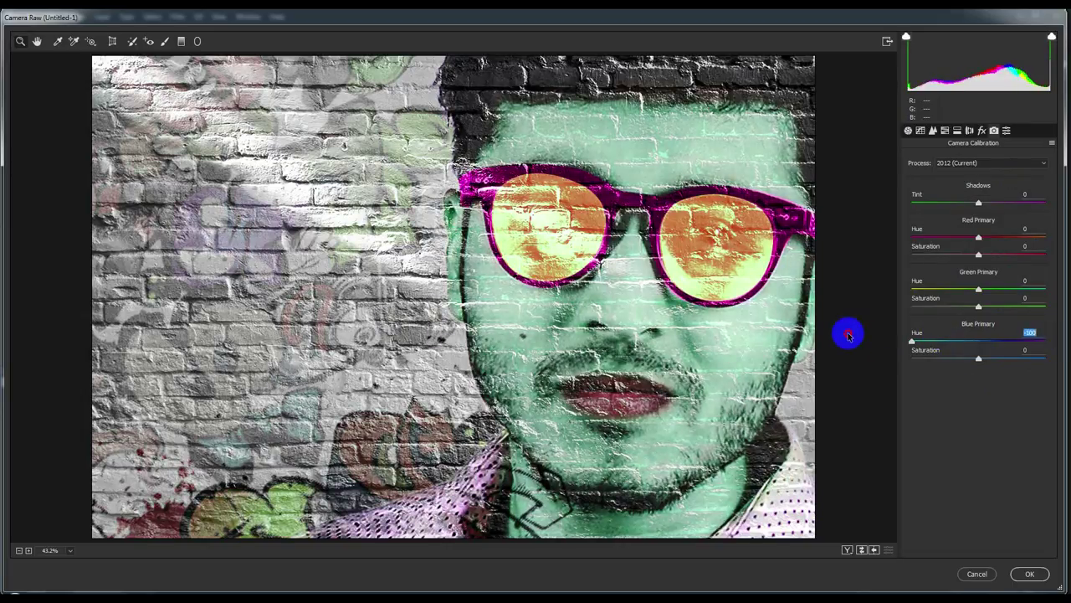
{"action": "mouse_move", "coordinate": [979, 289]}
{"action": "left_mouse_down"}
{"action": "mouse_move", "coordinate": [1045, 287]}
{"action": "mouse_move", "coordinate": [1019, 287]}
{"action": "mouse_move", "coordinate": [992, 306]}
{"action": "mouse_move", "coordinate": [1012, 310]}
{"action": "mouse_move", "coordinate": [995, 307]}
{"action": "left_mouse_up"}
{"action": "left_click_drag", "start_coordinate": [978, 358], "coordinate": [997, 358]}
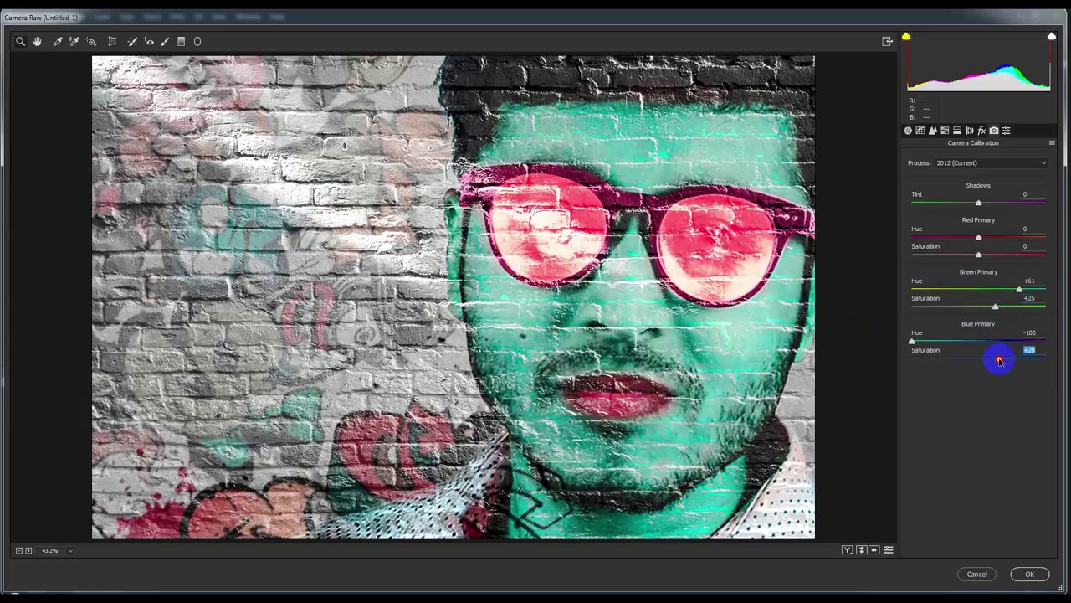
{"action": "left_click_drag", "start_coordinate": [1000, 240], "coordinate": [953, 244]}
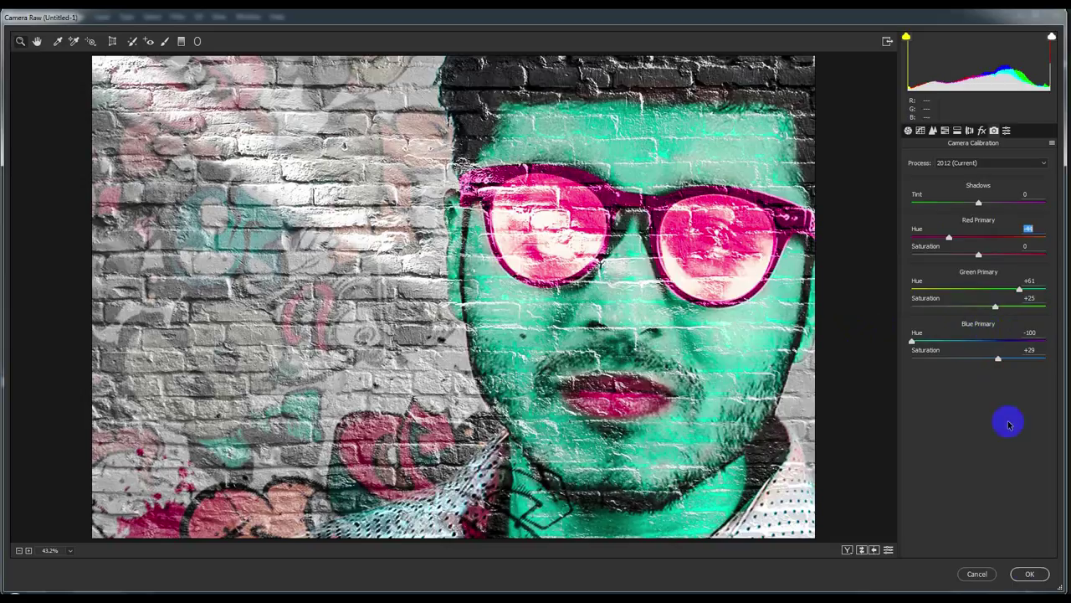
{"action": "left_click", "coordinate": [1029, 573]}
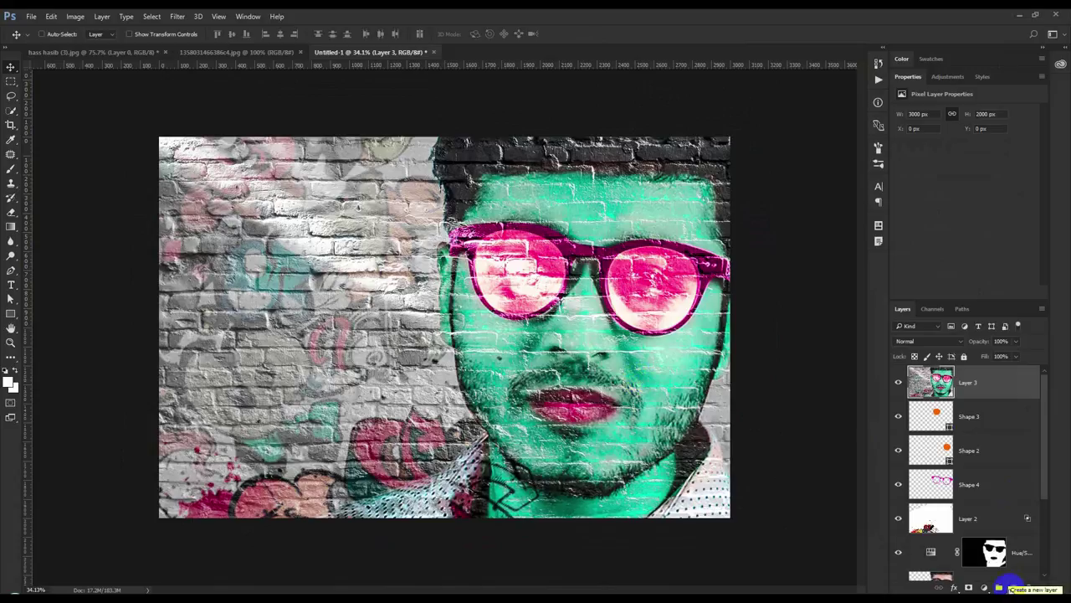
Step: Add Layer 4 in Color blend mode; paint magenta along the face edge, collar and top
{"action": "left_click", "coordinate": [1012, 587]}
{"action": "left_click", "coordinate": [10, 172]}
{"action": "left_click", "coordinate": [16, 372]}
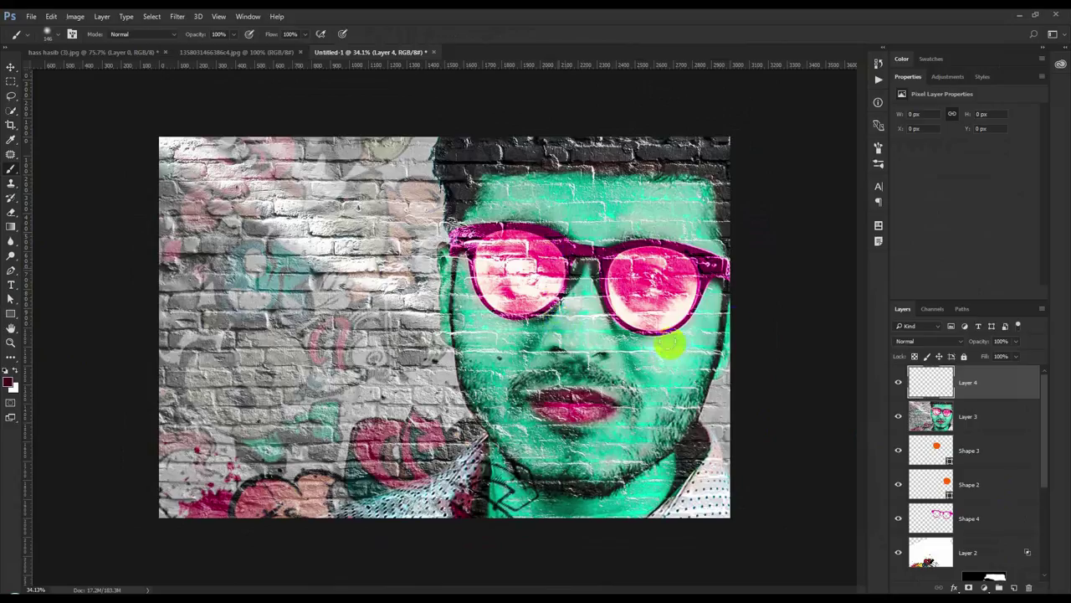
{"action": "left_click_drag", "start_coordinate": [721, 340], "coordinate": [686, 454]}
{"action": "left_click", "coordinate": [950, 341]}
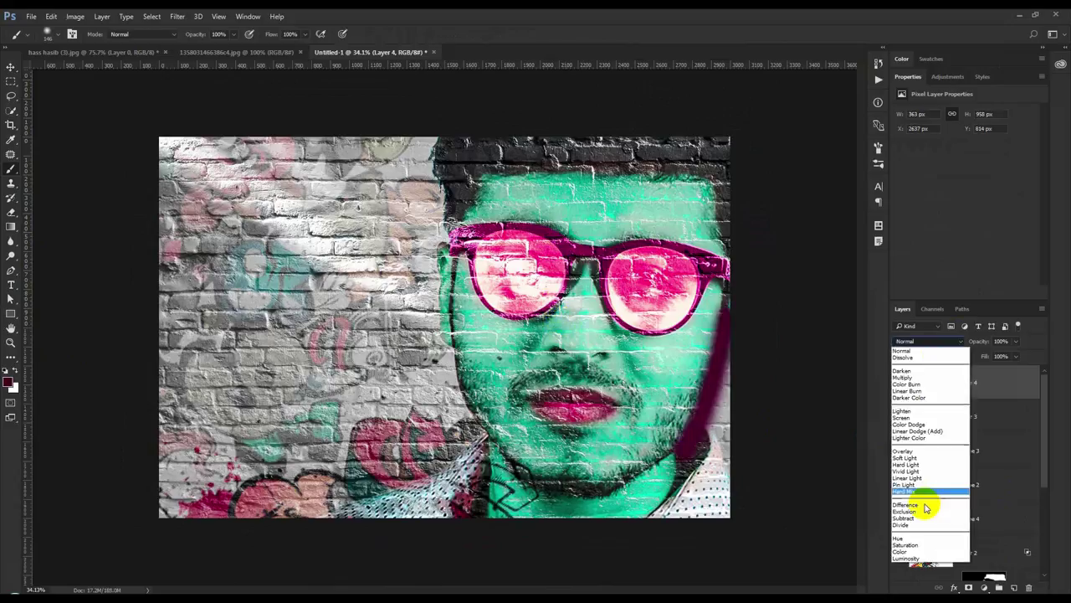
{"action": "left_click", "coordinate": [905, 550]}
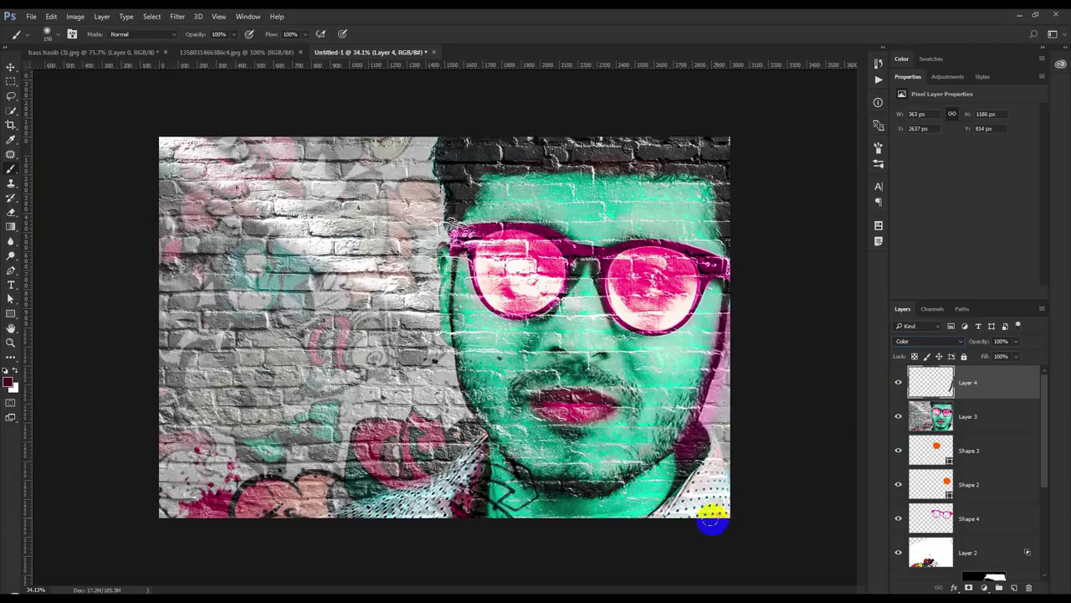
{"action": "left_click_drag", "start_coordinate": [702, 525], "coordinate": [653, 555]}
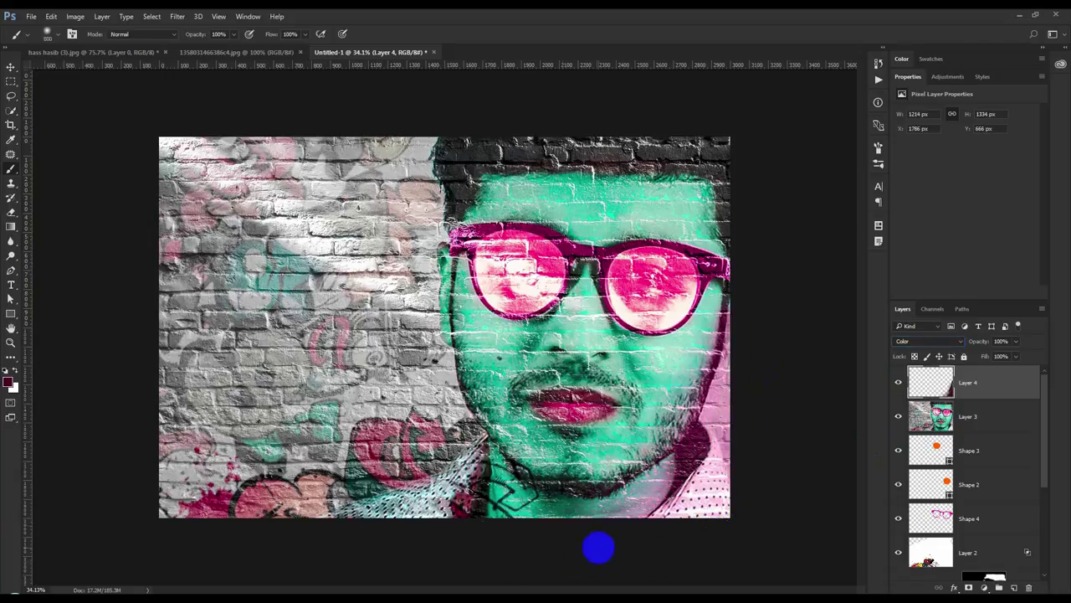
{"action": "left_click", "coordinate": [56, 334]}
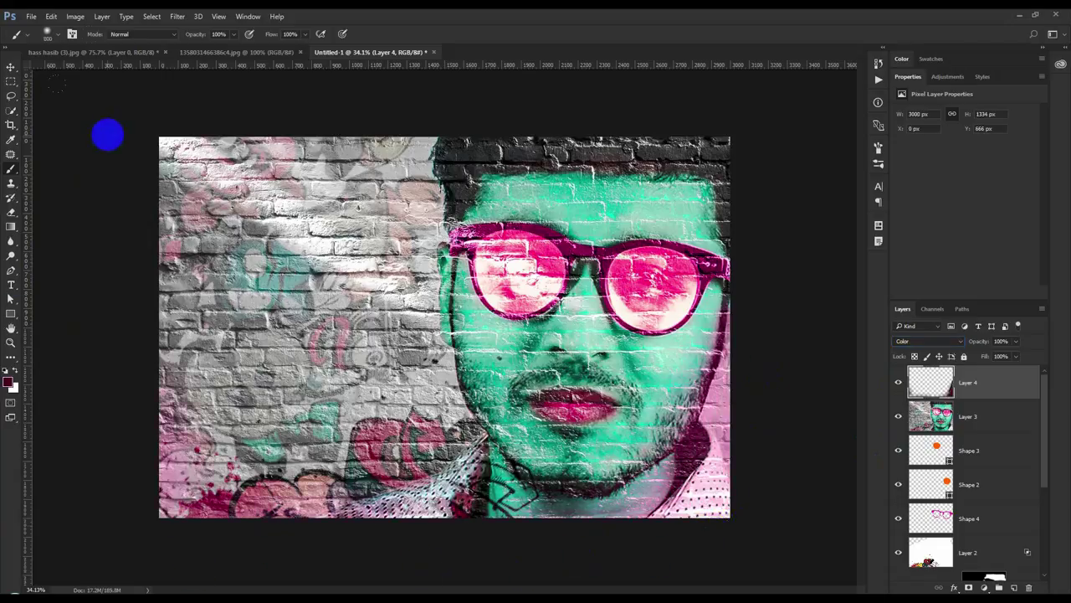
{"action": "left_click_drag", "start_coordinate": [108, 135], "coordinate": [826, 307]}
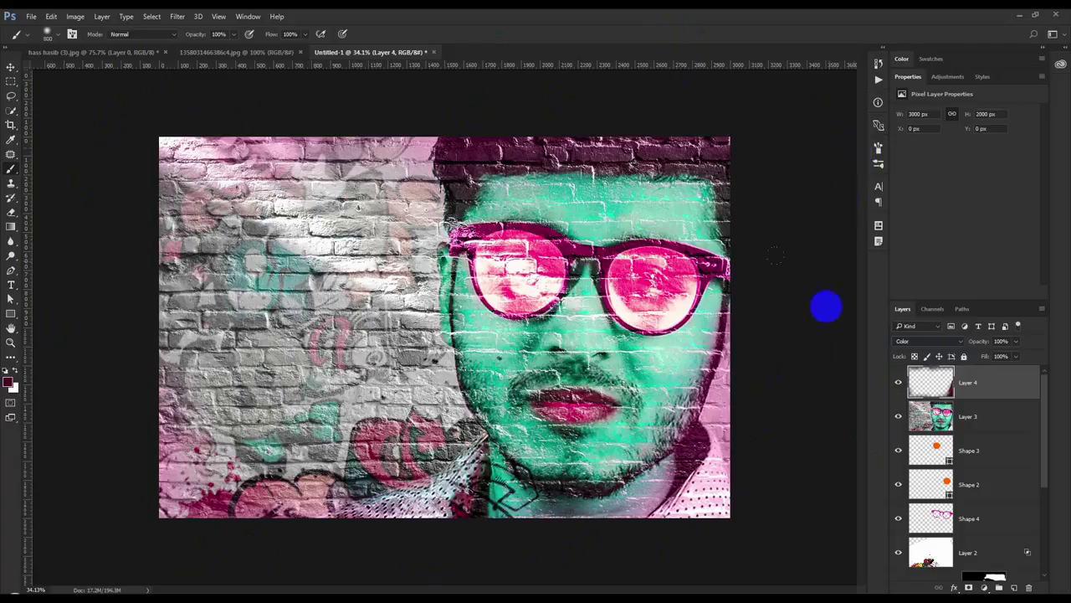
Step: Paint orange over the lower-right edge, the hair at the top and the left wall
{"action": "left_click", "coordinate": [9, 382]}
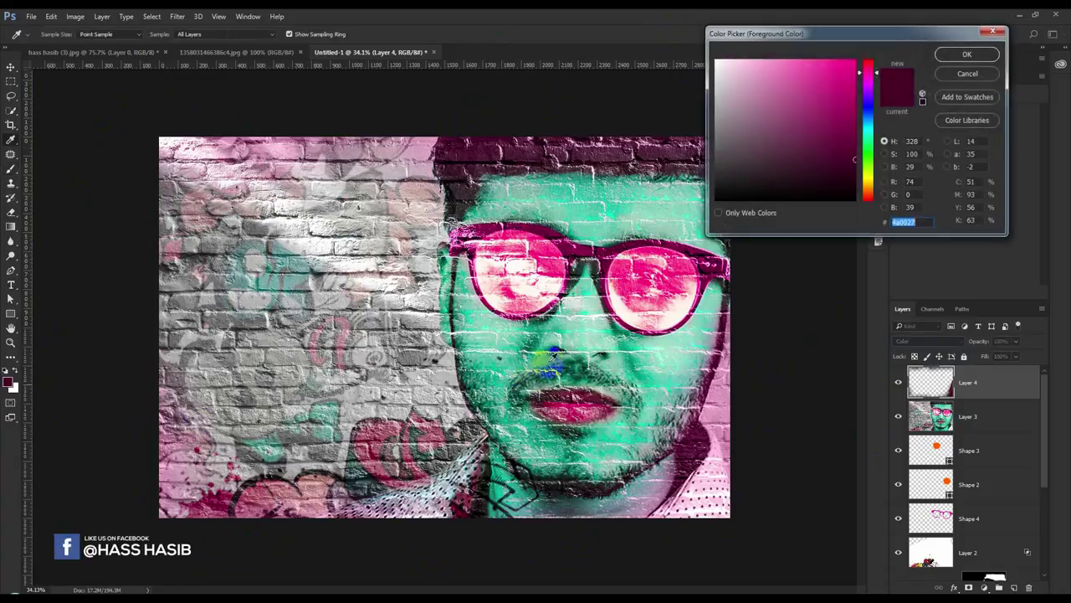
{"action": "left_click_drag", "start_coordinate": [796, 173], "coordinate": [853, 60]}
{"action": "left_click_drag", "start_coordinate": [868, 154], "coordinate": [872, 191]}
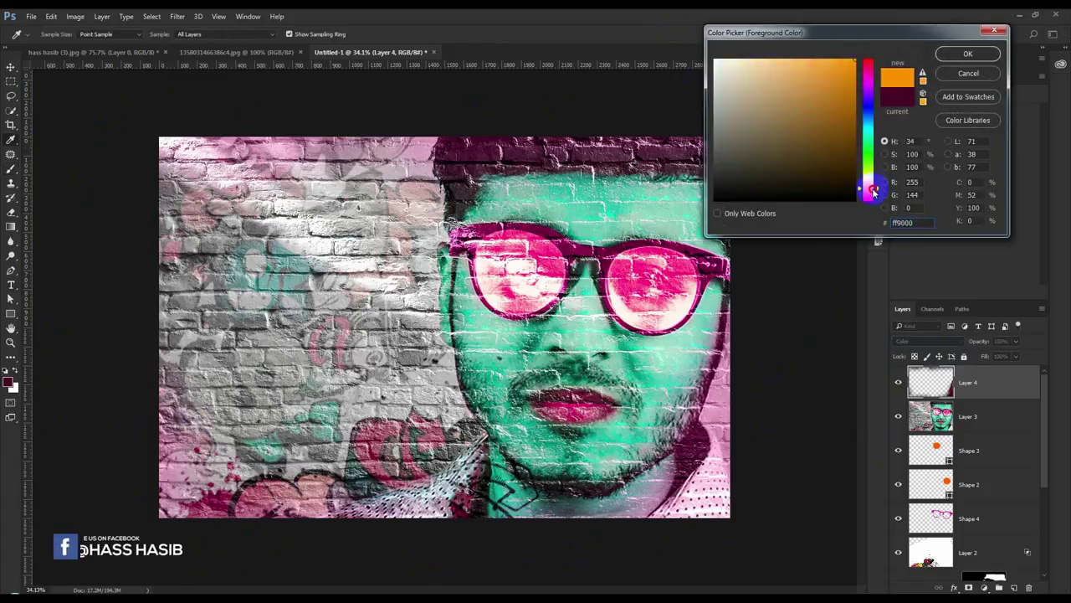
{"action": "left_click", "coordinate": [967, 53]}
{"action": "left_click_drag", "start_coordinate": [743, 435], "coordinate": [781, 439]}
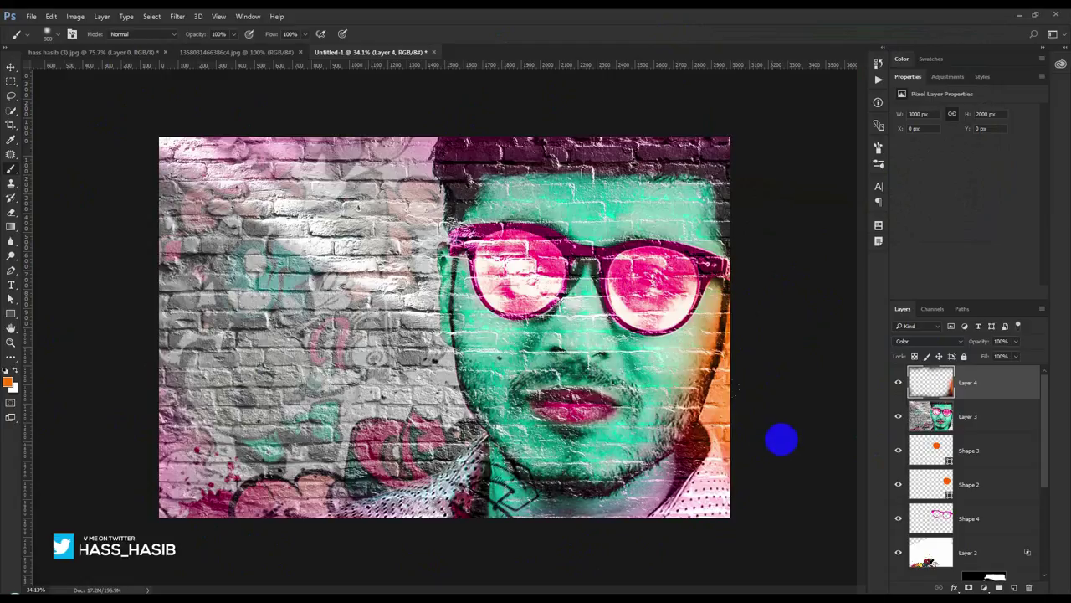
{"action": "left_click_drag", "start_coordinate": [602, 192], "coordinate": [477, 188]}
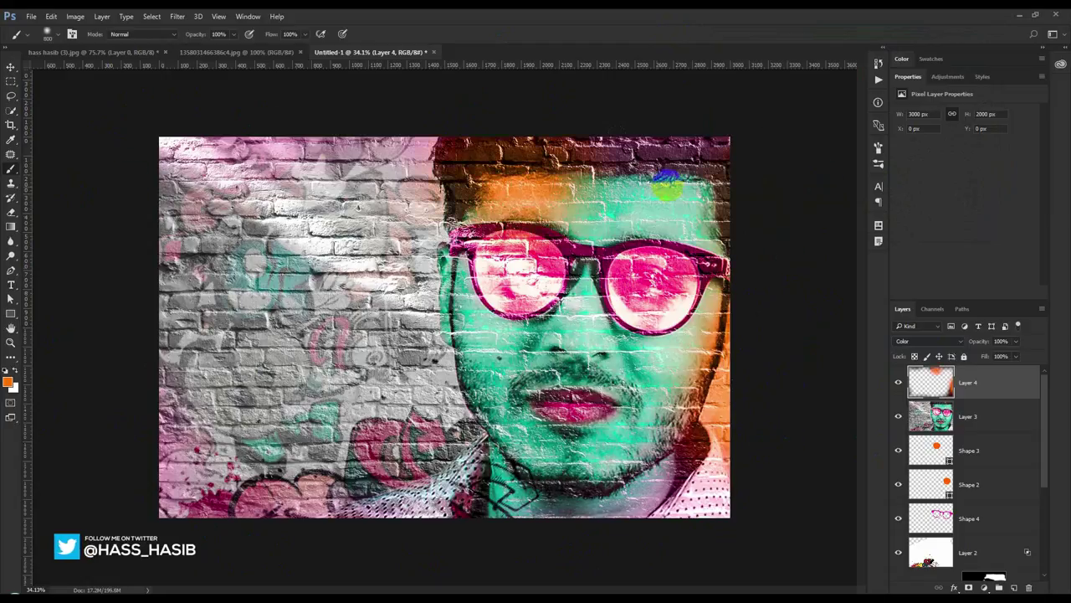
{"action": "left_click_drag", "start_coordinate": [143, 305], "coordinate": [86, 503]}
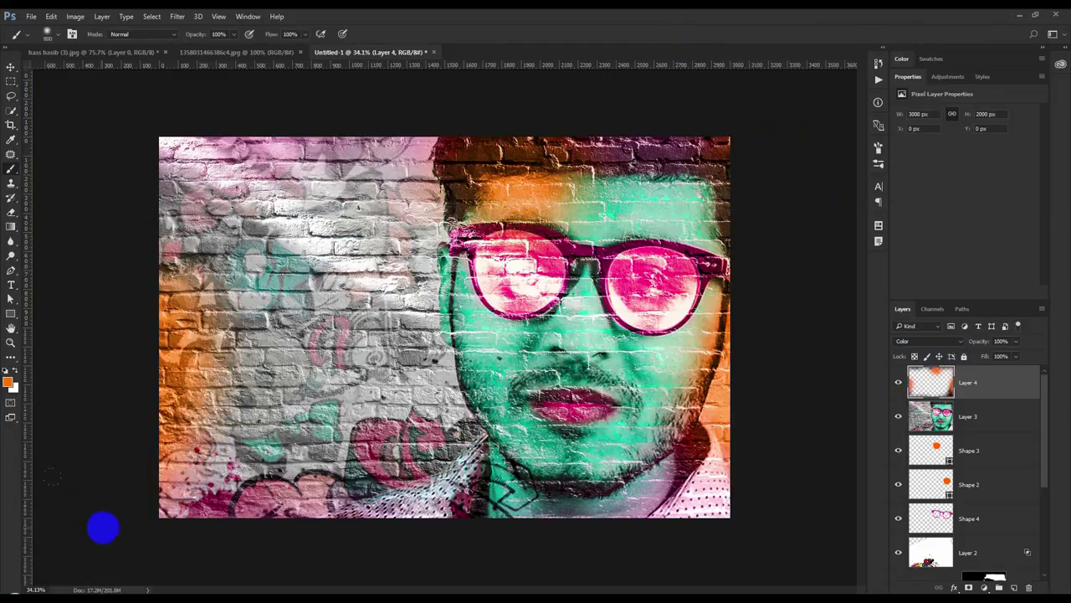
Step: Try a purple stroke along the bottom of the canvas, then undo it
{"action": "left_click", "coordinate": [10, 381]}
{"action": "left_click_drag", "start_coordinate": [871, 134], "coordinate": [871, 94]}
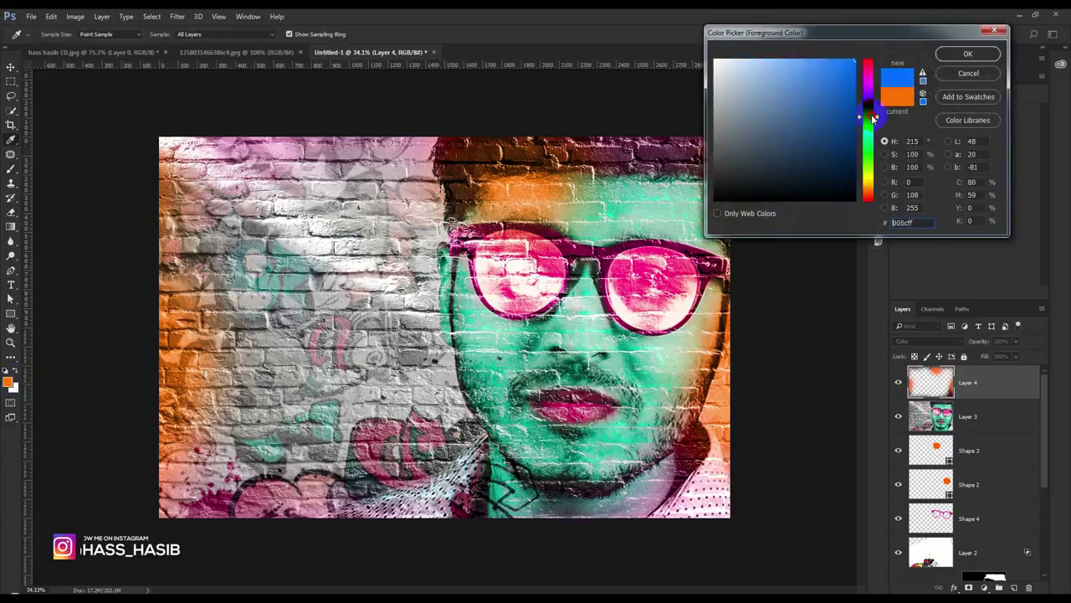
{"action": "key", "text": "Return"}
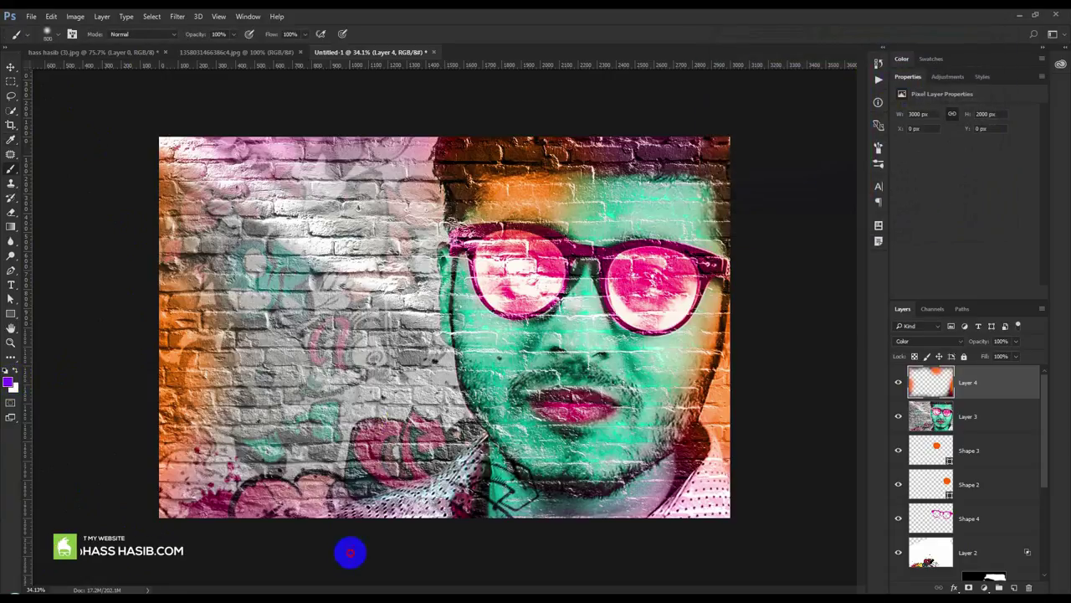
{"action": "left_click_drag", "start_coordinate": [349, 555], "coordinate": [466, 547]}
{"action": "key", "text": "ctrl+z"}
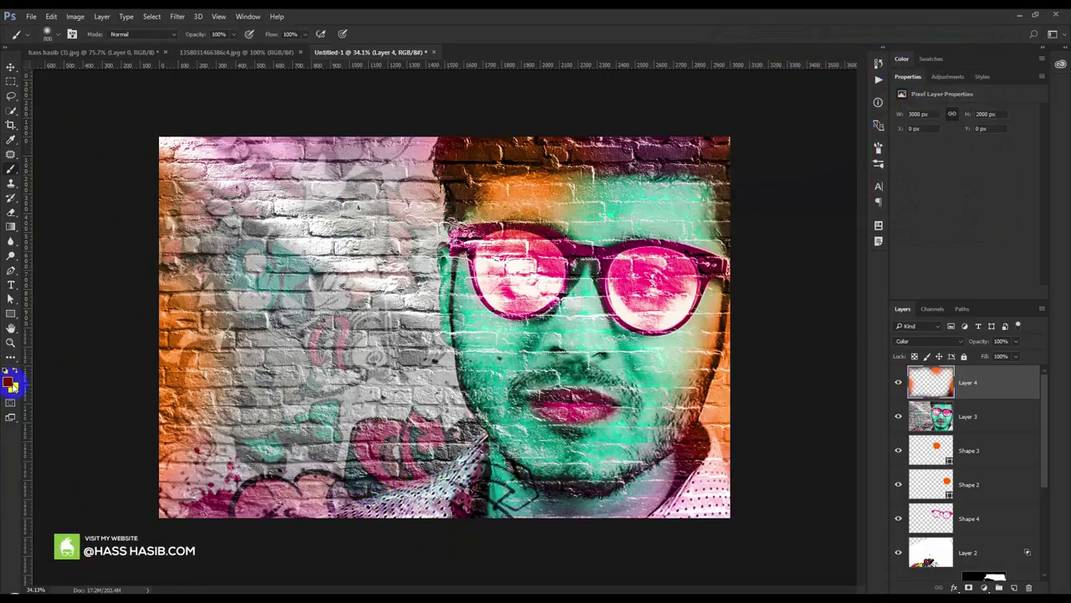
Step: Paint dark purple over the lower-left edge, top-middle bricks and the collar area
{"action": "left_click", "coordinate": [10, 382]}
{"action": "left_click_drag", "start_coordinate": [841, 167], "coordinate": [868, 140]}
{"action": "left_click", "coordinate": [967, 53]}
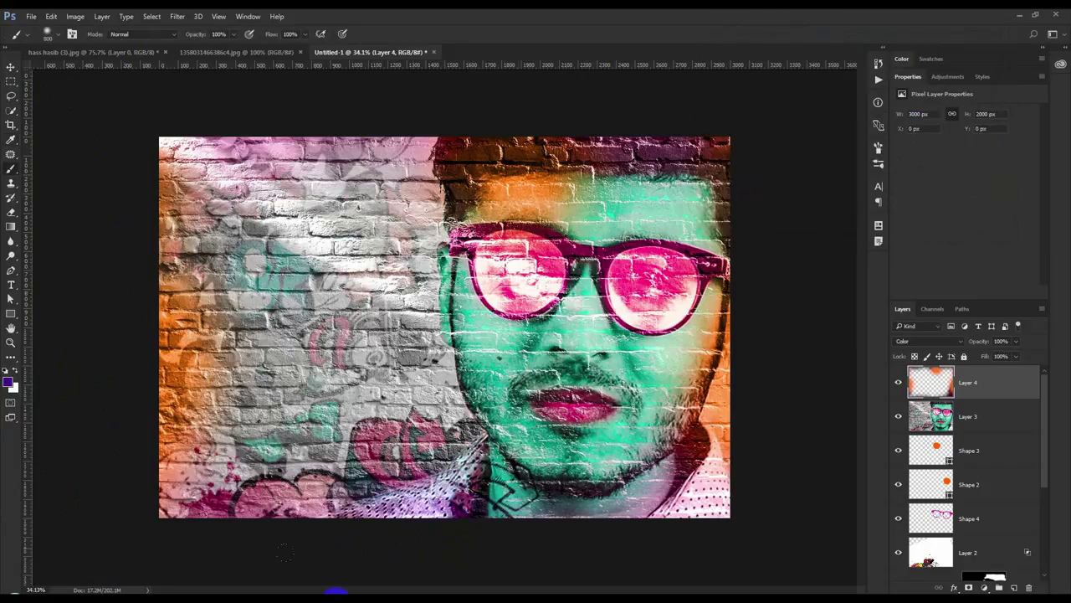
{"action": "left_click_drag", "start_coordinate": [333, 559], "coordinate": [142, 573]}
{"action": "left_click_drag", "start_coordinate": [153, 465], "coordinate": [106, 416]}
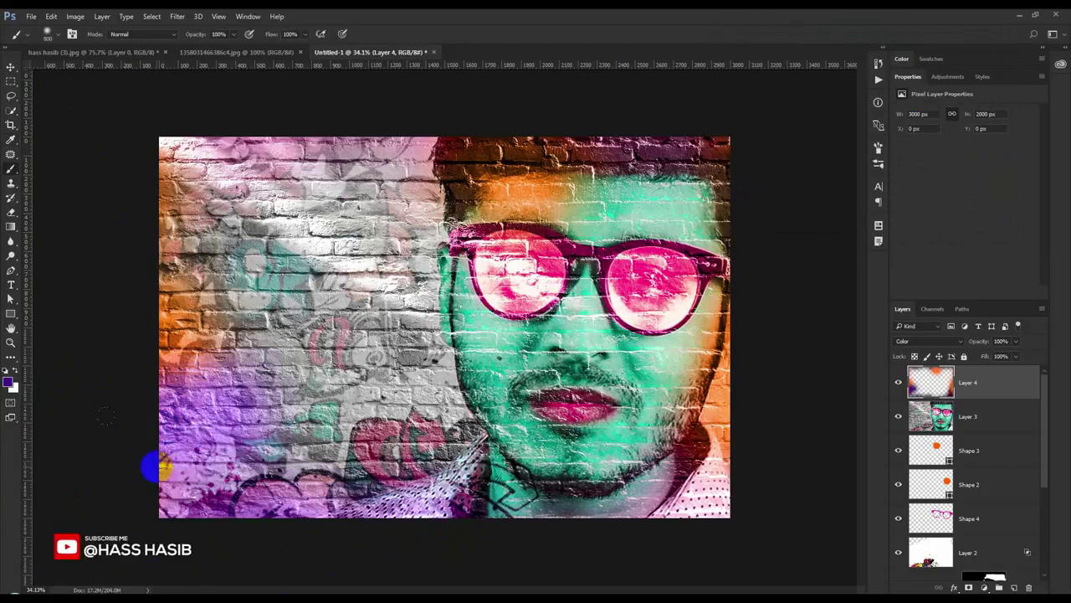
{"action": "key", "text": "ctrl+z"}
{"action": "left_click_drag", "start_coordinate": [459, 205], "coordinate": [615, 106]}
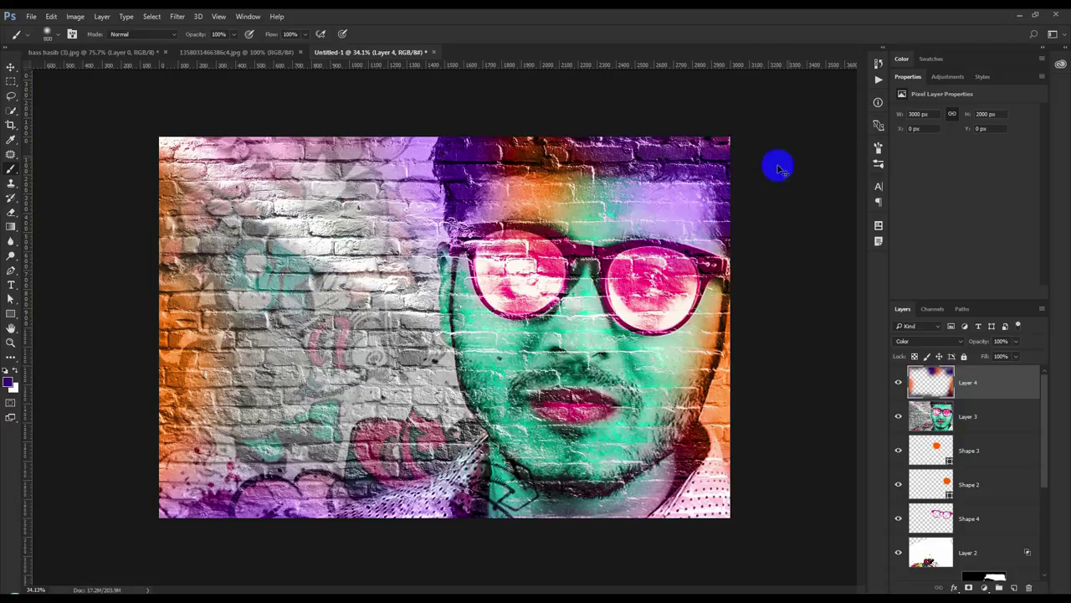
{"action": "left_click", "coordinate": [707, 448]}
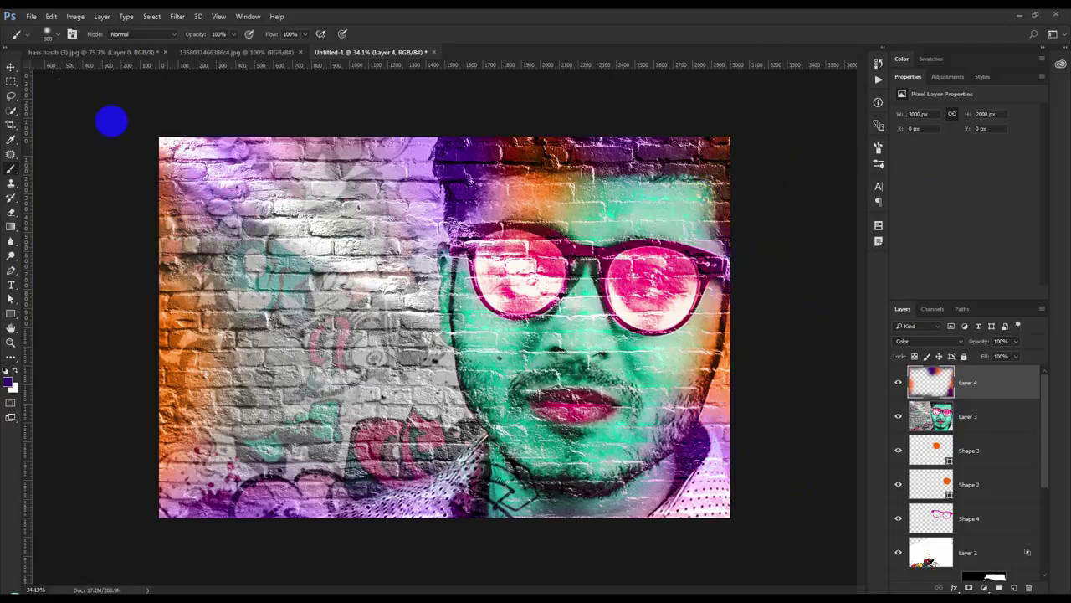
Step: Choose a textured splatter brush from the brush presets
{"action": "right_click", "coordinate": [542, 315]}
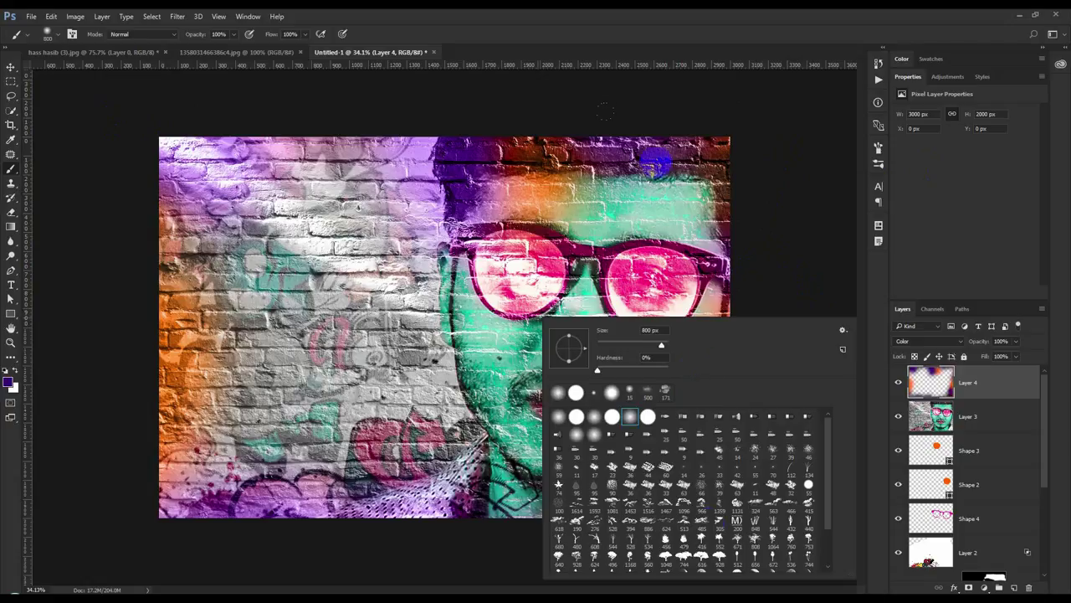
{"action": "scroll", "coordinate": [717, 513], "scroll_direction": "down", "scroll_amount": 3}
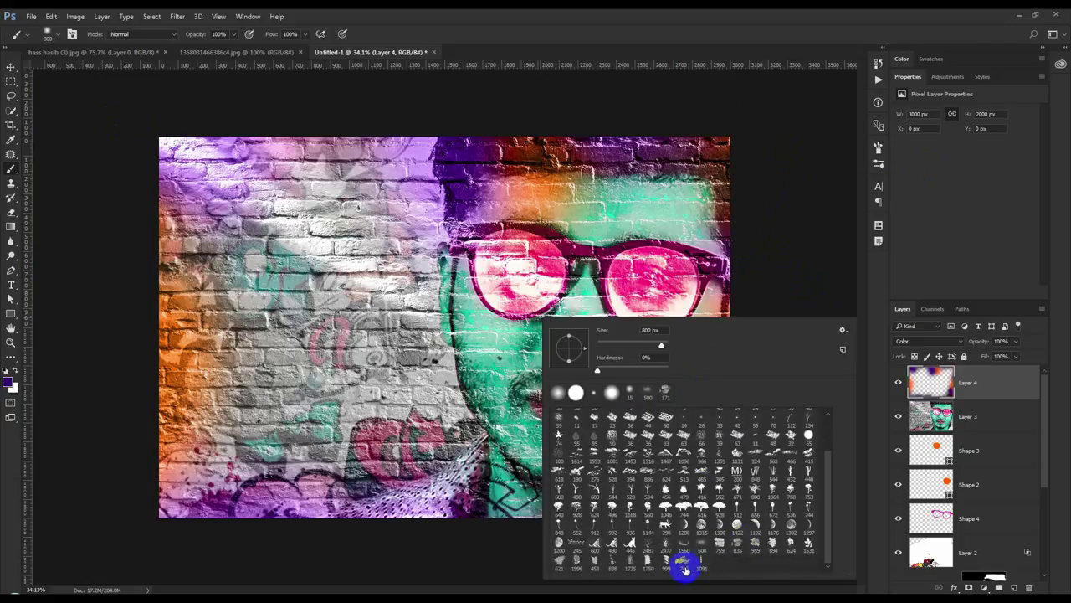
{"action": "left_click", "coordinate": [463, 393]}
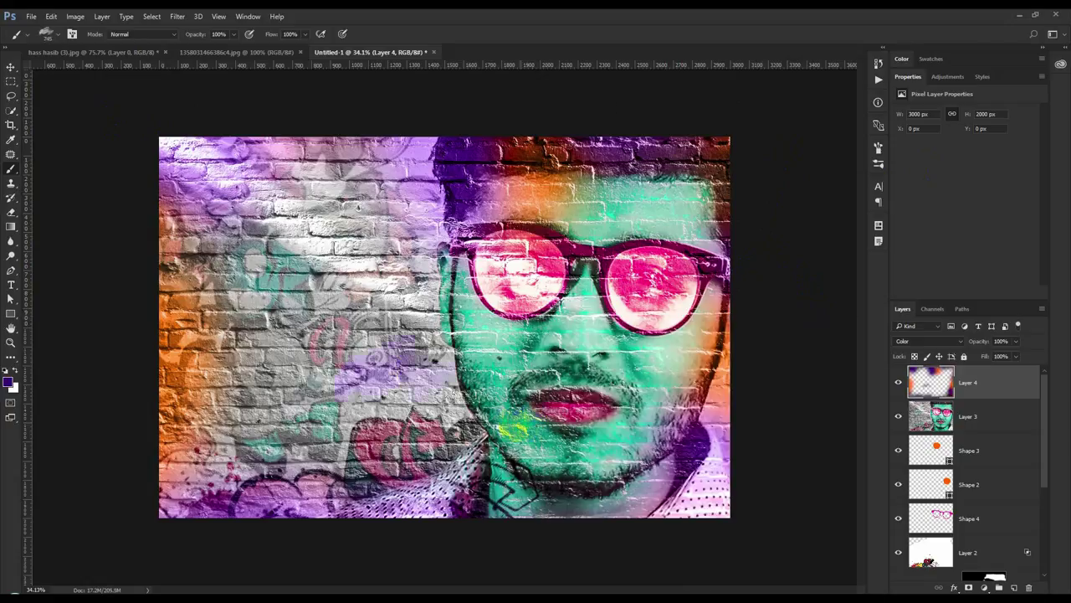
Step: Splatter pink #fb2180 at brush size 1400 over the collar flower and lower-left wall
{"action": "left_click", "coordinate": [9, 381]}
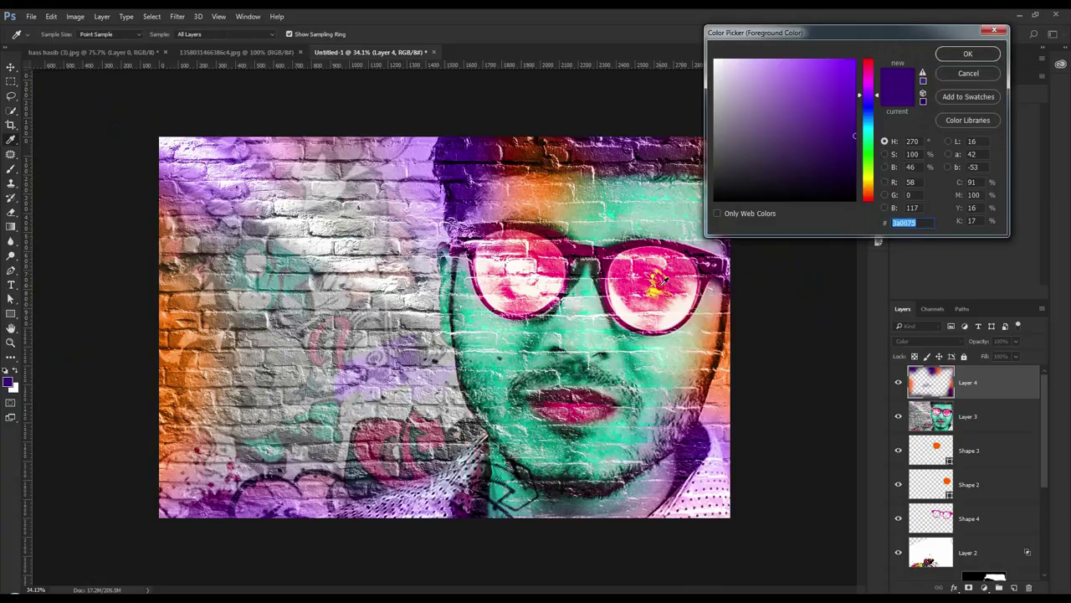
{"action": "type", "text": "fb2180"}
{"action": "left_click", "coordinate": [969, 55]}
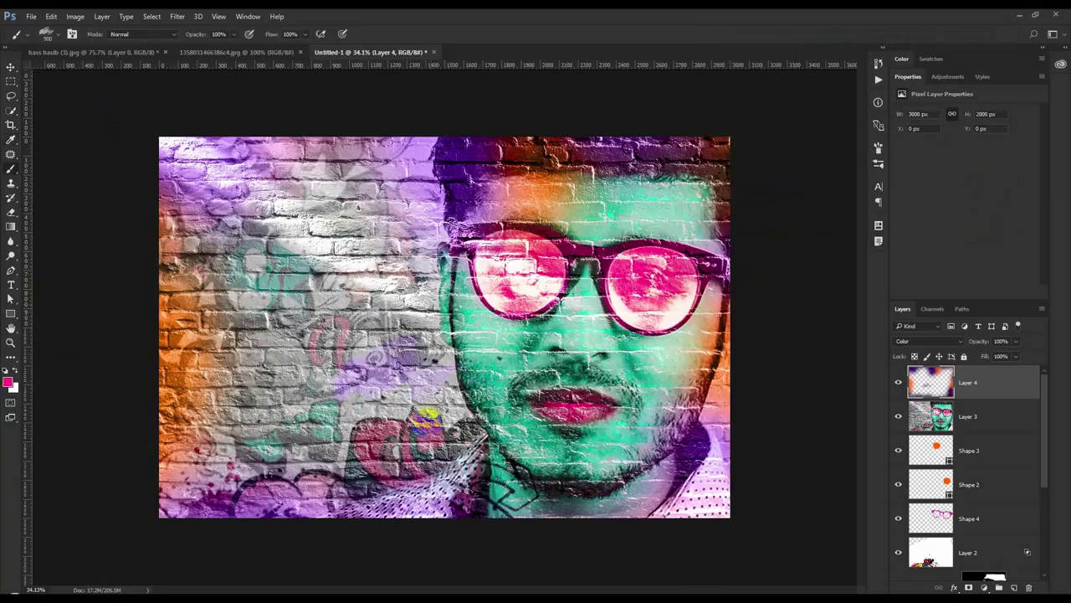
{"action": "key", "text": "bracketright"}
{"action": "key", "text": "bracketright"}
{"action": "left_click", "coordinate": [402, 452]}
{"action": "left_click", "coordinate": [43, 521]}
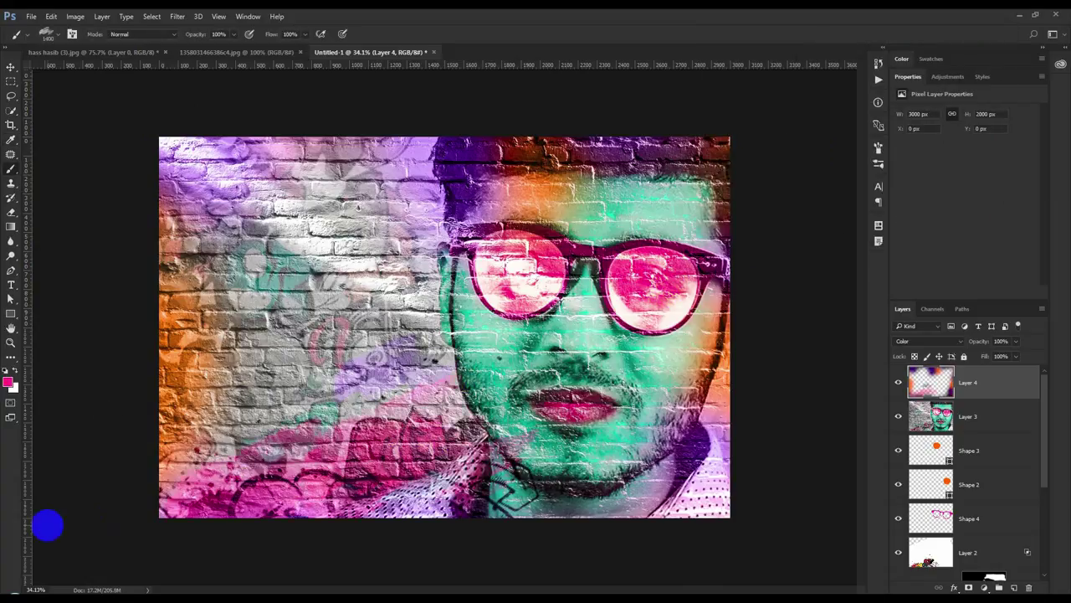
{"action": "left_click", "coordinate": [357, 459]}
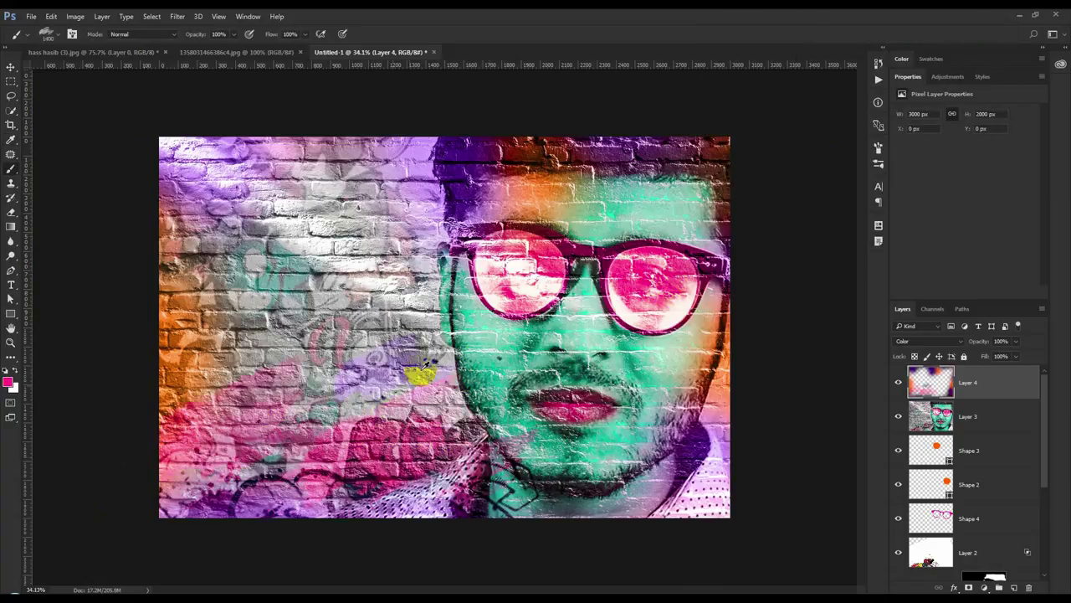
Step: Paint lime green along the lower-right, the bottom and across the top of the canvas
{"action": "right_click", "coordinate": [494, 335]}
{"action": "left_click", "coordinate": [8, 381]}
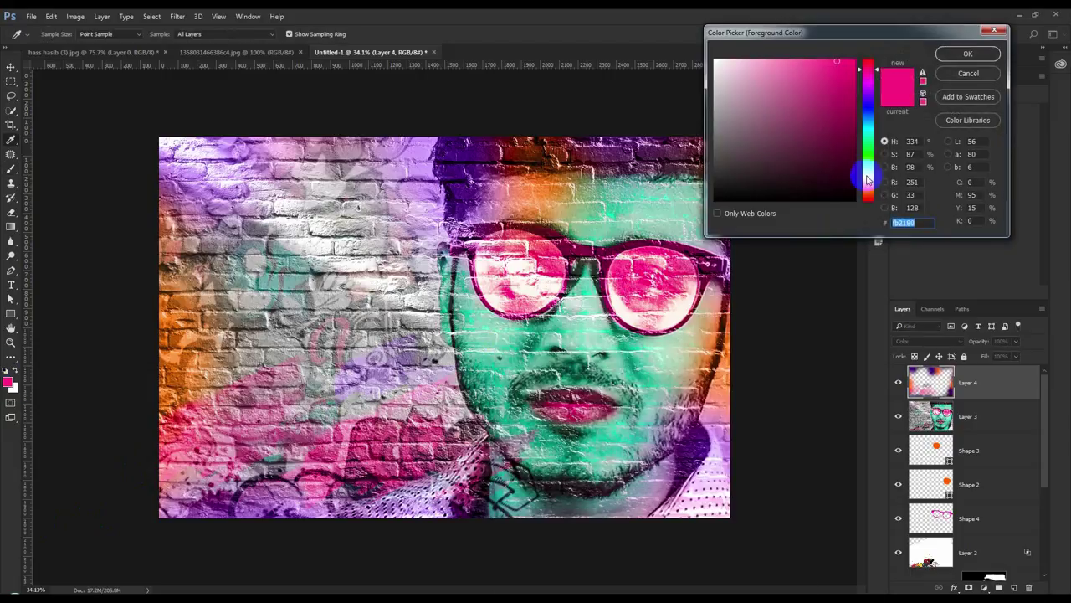
{"action": "left_click", "coordinate": [870, 169]}
{"action": "left_click", "coordinate": [967, 54]}
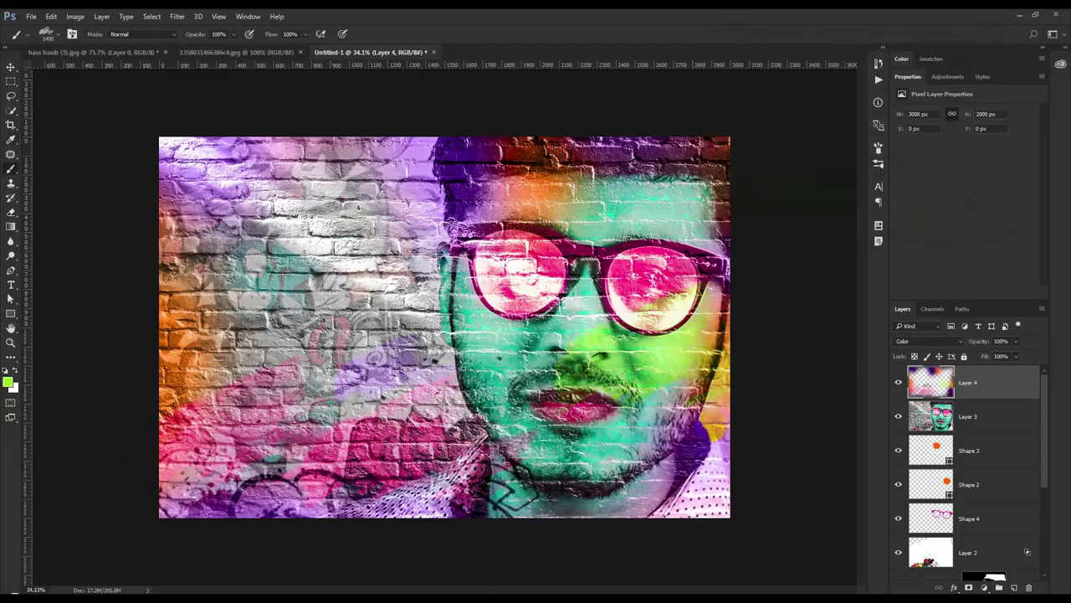
{"action": "left_click_drag", "start_coordinate": [702, 446], "coordinate": [322, 580]}
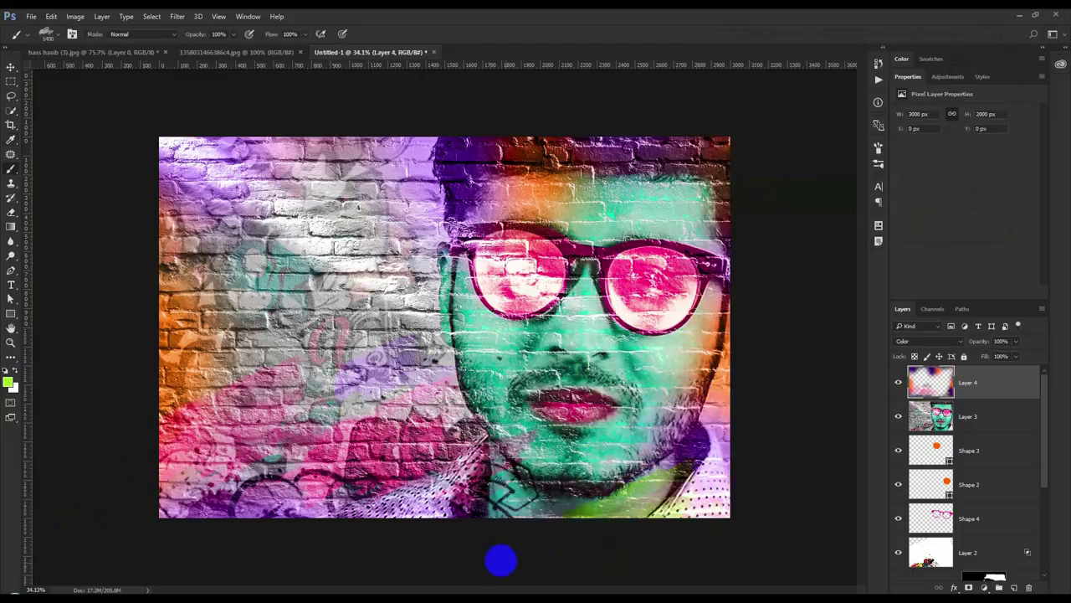
{"action": "left_click_drag", "start_coordinate": [502, 155], "coordinate": [377, 172]}
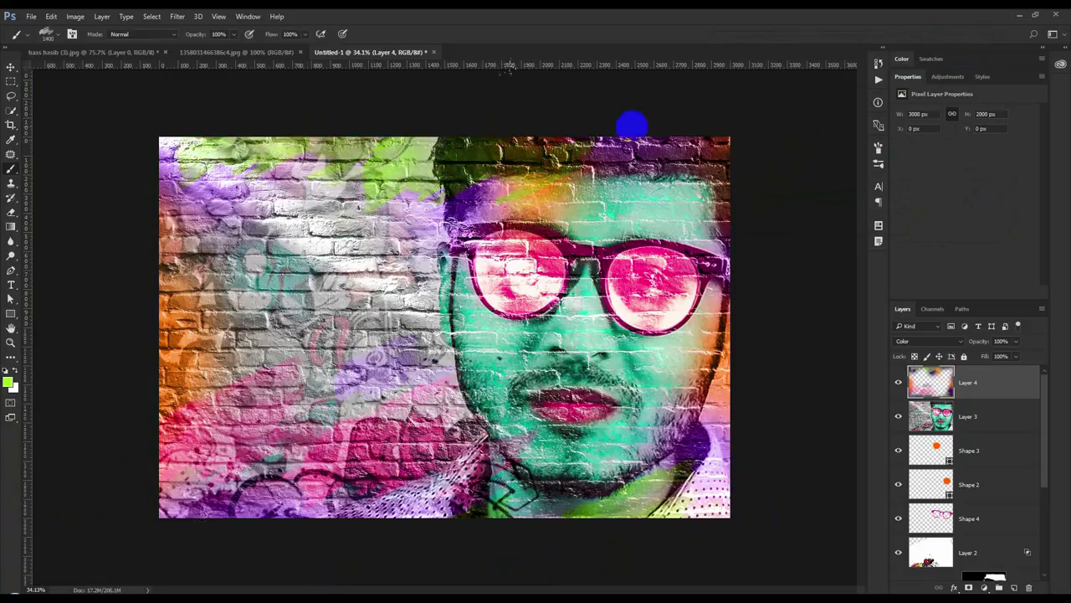
Step: Adjust the brush and set the paint colour to cyan for the upper-left wash
{"action": "right_click", "coordinate": [452, 204]}
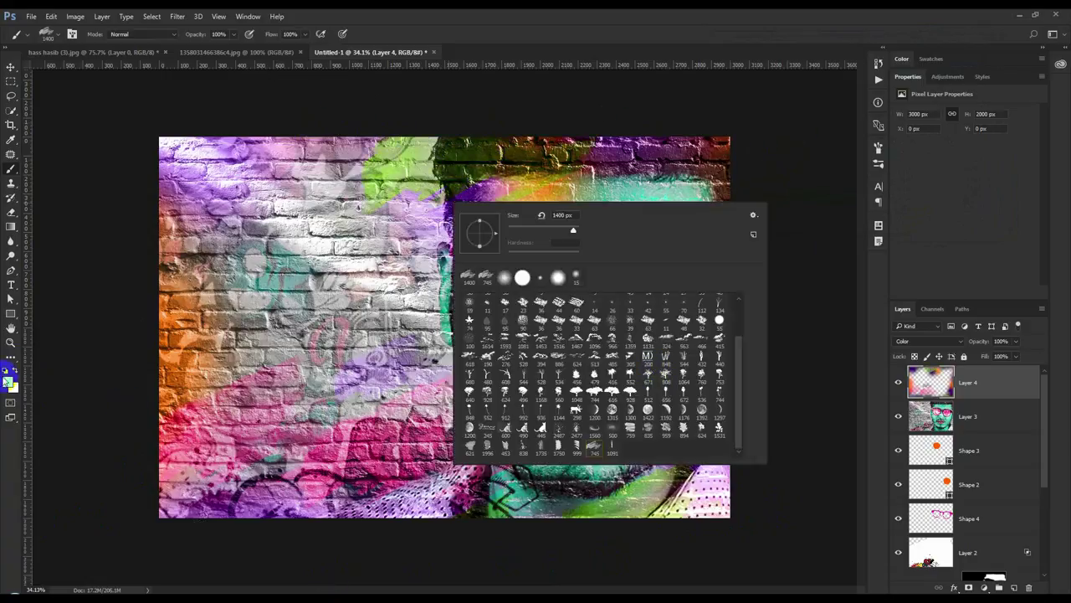
{"action": "left_click", "coordinate": [10, 383]}
{"action": "left_click_drag", "start_coordinate": [870, 172], "coordinate": [871, 130]}
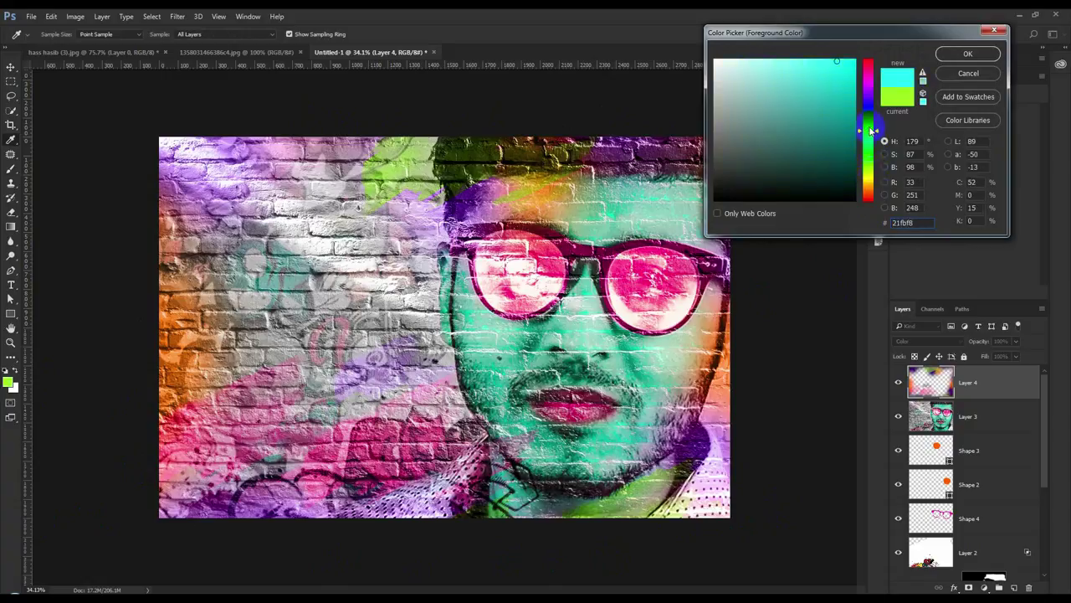
{"action": "left_click", "coordinate": [951, 54]}
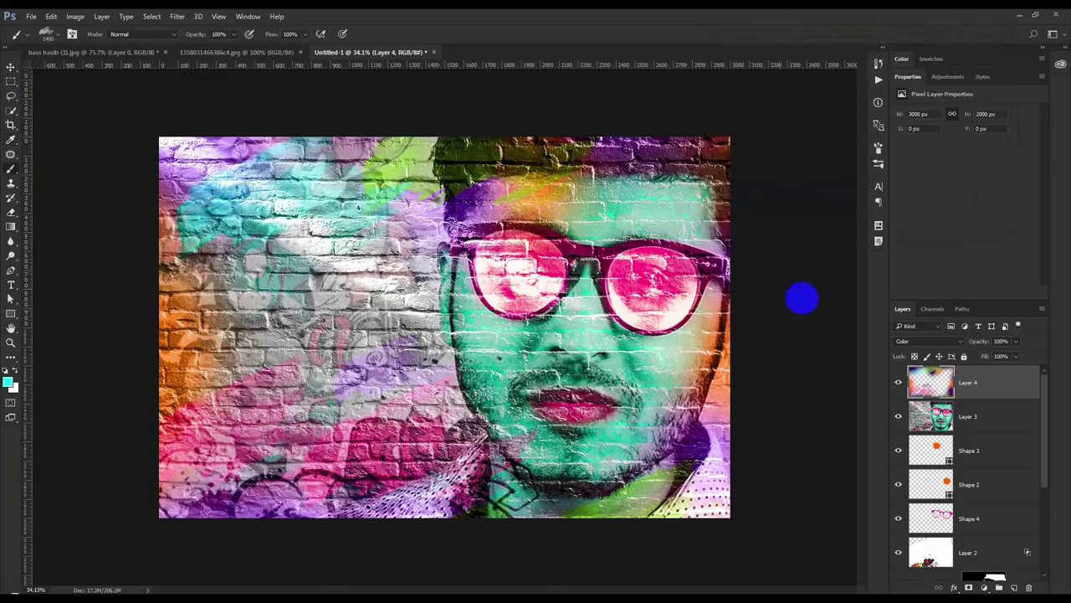
{"action": "left_click", "coordinate": [19, 67]}
{"action": "scroll", "coordinate": [441, 345], "scroll_direction": "up", "scroll_amount": 1}
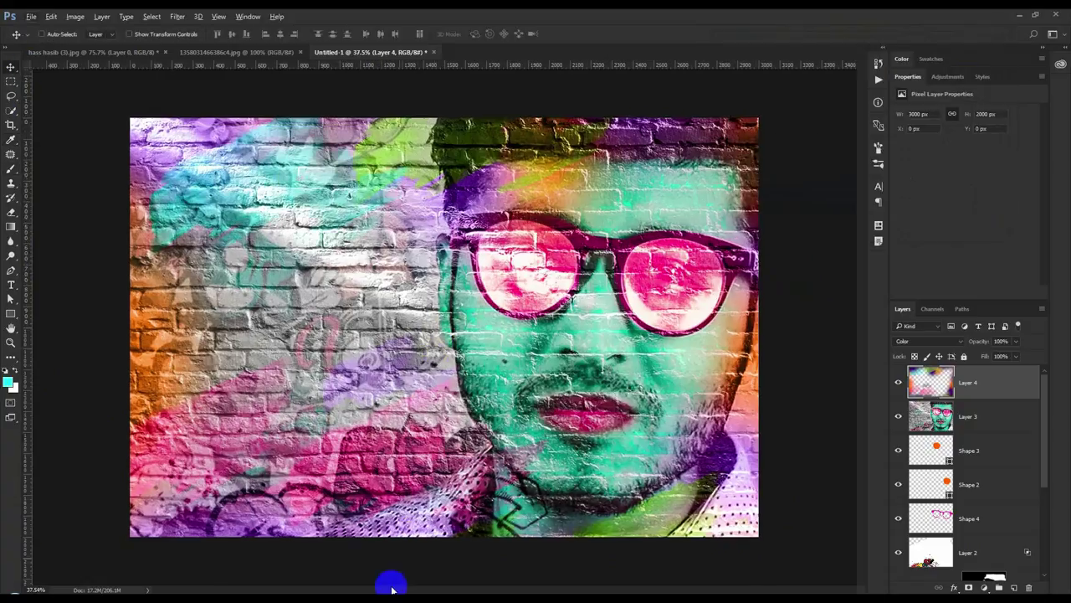
Step: Place the LA Ink Stains cover image and scale it over the left wall
{"action": "mouse_move", "coordinate": [391, 588]}
{"action": "left_click", "coordinate": [376, 545]}
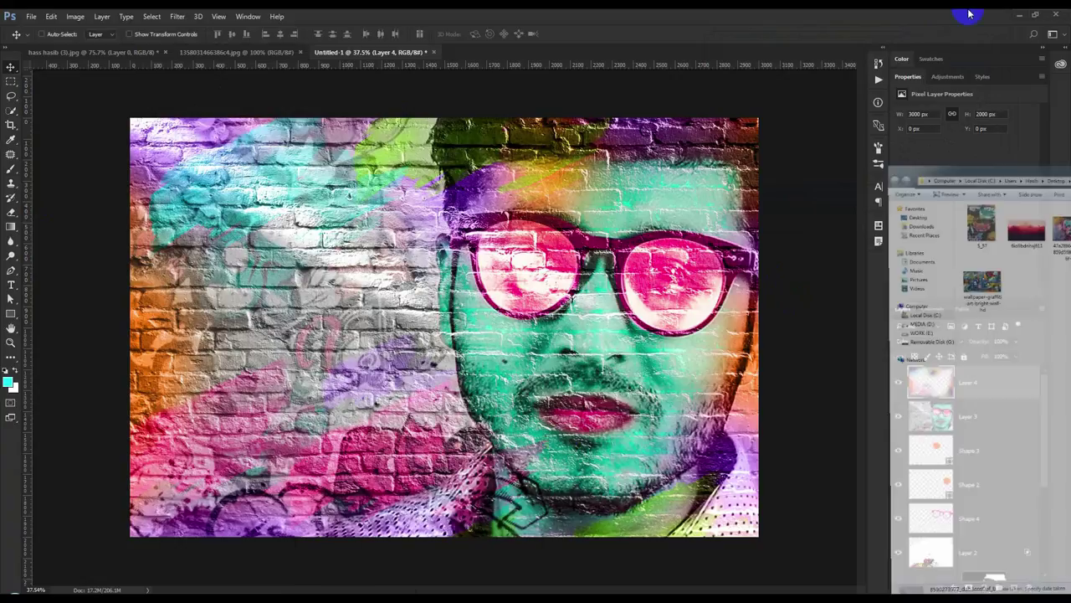
{"action": "left_click", "coordinate": [969, 14]}
{"action": "left_click_drag", "start_coordinate": [237, 356], "coordinate": [395, 353]}
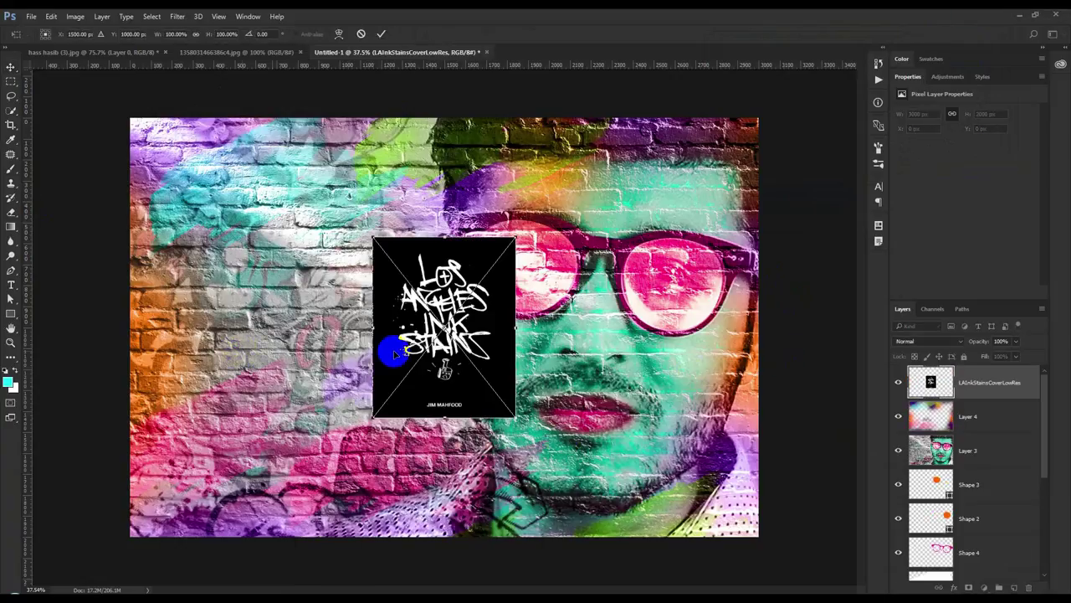
{"action": "left_click", "coordinate": [943, 339]}
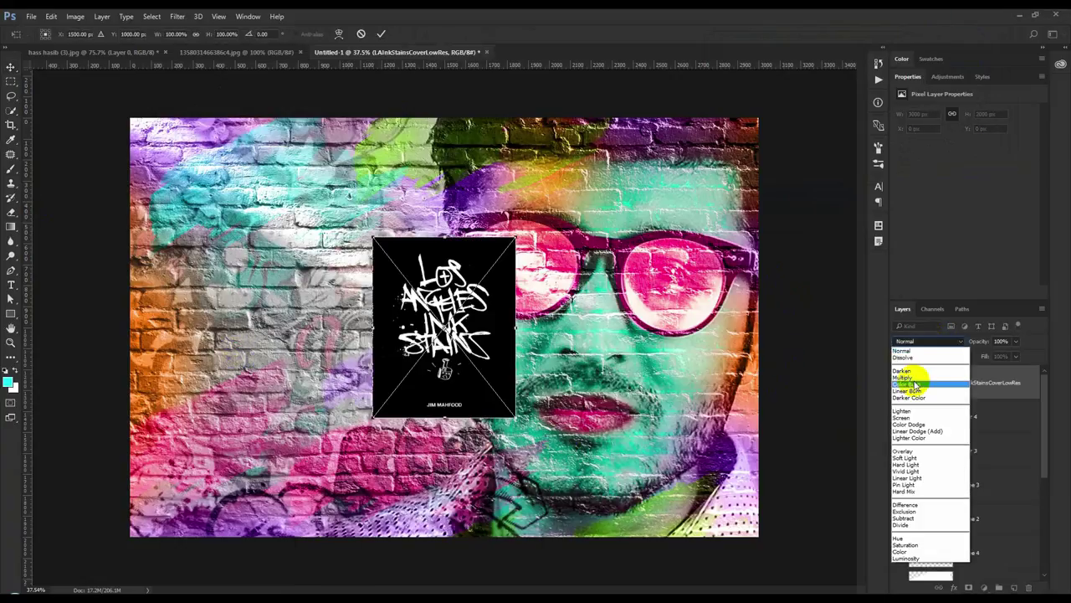
{"action": "left_click", "coordinate": [904, 417]}
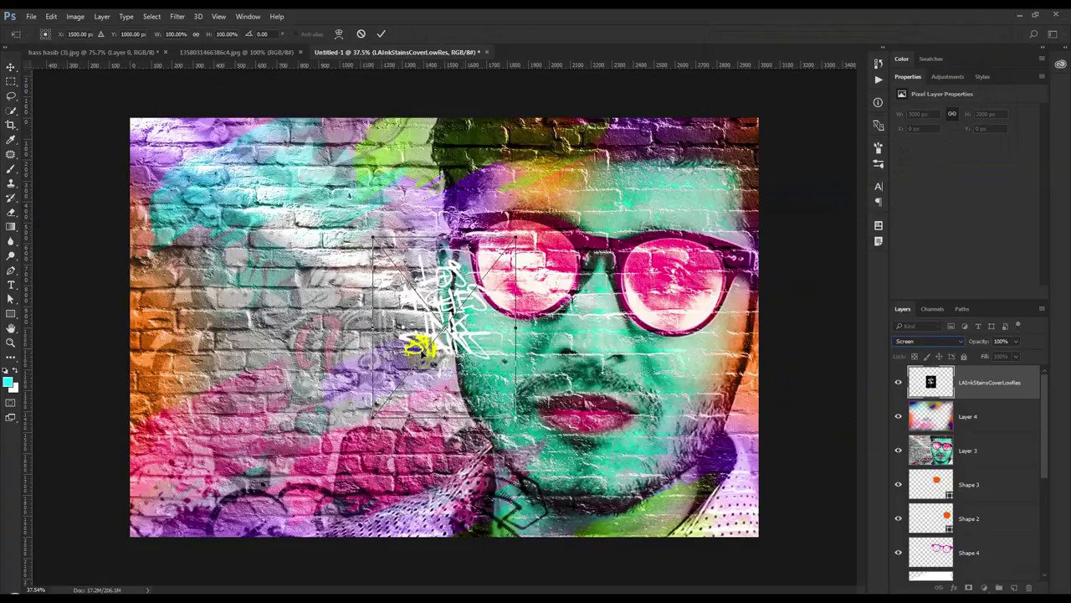
{"action": "left_click_drag", "start_coordinate": [460, 343], "coordinate": [335, 344]}
{"action": "left_click_drag", "start_coordinate": [387, 412], "coordinate": [392, 414]}
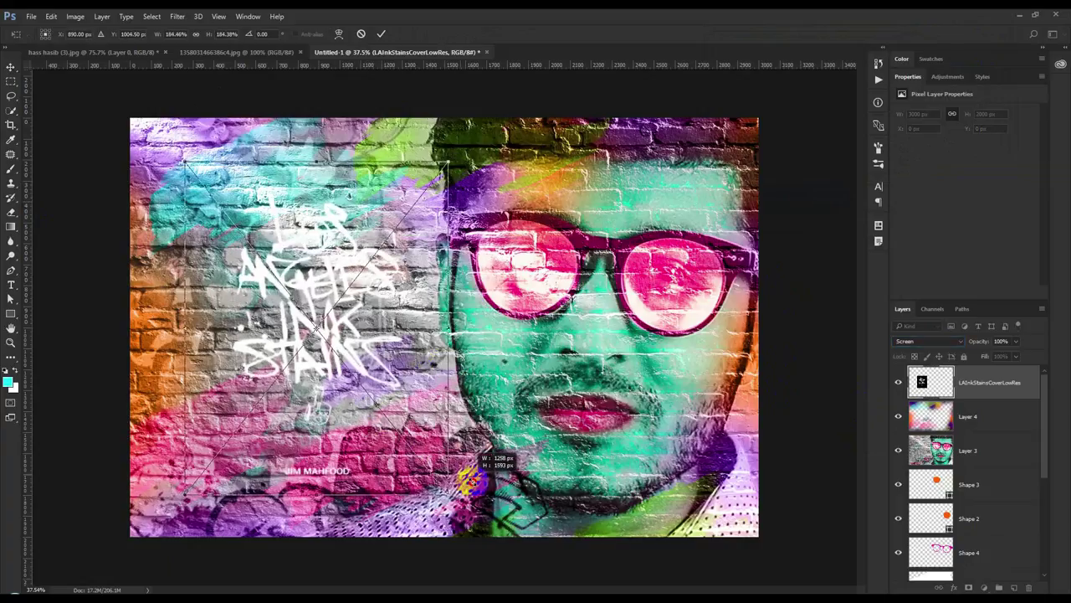
{"action": "key", "text": "Return"}
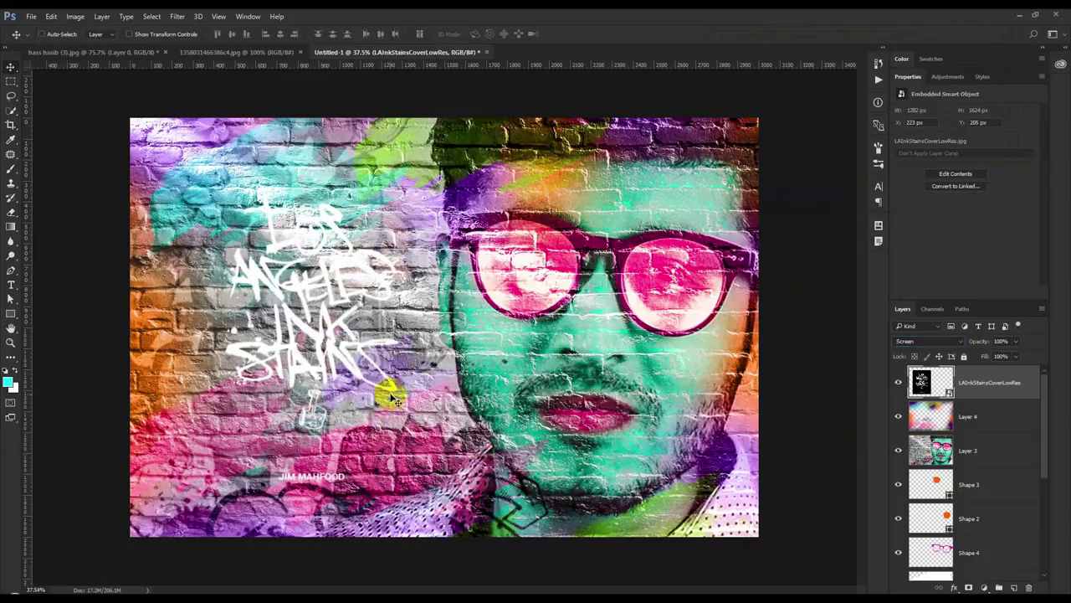
Step: Invert the lettering, set its layer to Multiply, and rasterize it
{"action": "key", "text": "ctrl+f"}
{"action": "left_click", "coordinate": [929, 341]}
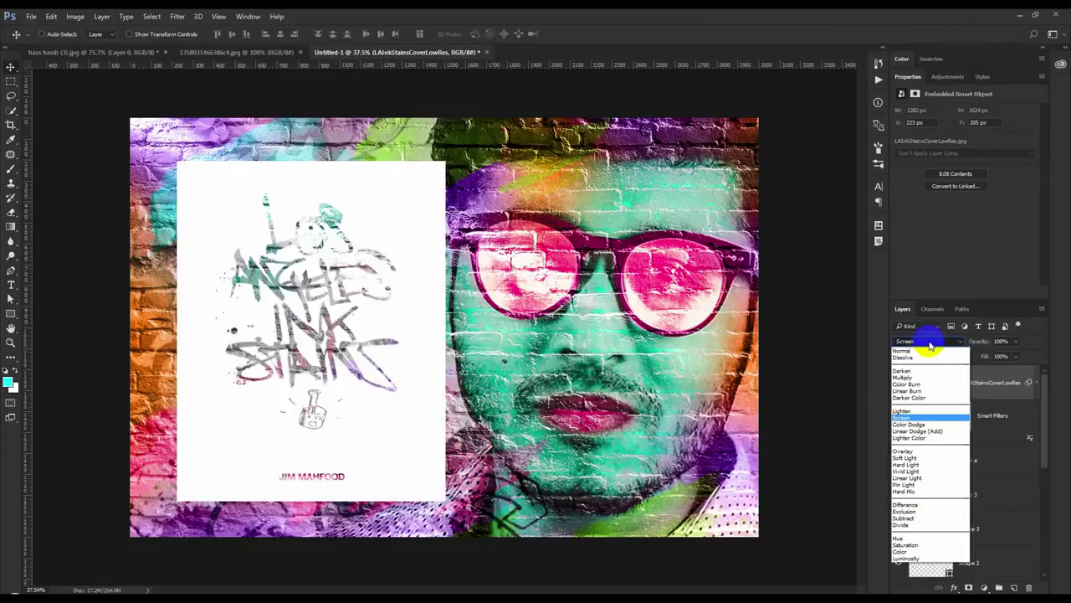
{"action": "left_click", "coordinate": [912, 377]}
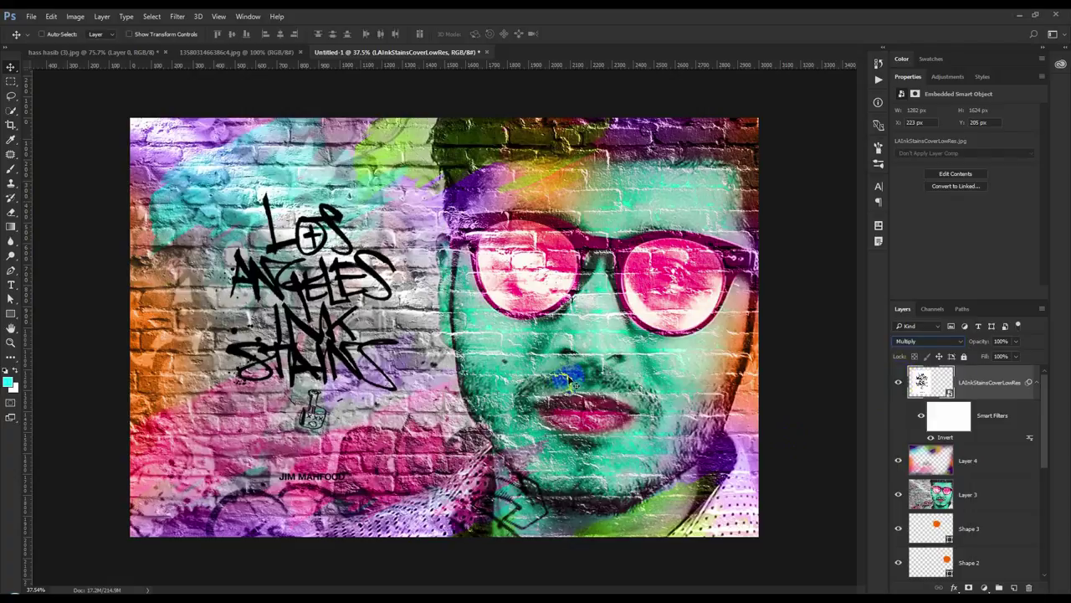
{"action": "right_click", "coordinate": [981, 408]}
{"action": "left_click", "coordinate": [887, 261]}
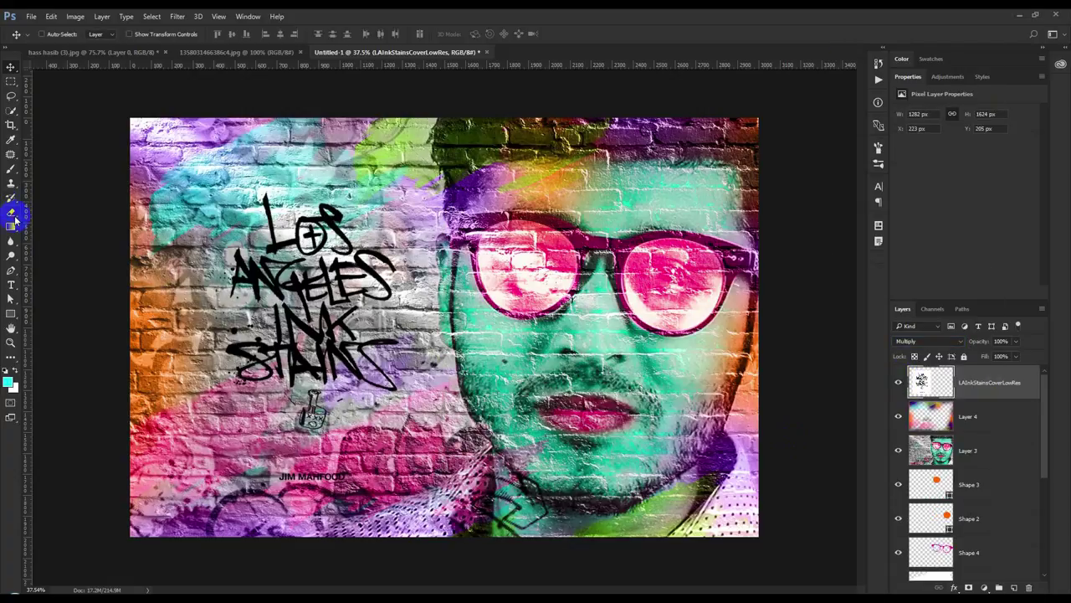
Step: Erase the artist credit, then reposition and enlarge the lettering on the left wall
{"action": "left_click", "coordinate": [13, 213]}
{"action": "right_click", "coordinate": [377, 470]}
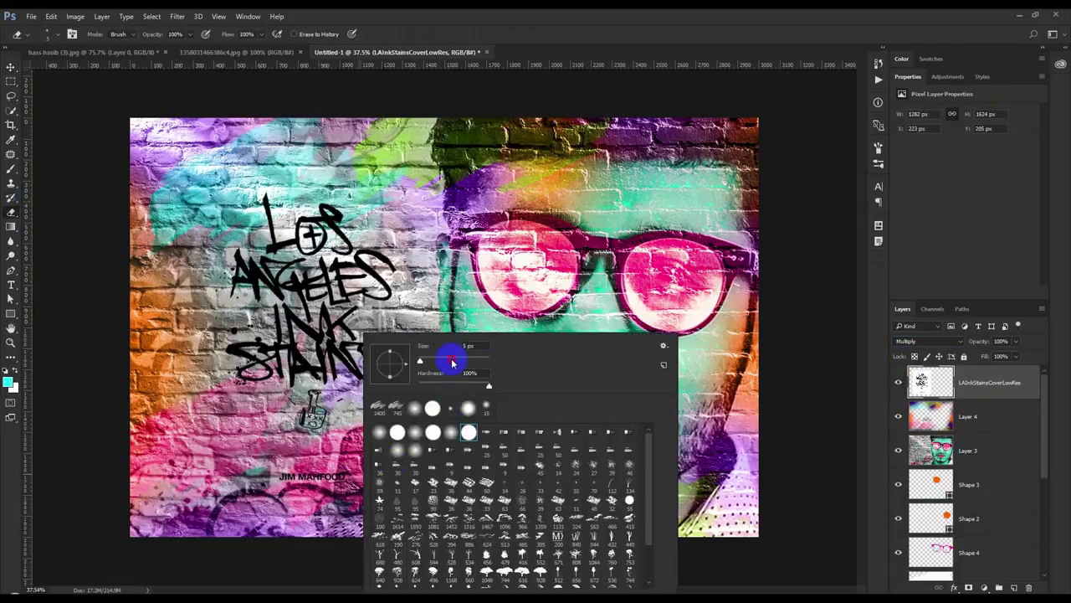
{"action": "left_click_drag", "start_coordinate": [356, 470], "coordinate": [270, 478]}
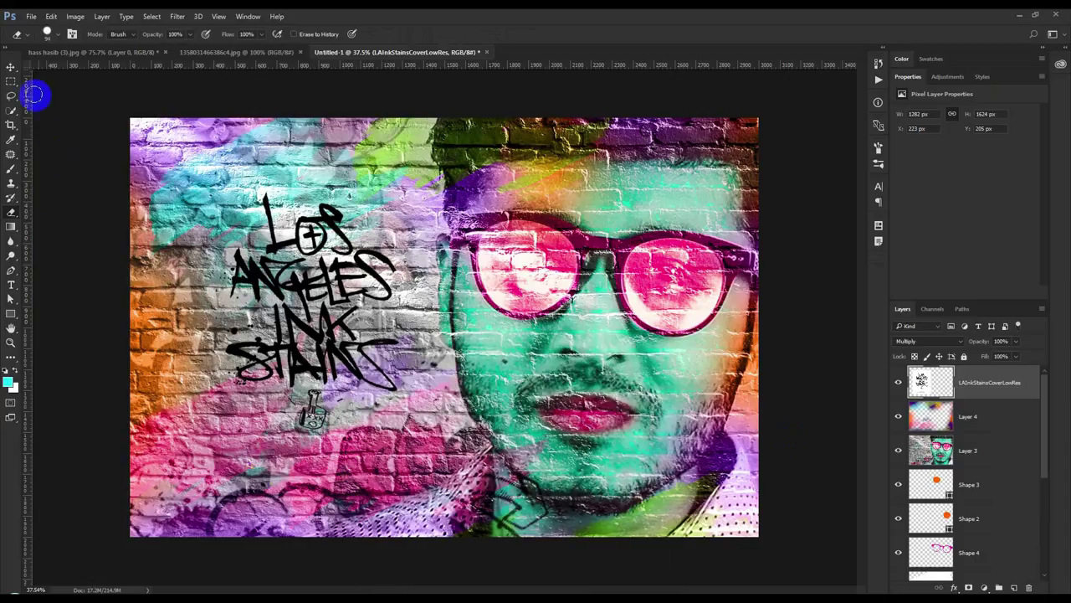
{"action": "left_click", "coordinate": [11, 66]}
{"action": "left_click_drag", "start_coordinate": [351, 301], "coordinate": [449, 310]}
{"action": "mouse_move", "coordinate": [402, 201]}
{"action": "left_mouse_down"}
{"action": "mouse_move", "coordinate": [439, 176]}
{"action": "mouse_move", "coordinate": [354, 289]}
{"action": "left_mouse_up"}
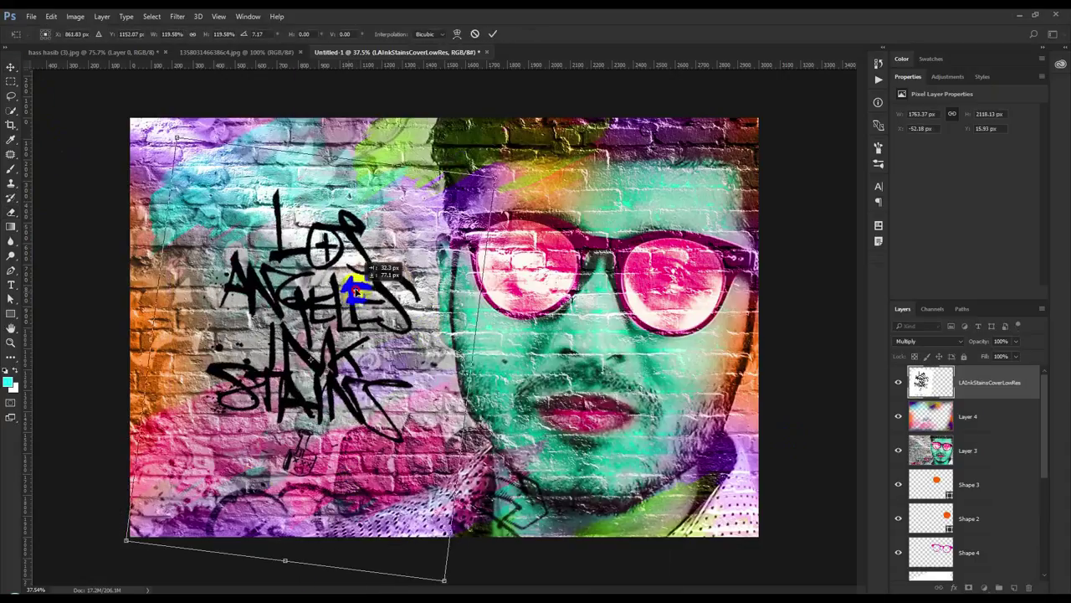
{"action": "key", "text": "Return"}
Step: Use Blend If Underlying Layer so bricks show through, then nudge the lettering down
{"action": "double_click", "coordinate": [1028, 390]}
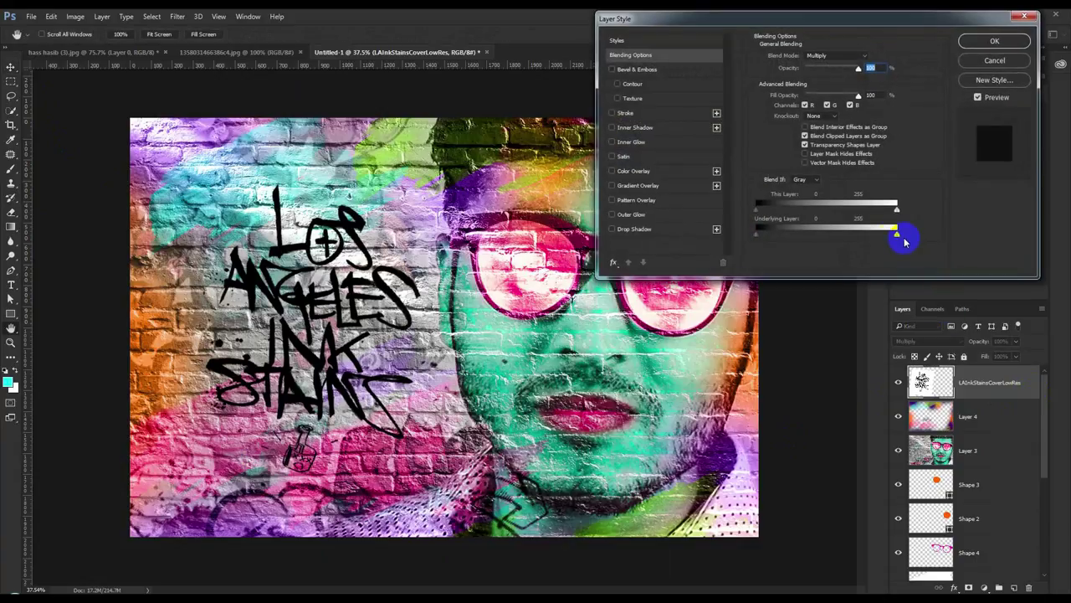
{"action": "left_click_drag", "start_coordinate": [894, 235], "coordinate": [836, 236]}
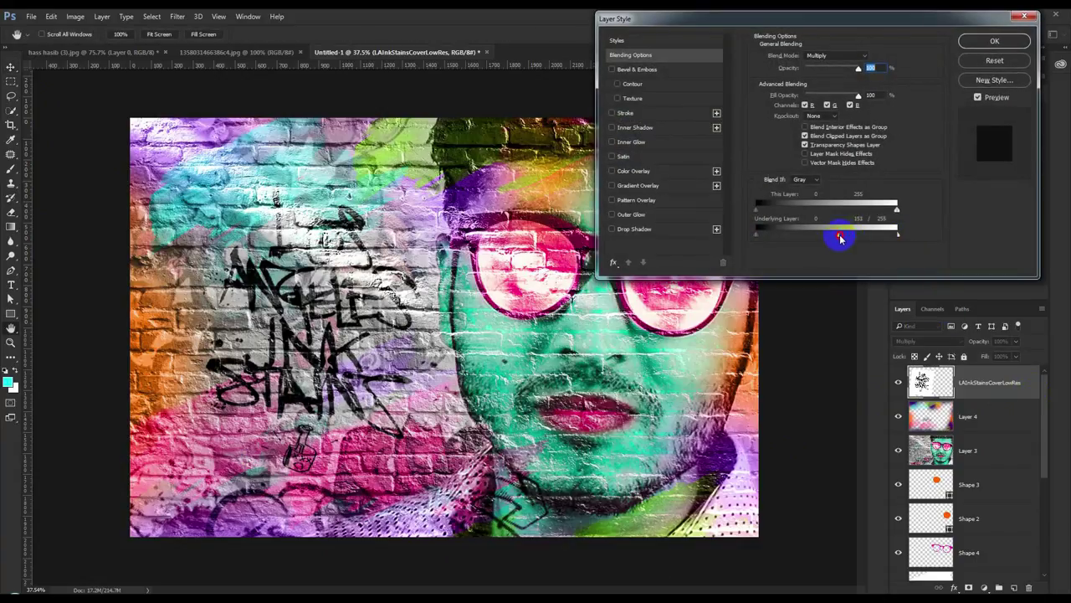
{"action": "left_click", "coordinate": [992, 44]}
{"action": "key", "text": "v"}
{"action": "left_click_drag", "start_coordinate": [583, 315], "coordinate": [576, 335]}
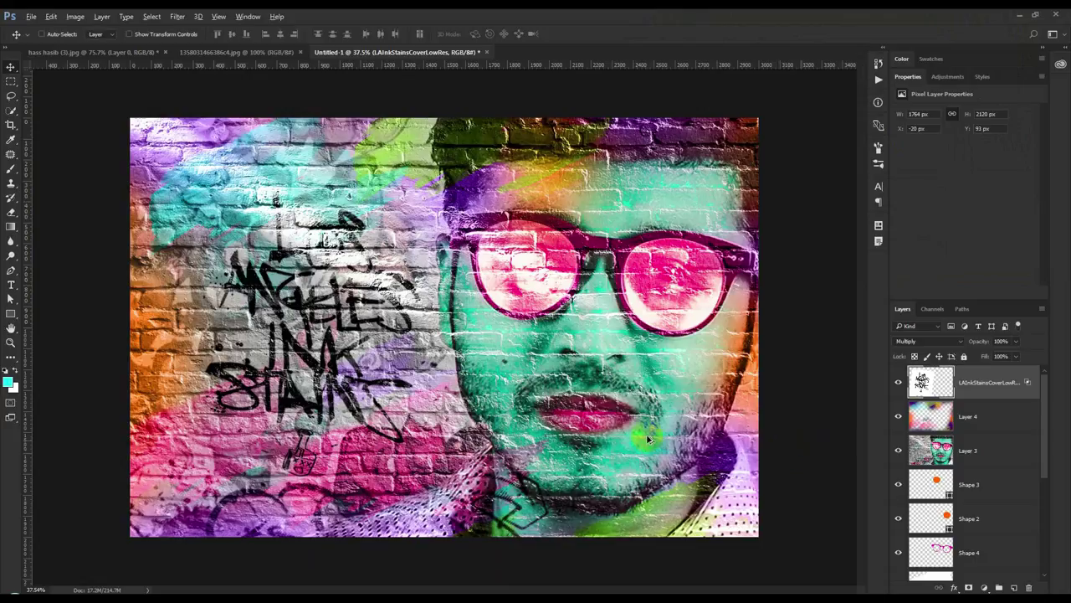
{"action": "key", "text": "ctrl+minus"}
Step: Stamp visible into Layer 5; apply Camera Raw: Clarity +19, Contrast −12, Blacks +15, Dehaze +50
{"action": "key", "text": "ctrl+alt+shift+e"}
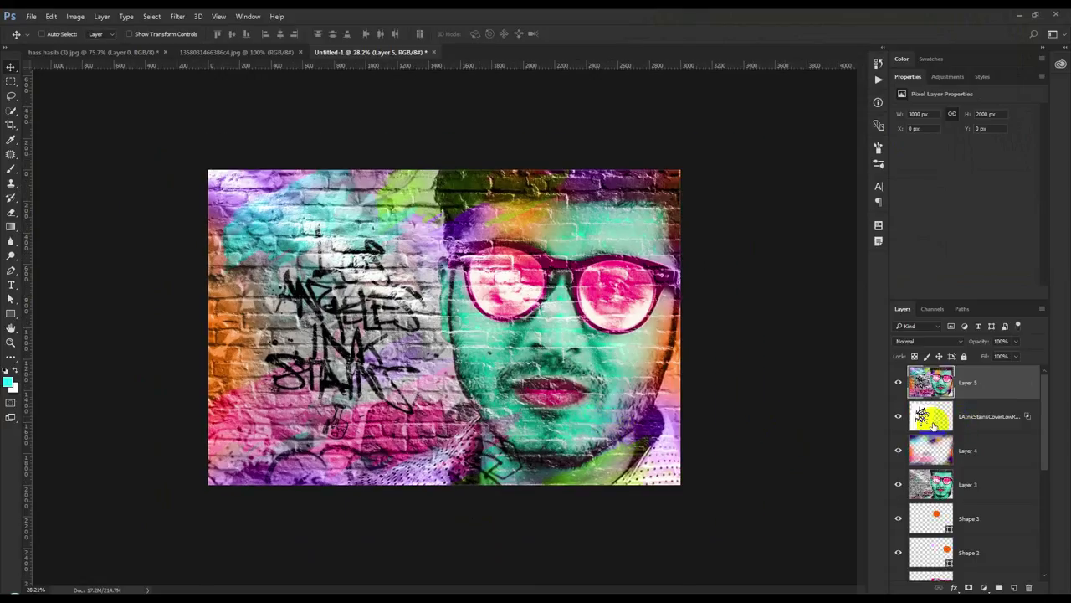
{"action": "key", "text": "ctrl+0"}
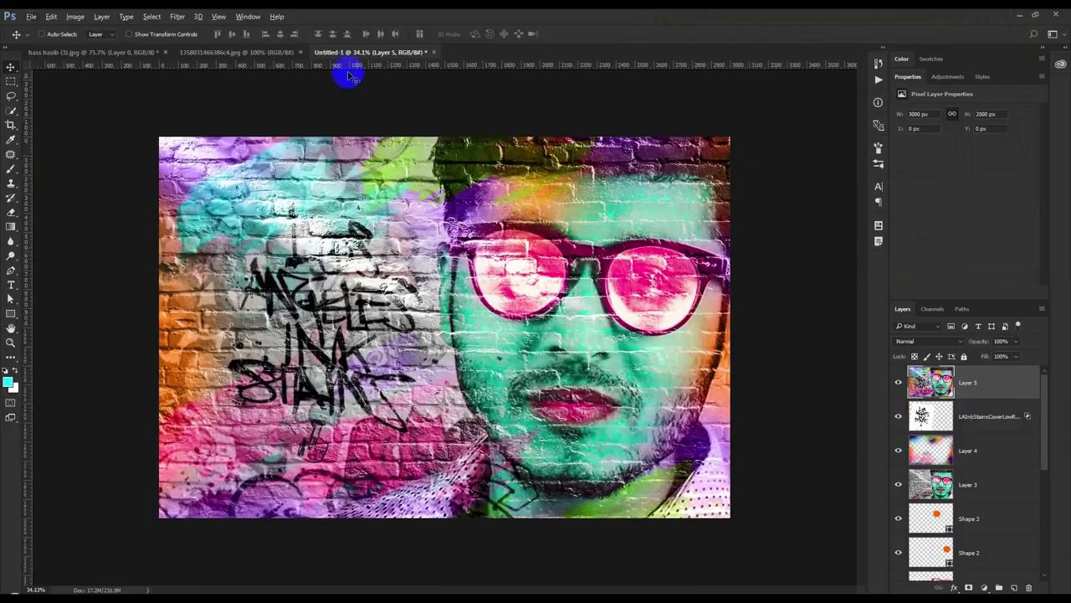
{"action": "left_click", "coordinate": [179, 17]}
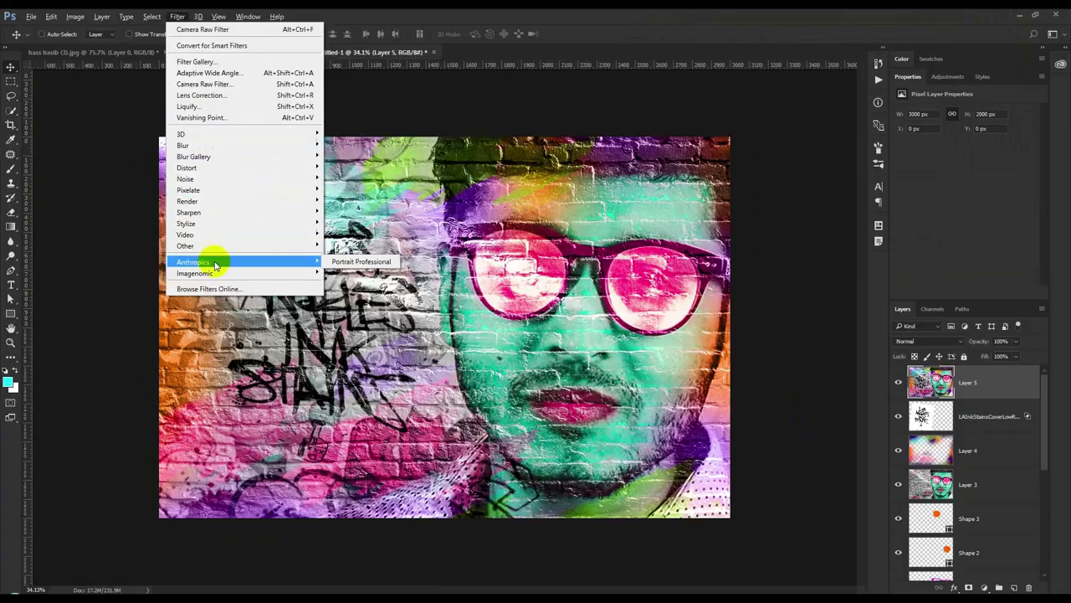
{"action": "left_click", "coordinate": [205, 83]}
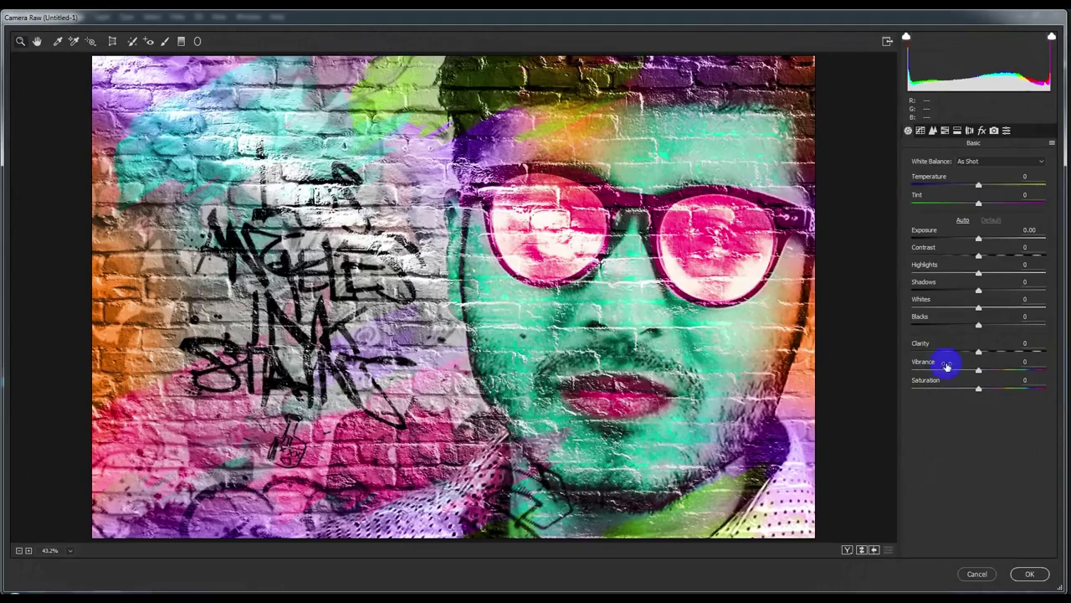
{"action": "mouse_move", "coordinate": [986, 355]}
{"action": "left_mouse_down"}
{"action": "mouse_move", "coordinate": [1008, 352]}
{"action": "mouse_move", "coordinate": [954, 349]}
{"action": "mouse_move", "coordinate": [1032, 349]}
{"action": "mouse_move", "coordinate": [991, 353]}
{"action": "left_mouse_up"}
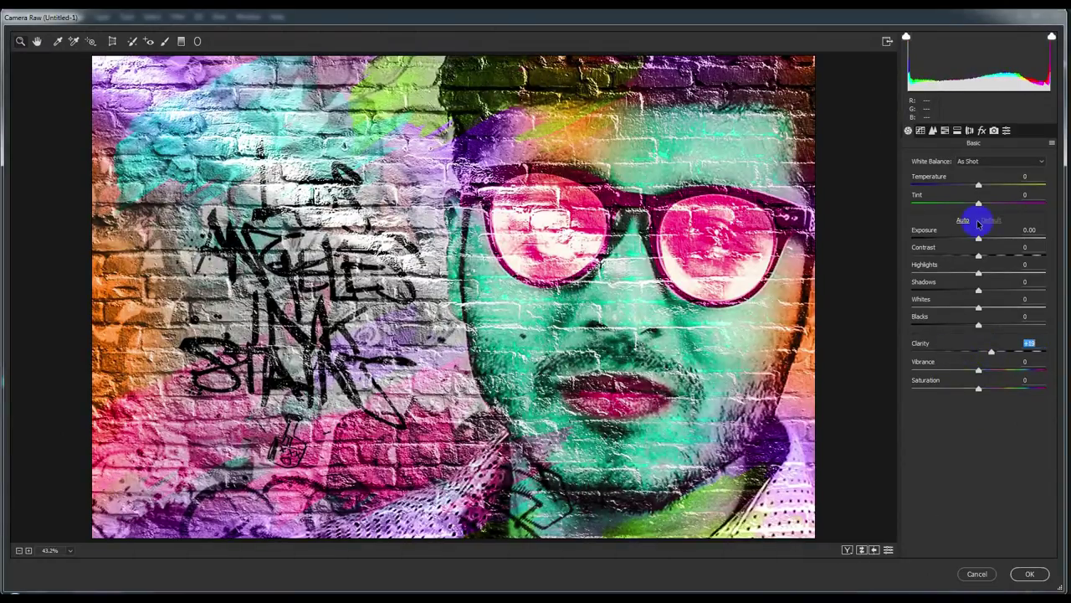
{"action": "mouse_move", "coordinate": [980, 256]}
{"action": "left_mouse_down"}
{"action": "mouse_move", "coordinate": [997, 254]}
{"action": "mouse_move", "coordinate": [958, 258]}
{"action": "left_mouse_up"}
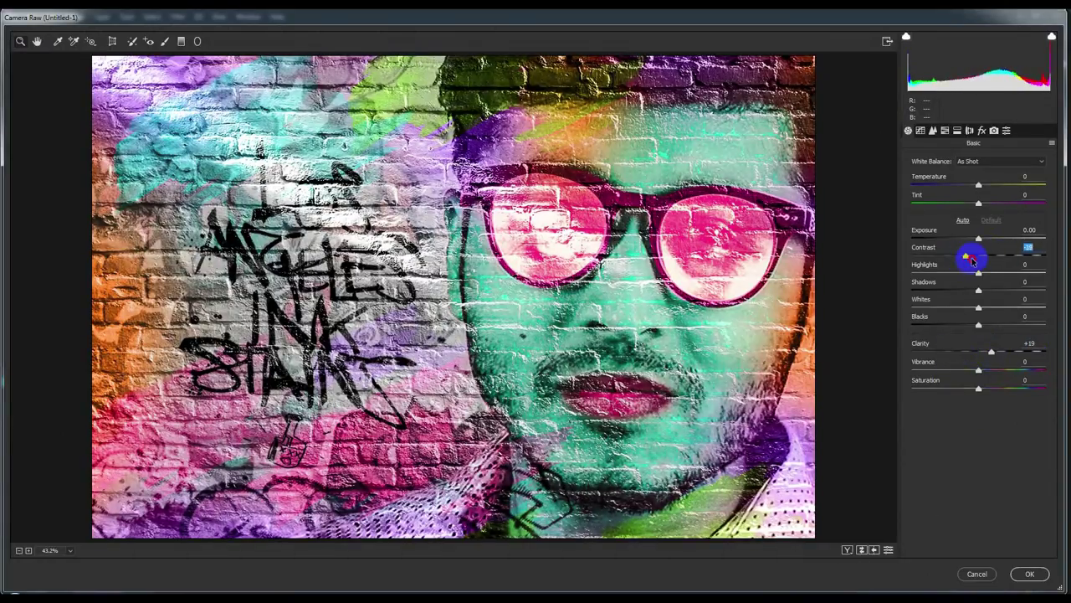
{"action": "mouse_move", "coordinate": [988, 326]}
{"action": "left_mouse_down"}
{"action": "mouse_move", "coordinate": [939, 328]}
{"action": "mouse_move", "coordinate": [1006, 328]}
{"action": "left_mouse_up"}
{"action": "left_click", "coordinate": [983, 130]}
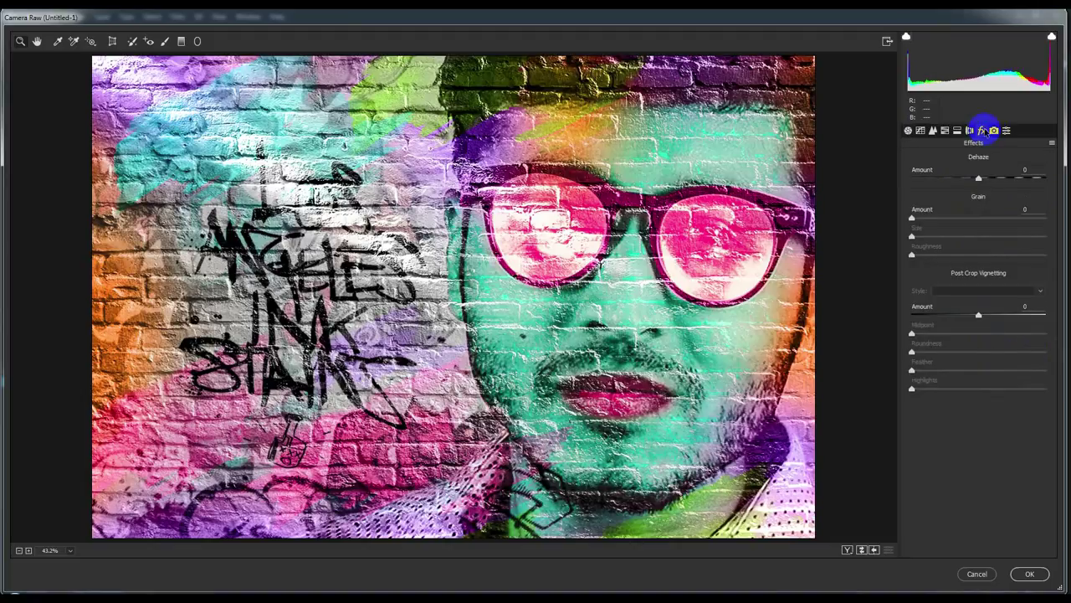
{"action": "mouse_move", "coordinate": [979, 179]}
{"action": "left_mouse_down"}
{"action": "mouse_move", "coordinate": [993, 179]}
{"action": "mouse_move", "coordinate": [968, 179]}
{"action": "mouse_move", "coordinate": [999, 179]}
{"action": "mouse_move", "coordinate": [1008, 191]}
{"action": "left_mouse_up"}
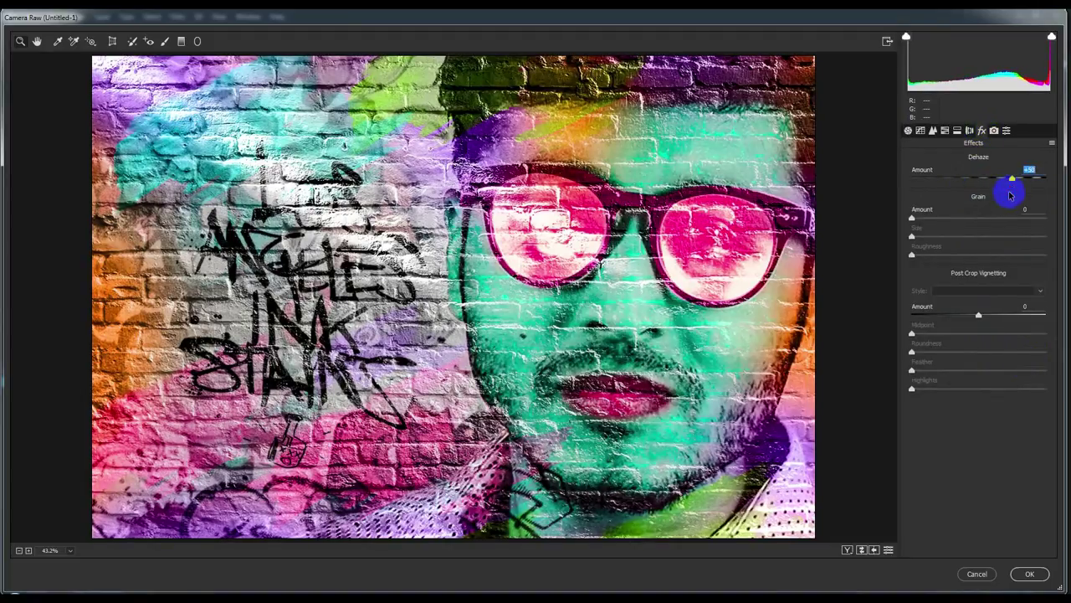
{"action": "left_click", "coordinate": [1030, 573]}
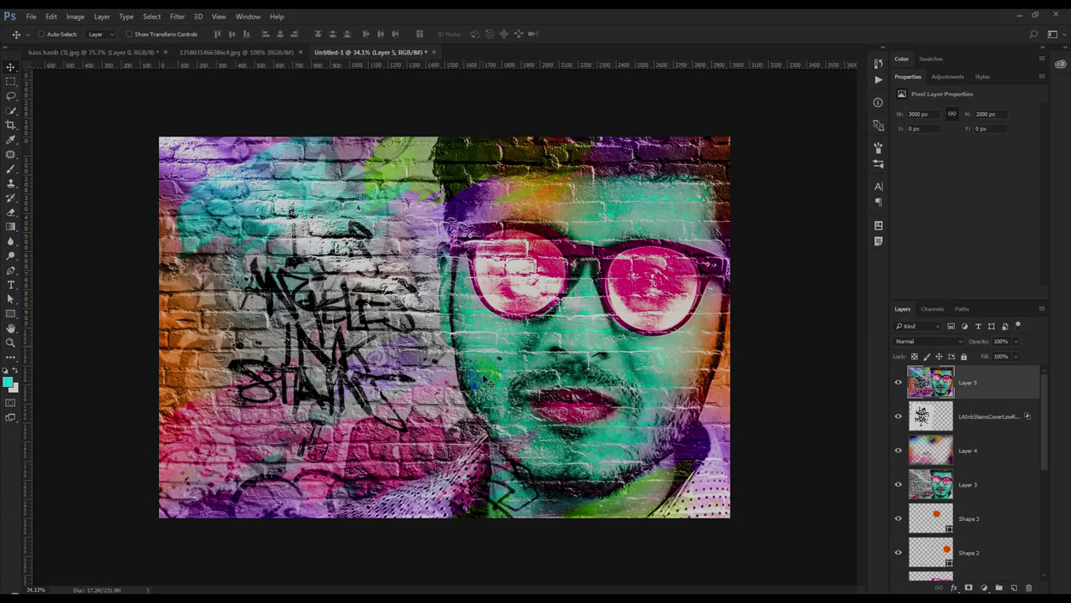